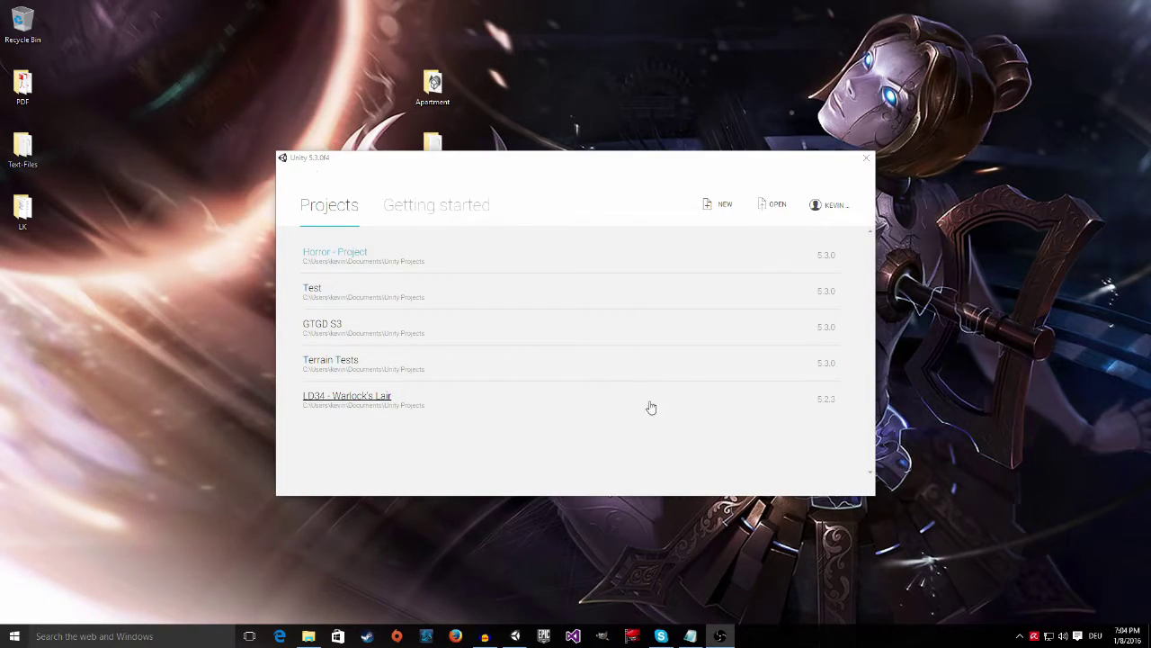
pyautogui.click(409, 220)
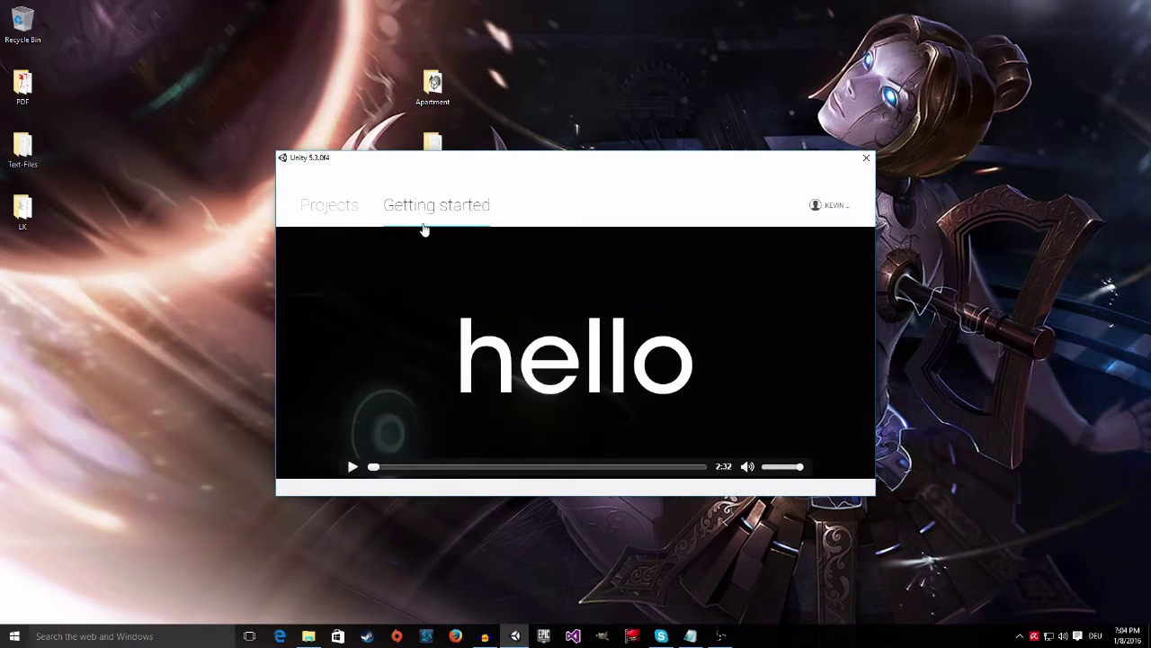
pyautogui.click(311, 215)
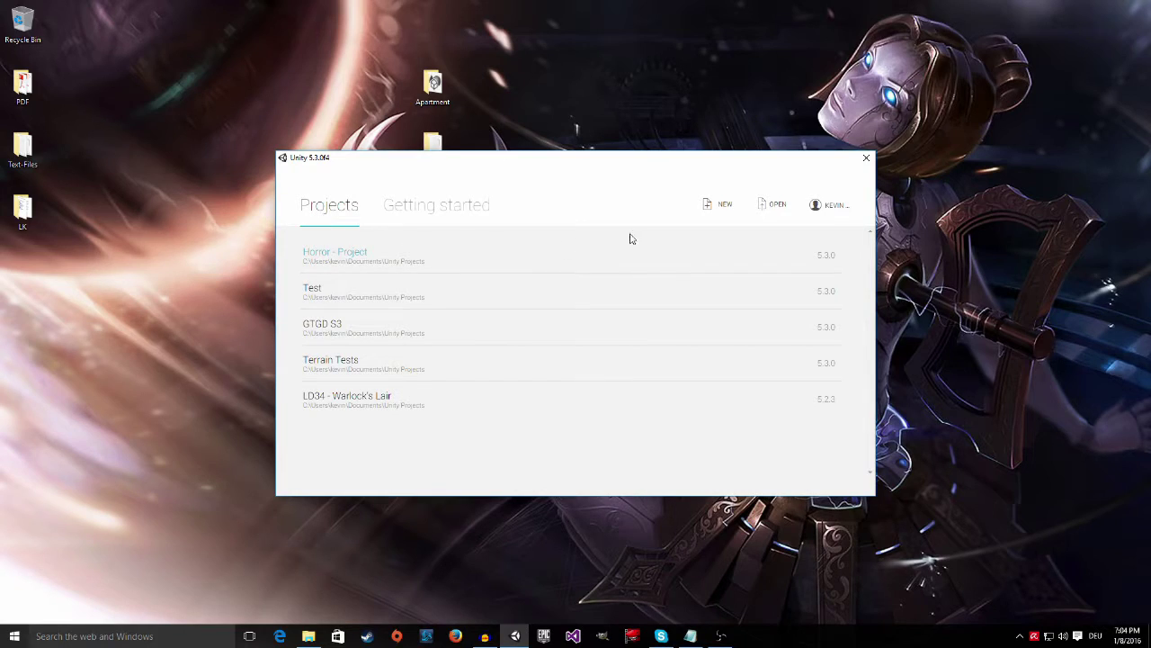
# Start a new project and name it "Horror-Game Tutorial"
pyautogui.click(714, 212)
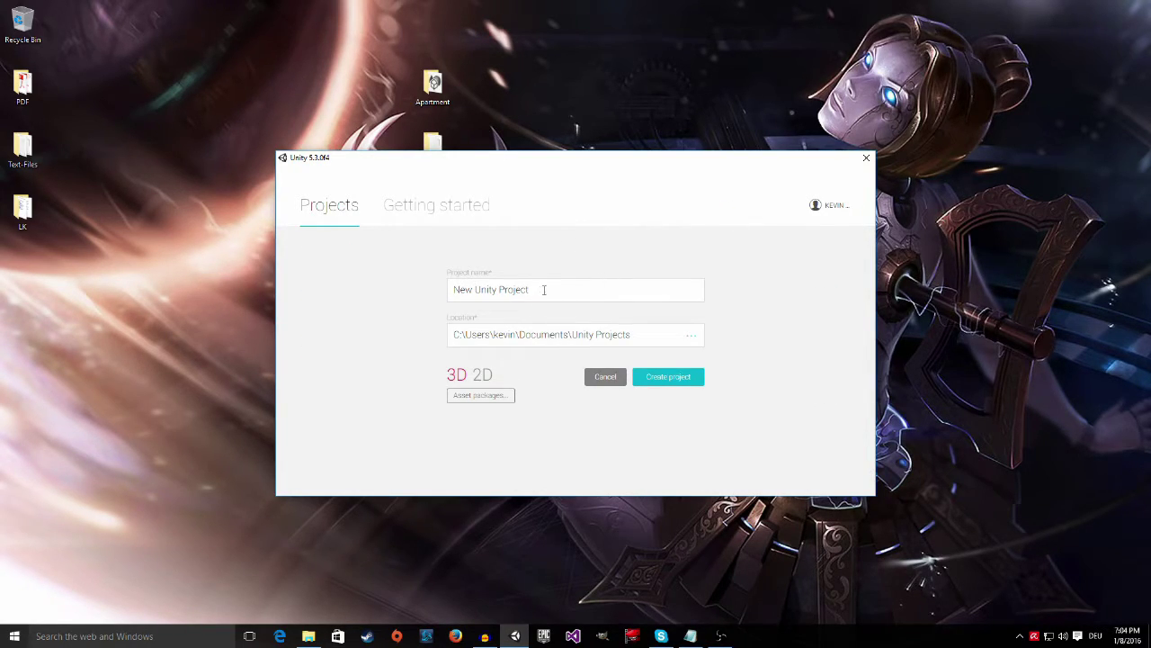
pyautogui.moveTo(543, 289); pyautogui.dragTo(428, 290)
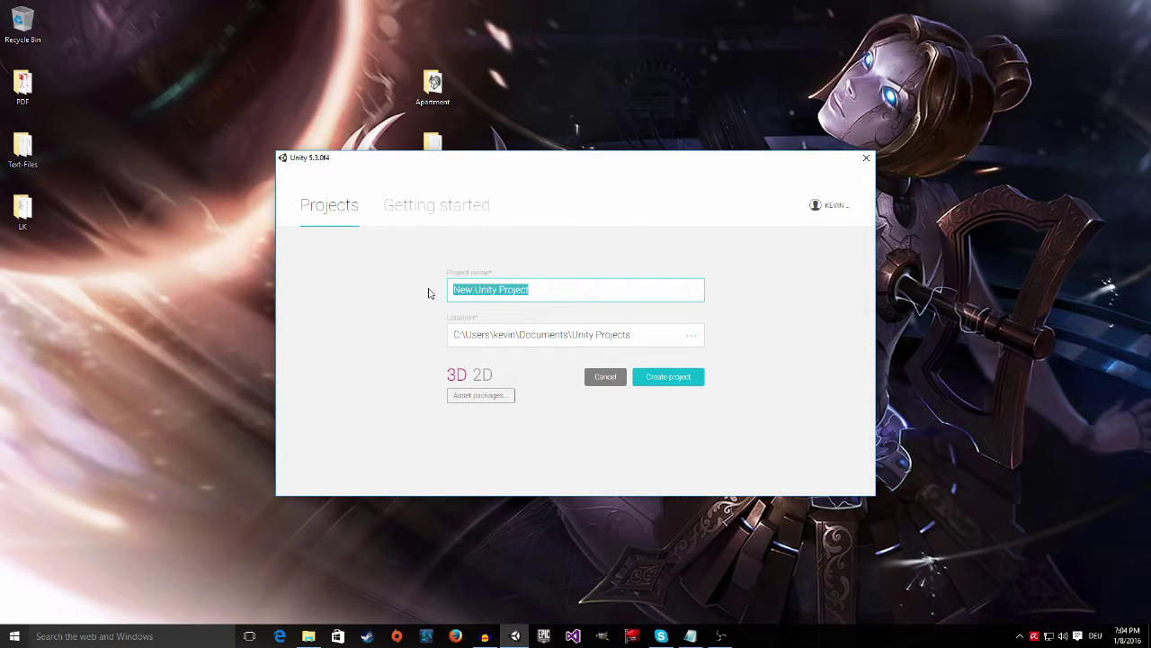
pyautogui.press('BackSpace')
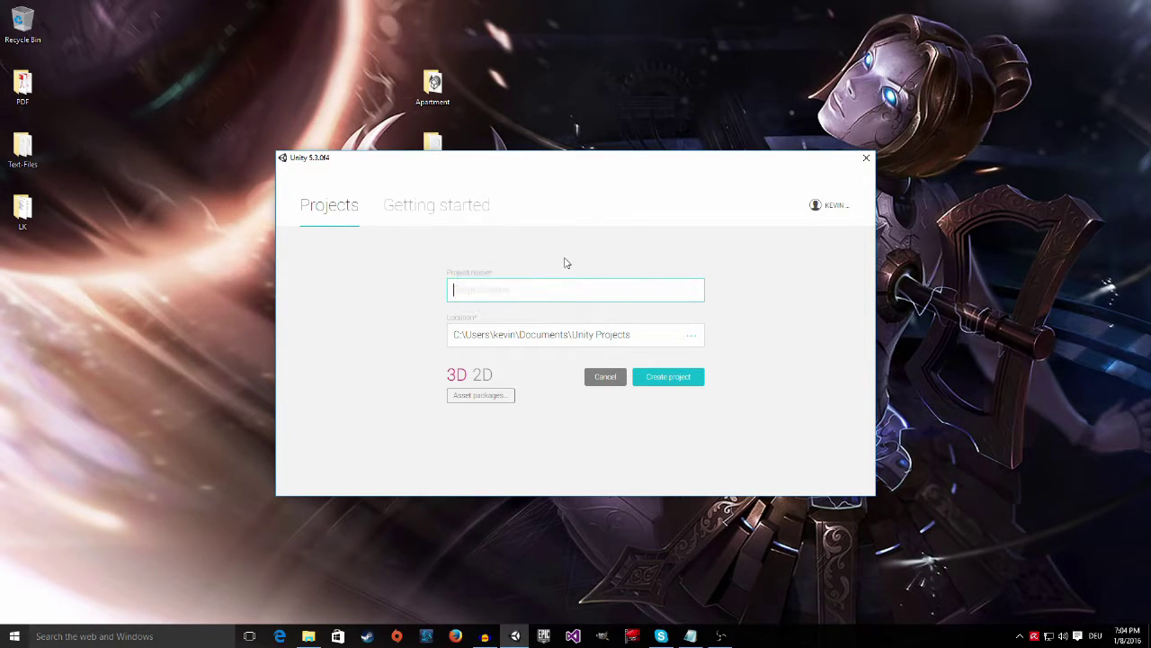
pyautogui.write('Horror-Game Tutorial')
# Look through the available asset packages without adding any, and create the 3D project
pyautogui.click(470, 404)
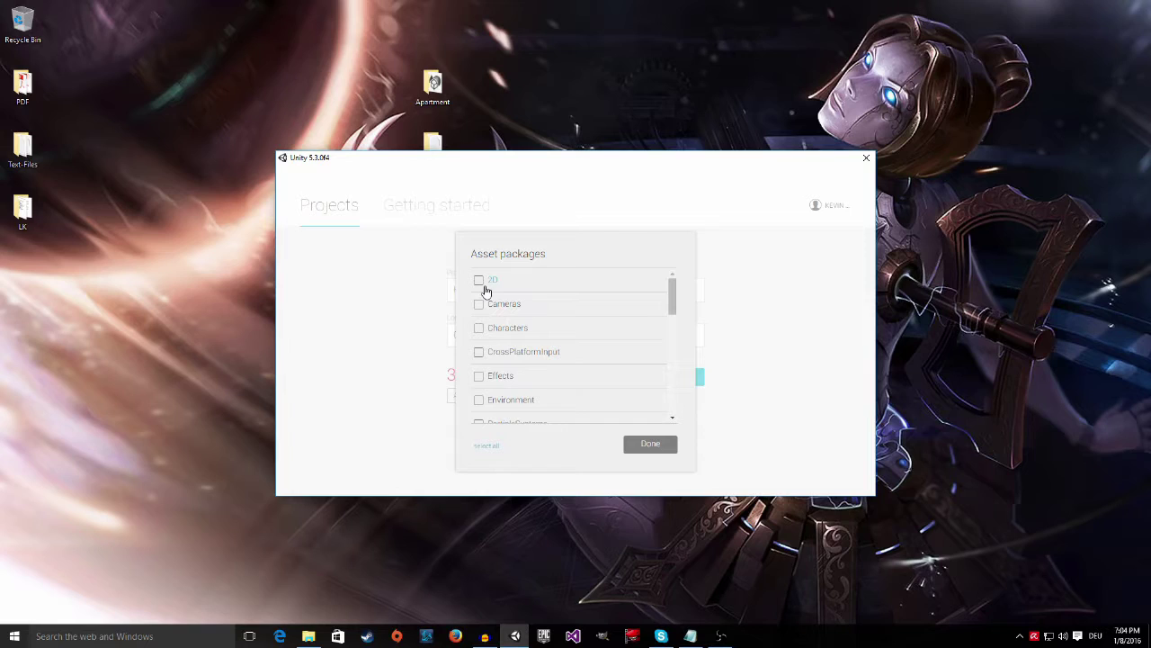
pyautogui.scroll(-8, 483, 365)
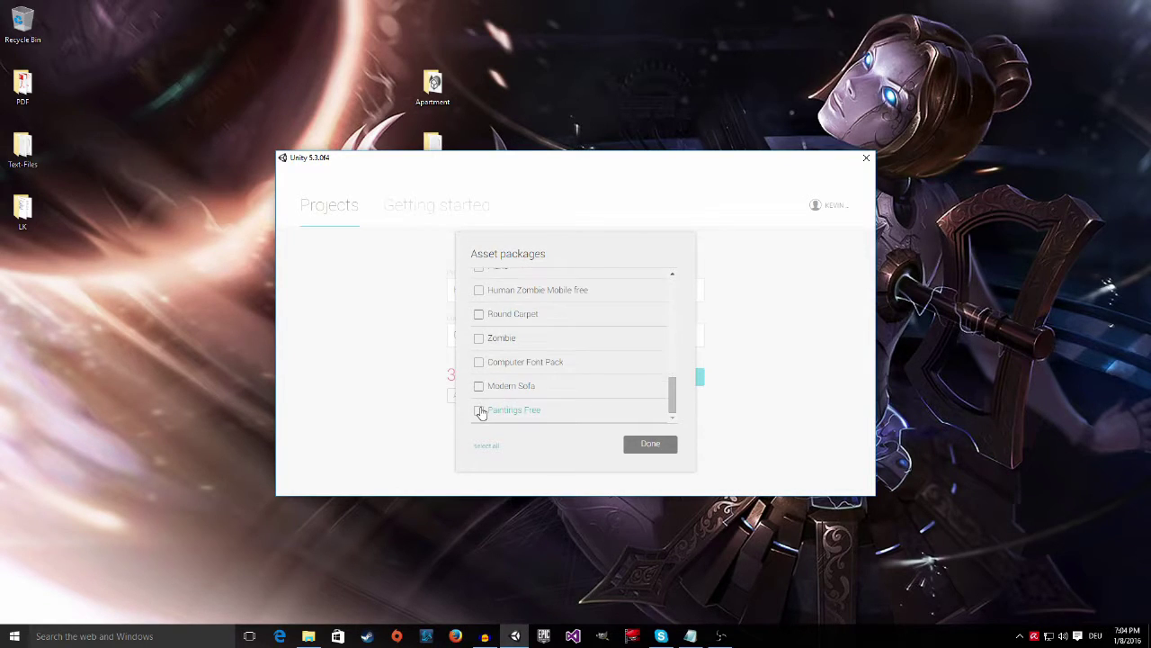
pyautogui.scroll(8, 481, 405)
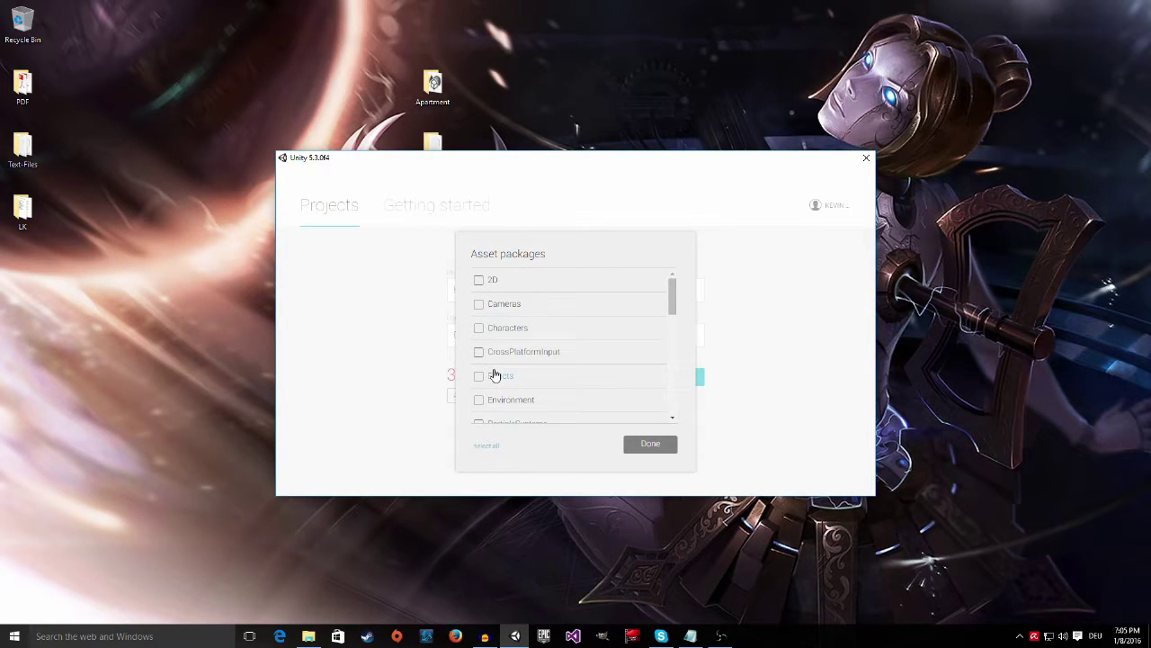
pyautogui.click(746, 334)
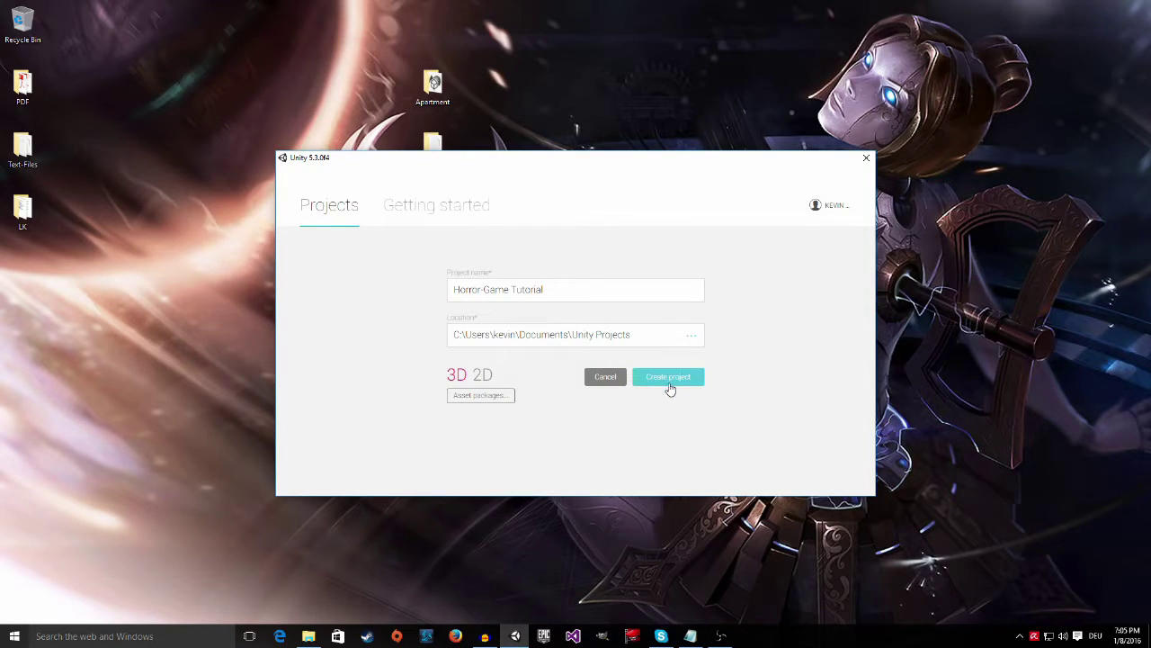
pyautogui.click(669, 377)
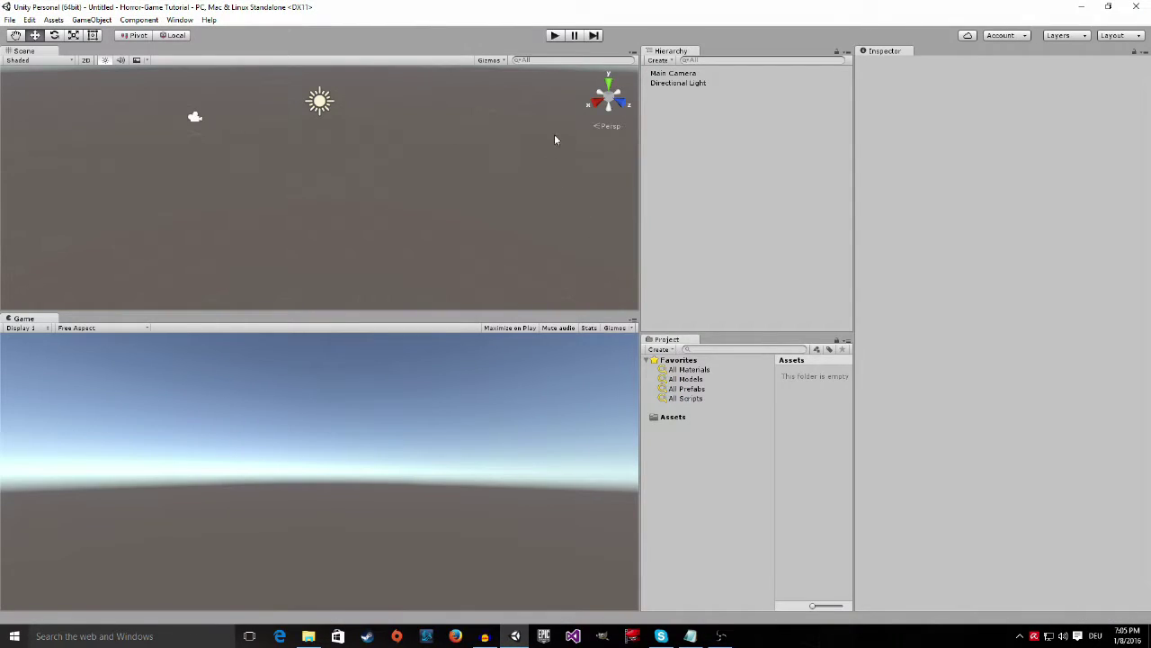
# Switch to the Default layout, narrowing the Hierarchy and reducing the Project view's height to enlarge the Scene view
pyautogui.click(1117, 37)
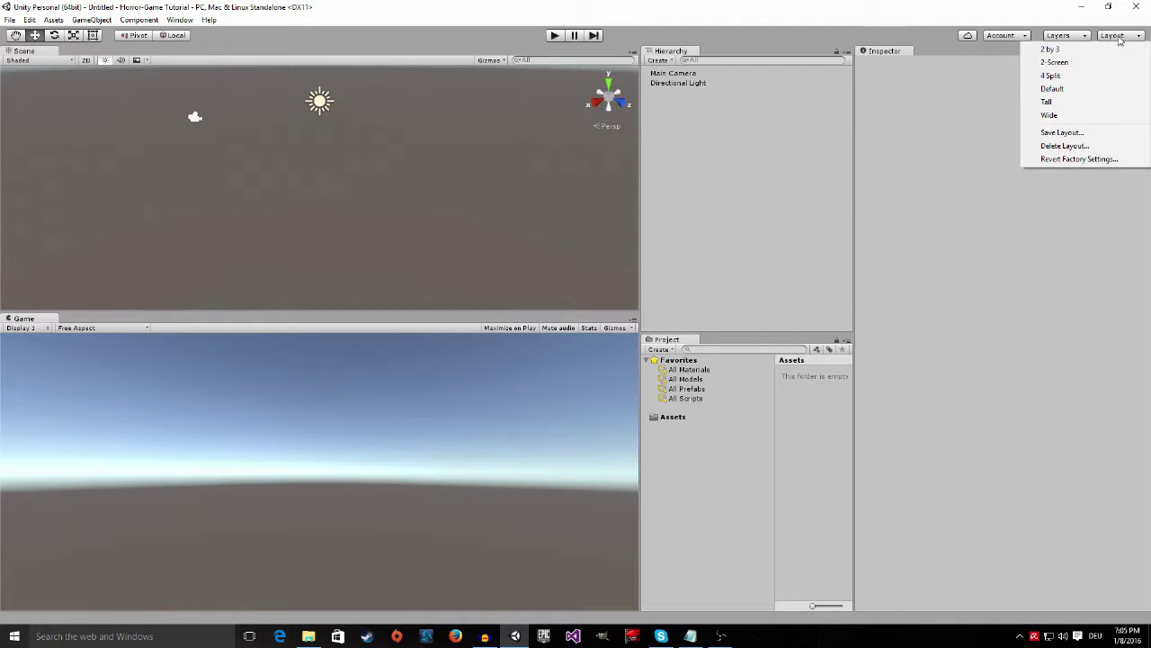
pyautogui.click(1077, 88)
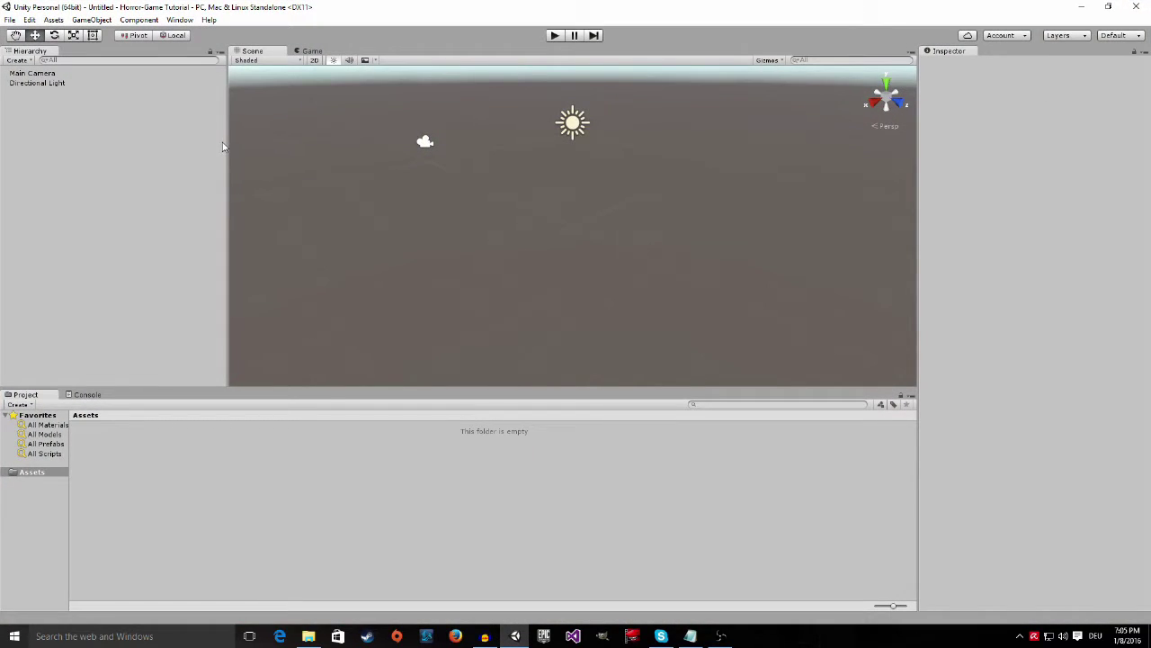
pyautogui.moveTo(227, 146); pyautogui.dragTo(202, 132)
pyautogui.moveTo(370, 388); pyautogui.dragTo(370, 449)
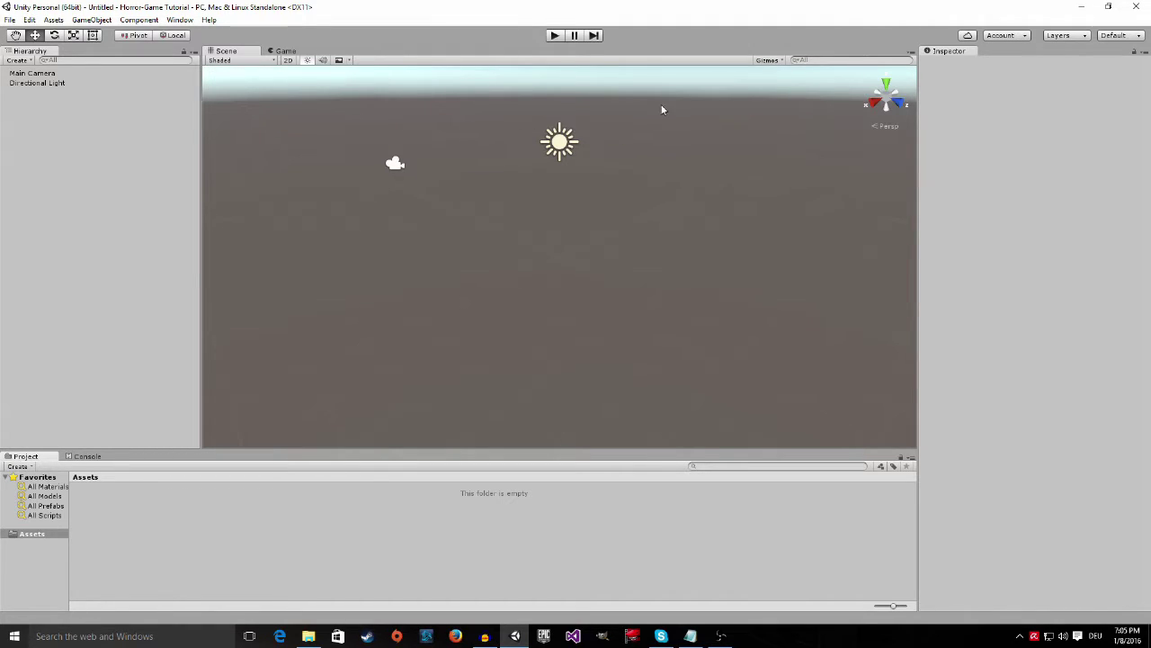
# Apply the 2 by 3 layout and dock the Project view beneath the Hierarchy
pyautogui.click(1114, 36)
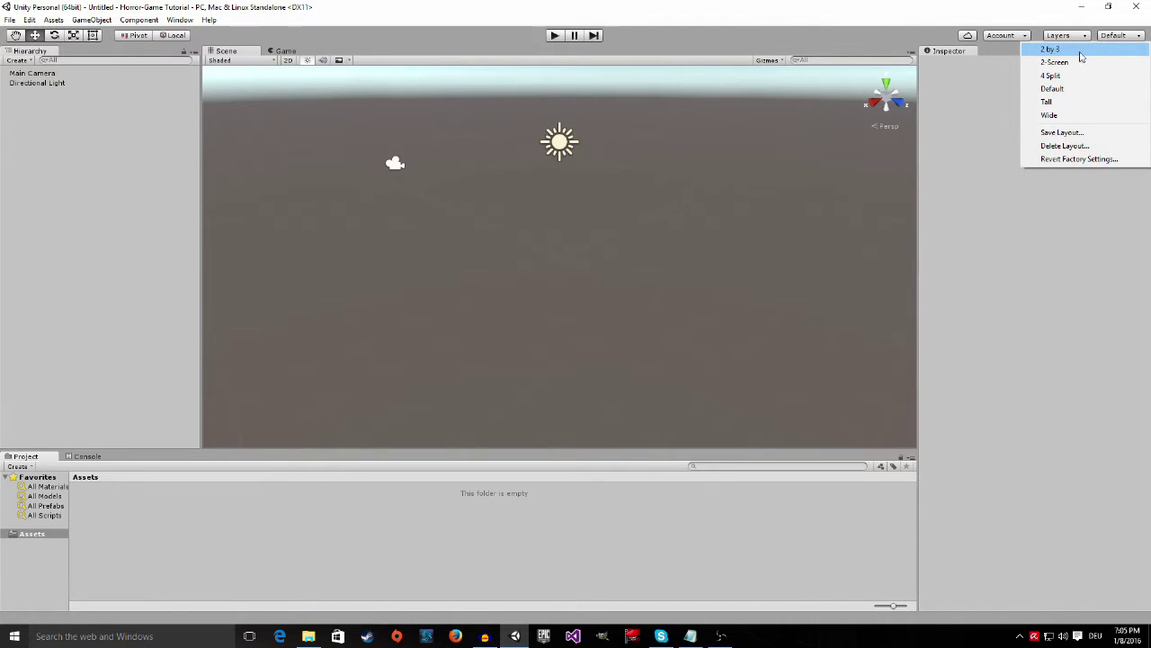
pyautogui.click(1074, 51)
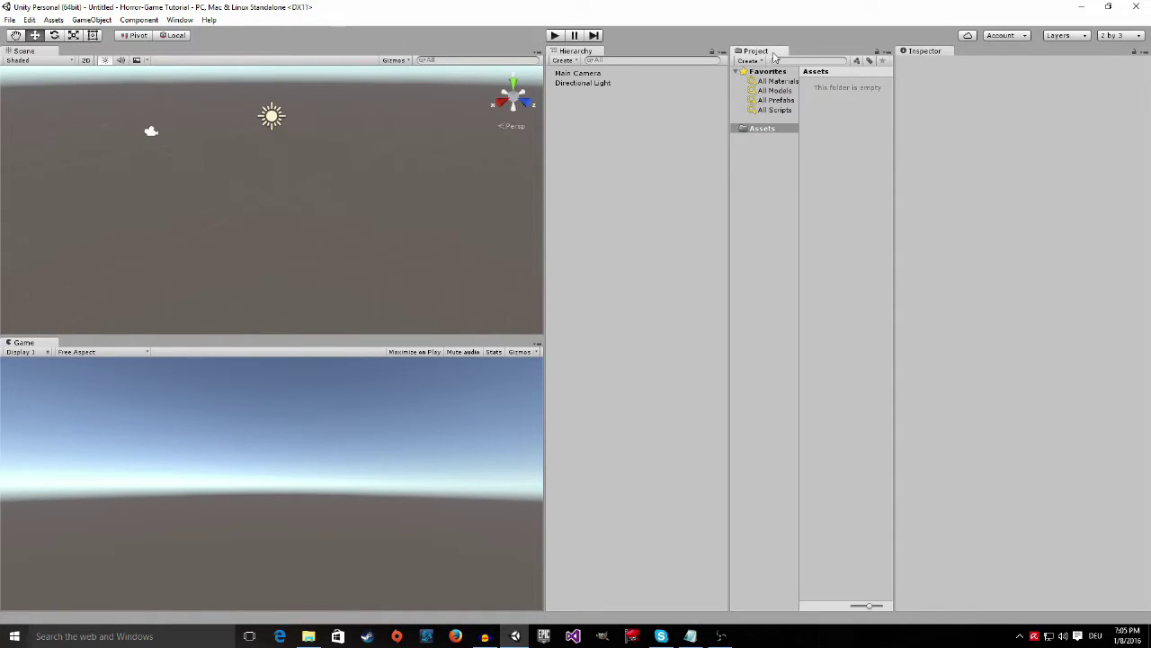
pyautogui.moveTo(772, 51); pyautogui.dragTo(670, 565)
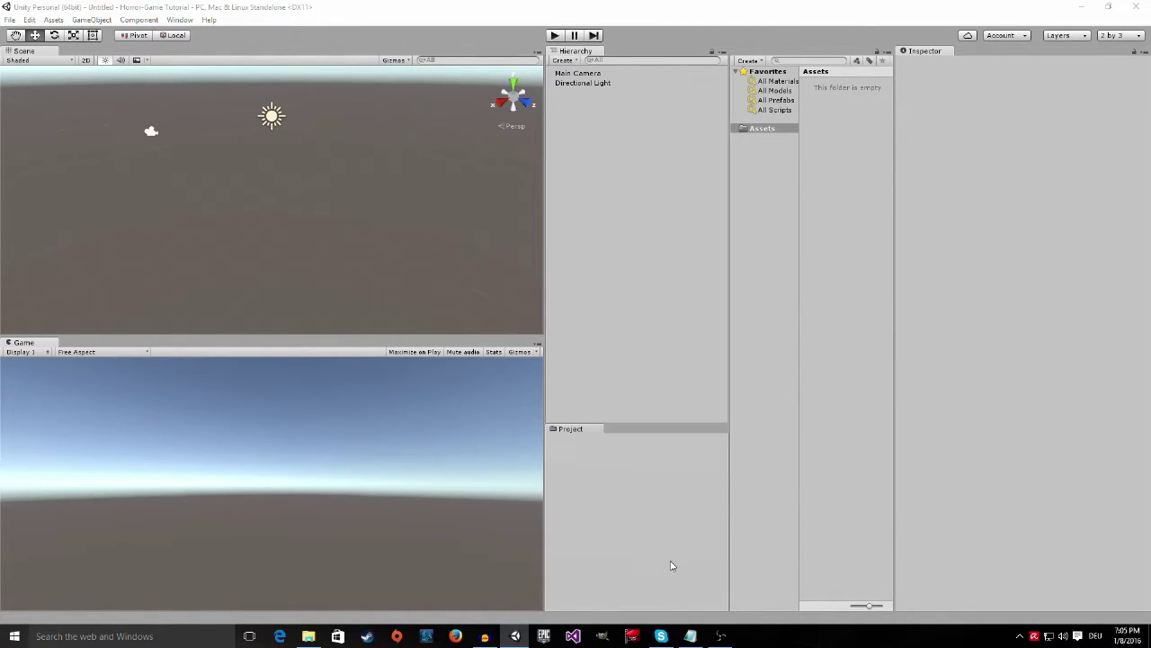
# Resize the views to give the Scene and Game more width and the Project view more height
pyautogui.moveTo(544, 309); pyautogui.dragTo(681, 309)
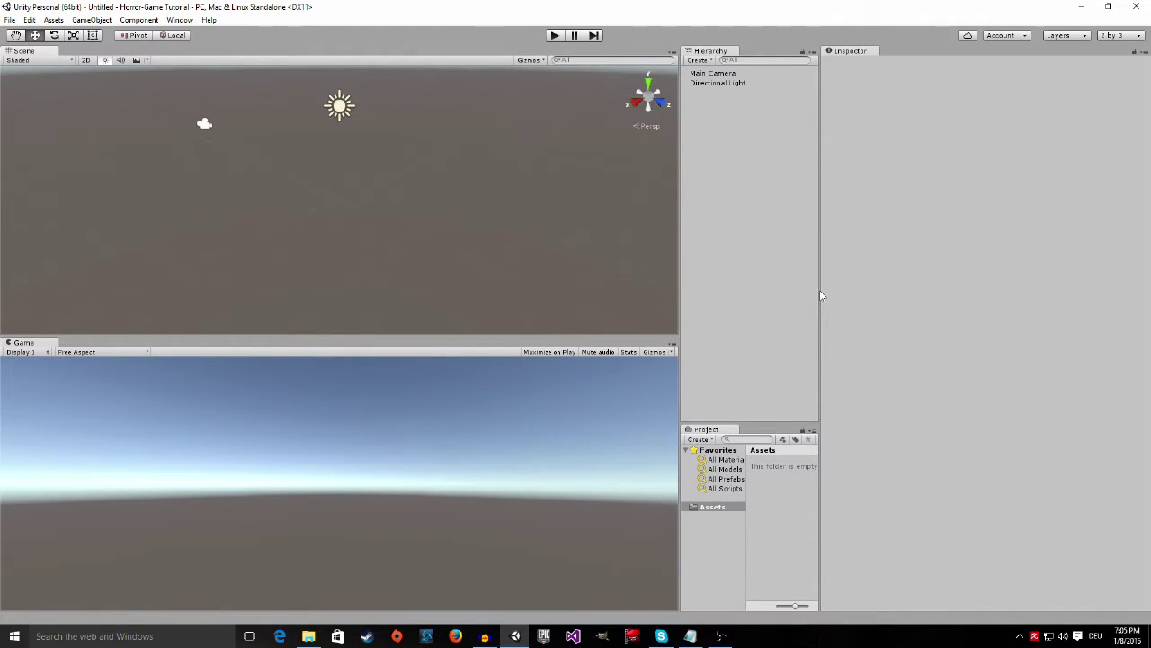
pyautogui.moveTo(821, 295); pyautogui.dragTo(859, 290)
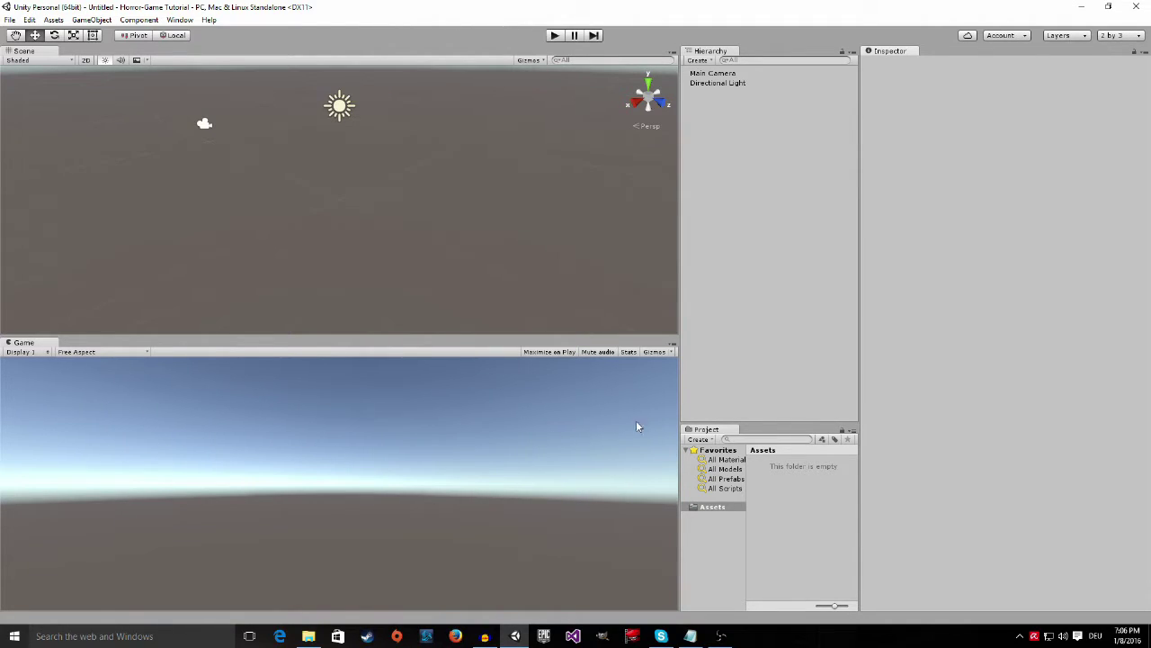
pyautogui.moveTo(765, 423); pyautogui.dragTo(775, 350)
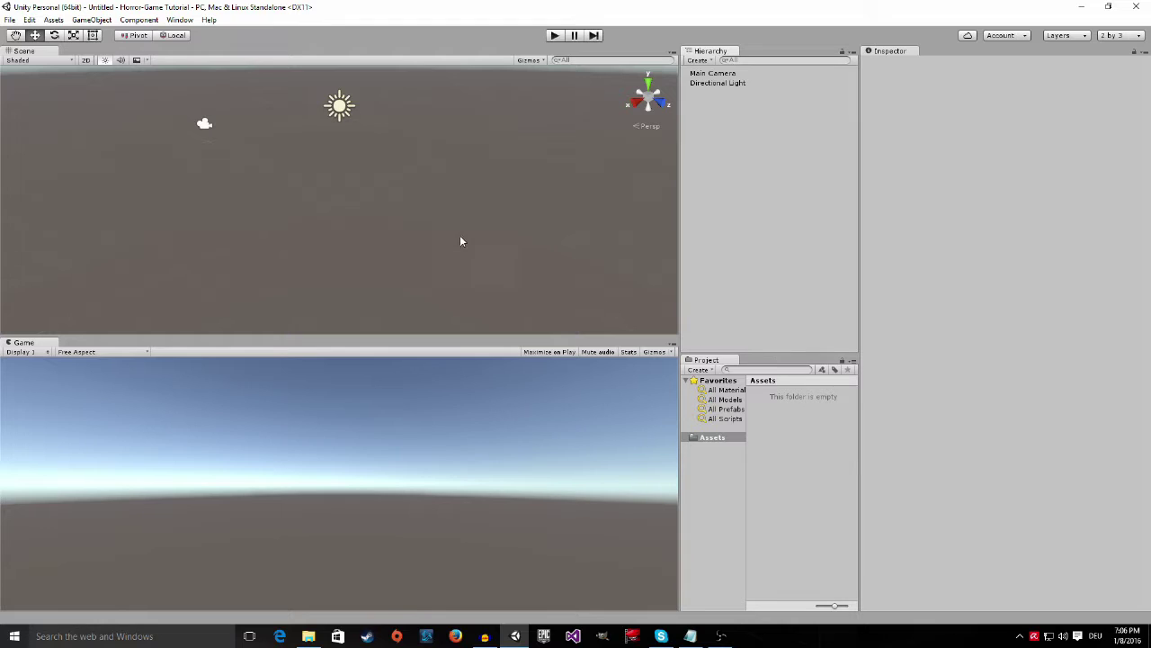
# Create a folder named "Imports" inside the Assets folder
pyautogui.click(718, 437)
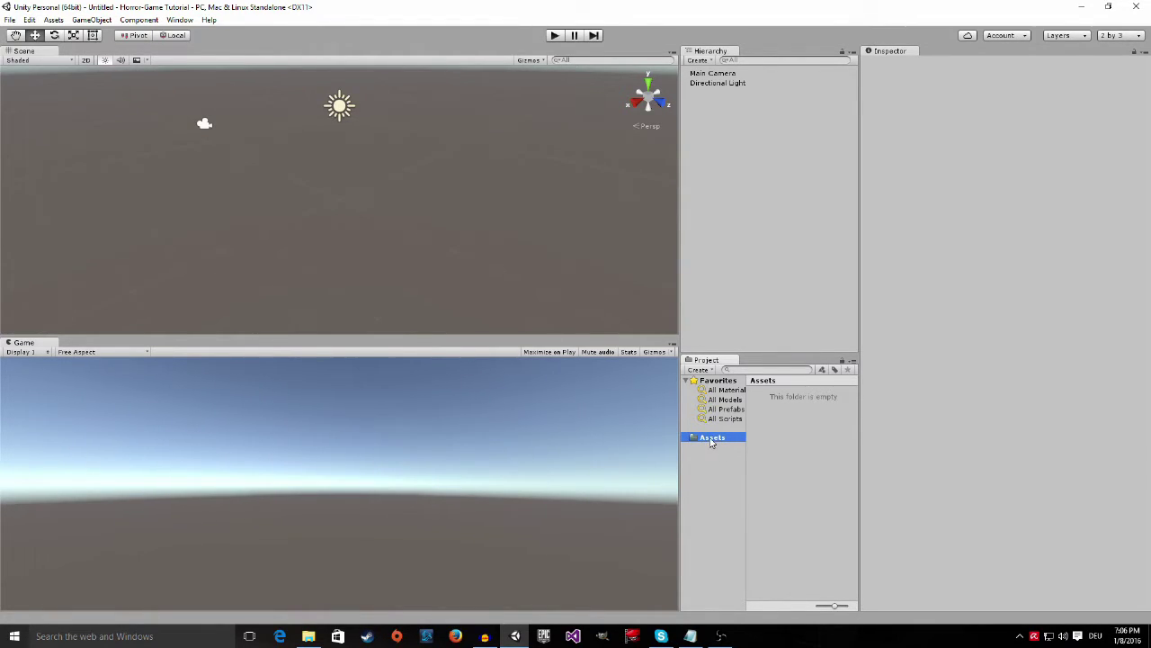
pyautogui.rightClick(712, 441)
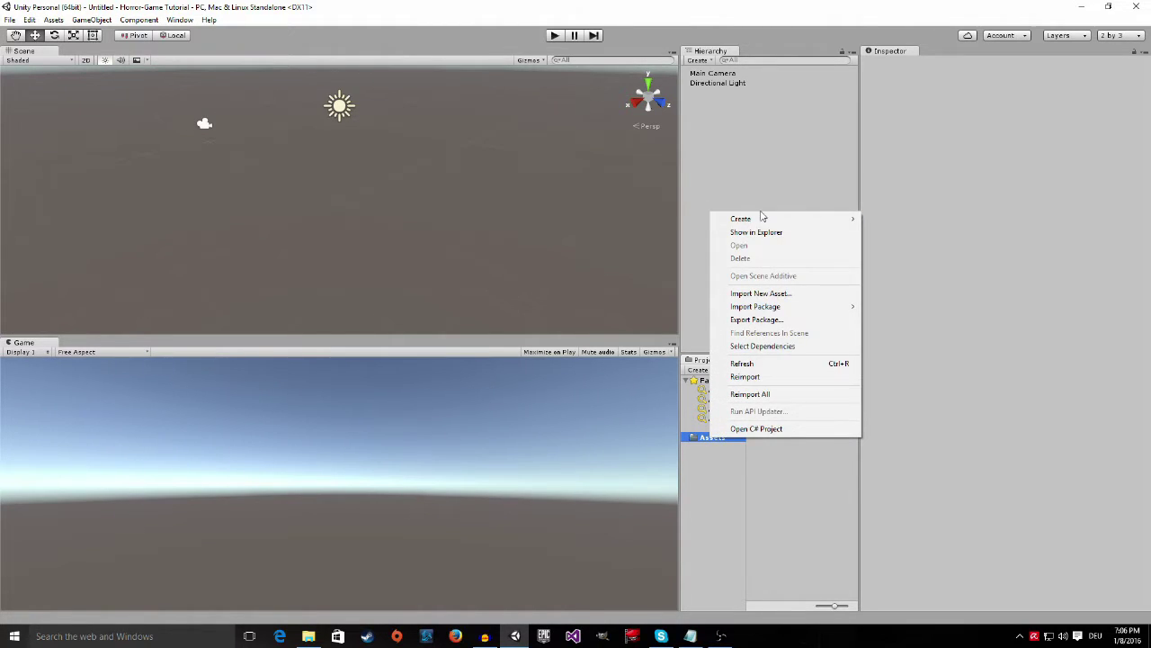
pyautogui.moveTo(767, 221)
pyautogui.click(889, 219)
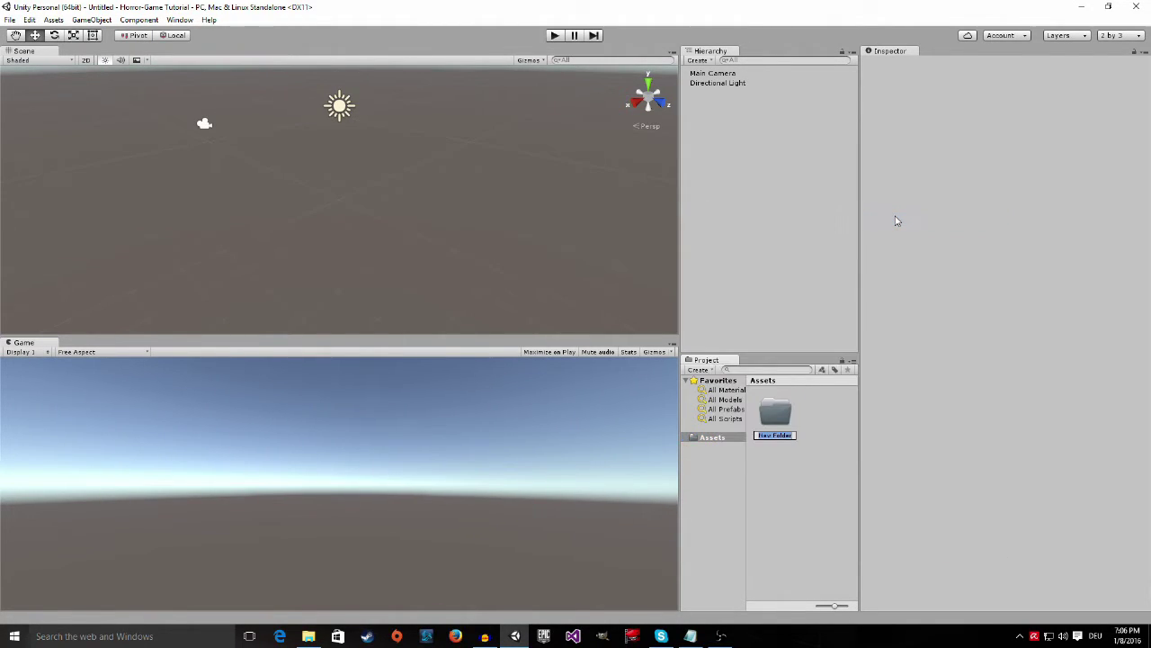
pyautogui.write('Imports')
pyautogui.press('Return')
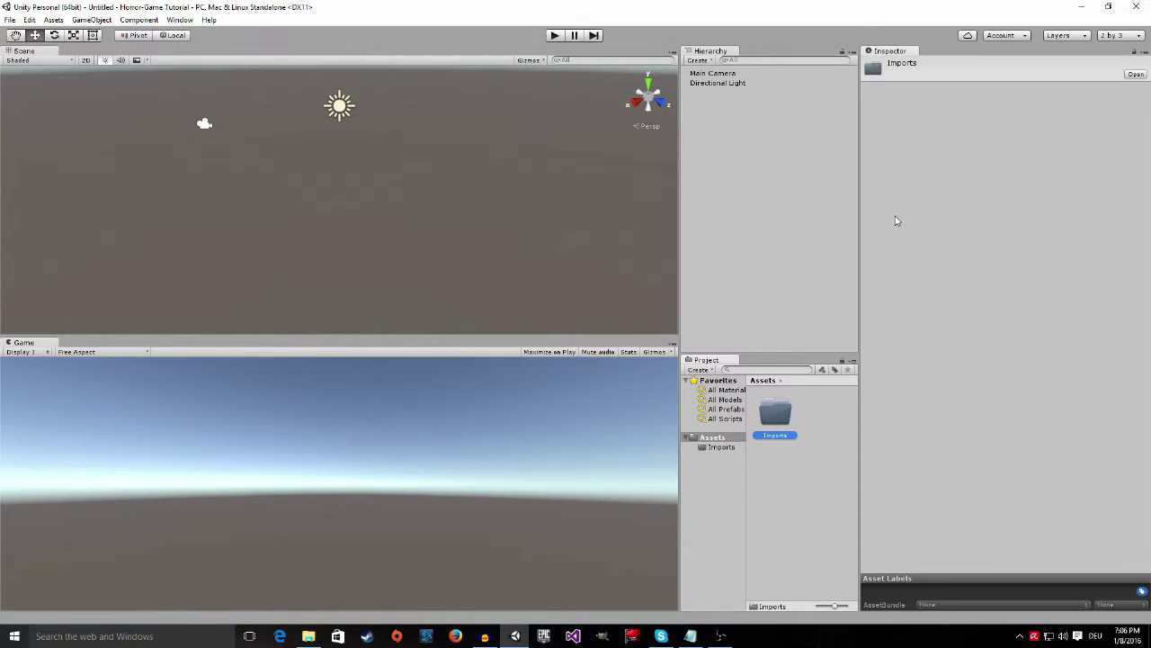
# Rename the Imports folder to "Imported" and open it
pyautogui.click(796, 438)
pyautogui.press('BackSpace')
pyautogui.write('ed')
pyautogui.press('Return')
pyautogui.doubleClick(776, 415)
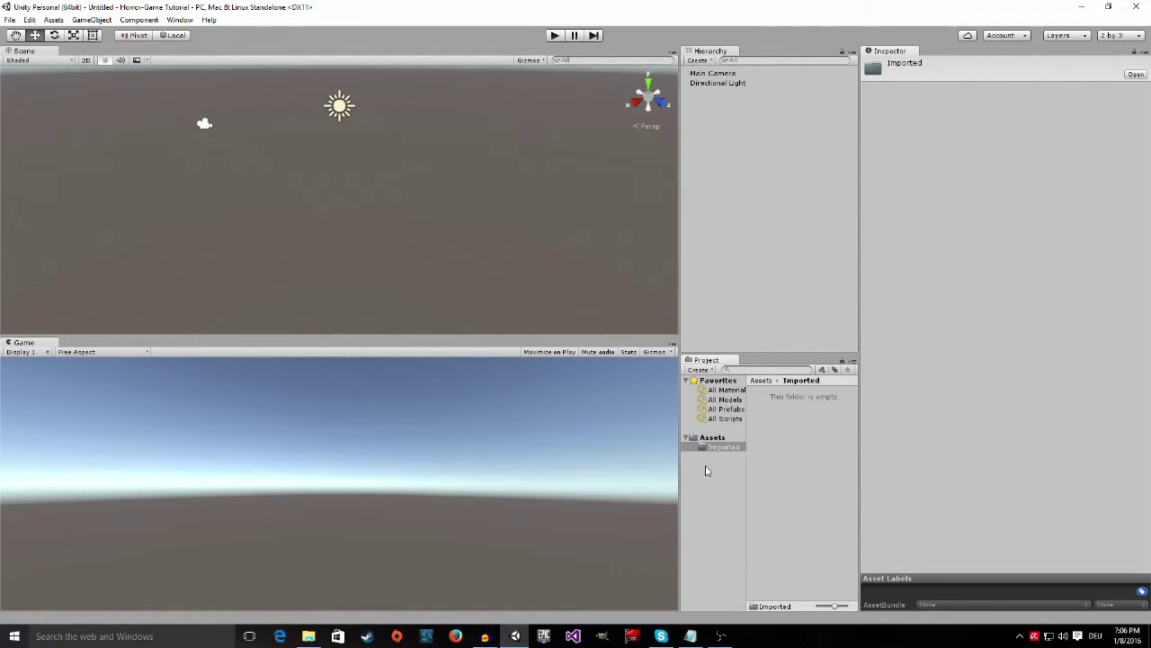
# Create a subfolder named "Apartment" inside the Imported folder
pyautogui.rightClick(716, 447)
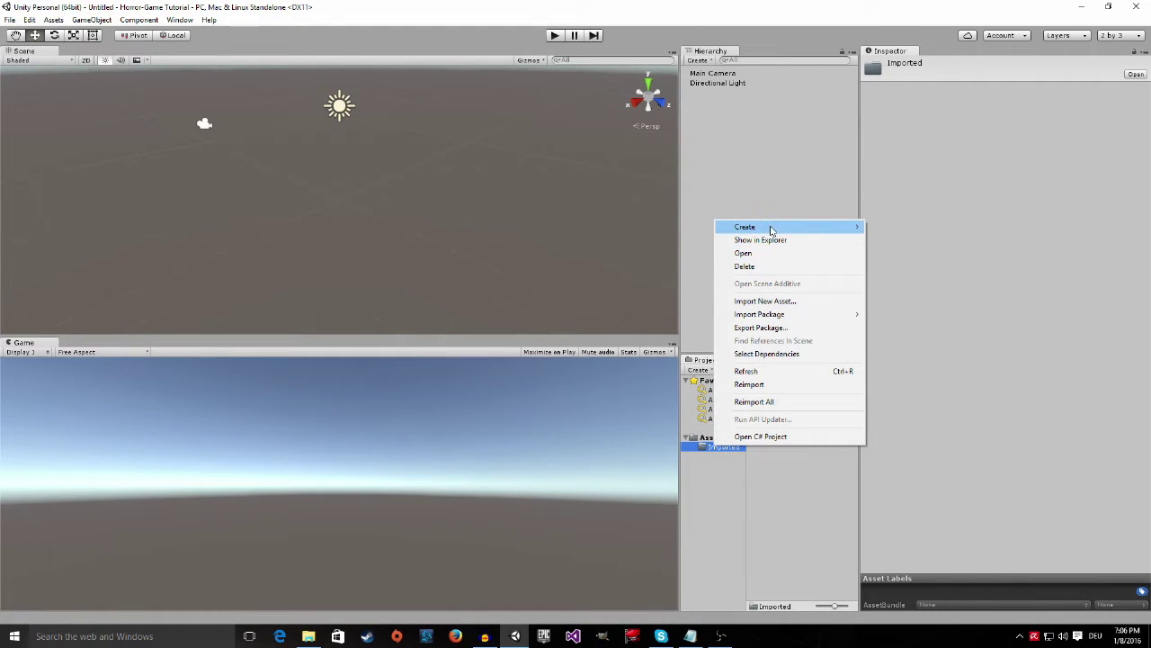
pyautogui.moveTo(771, 229)
pyautogui.click(890, 228)
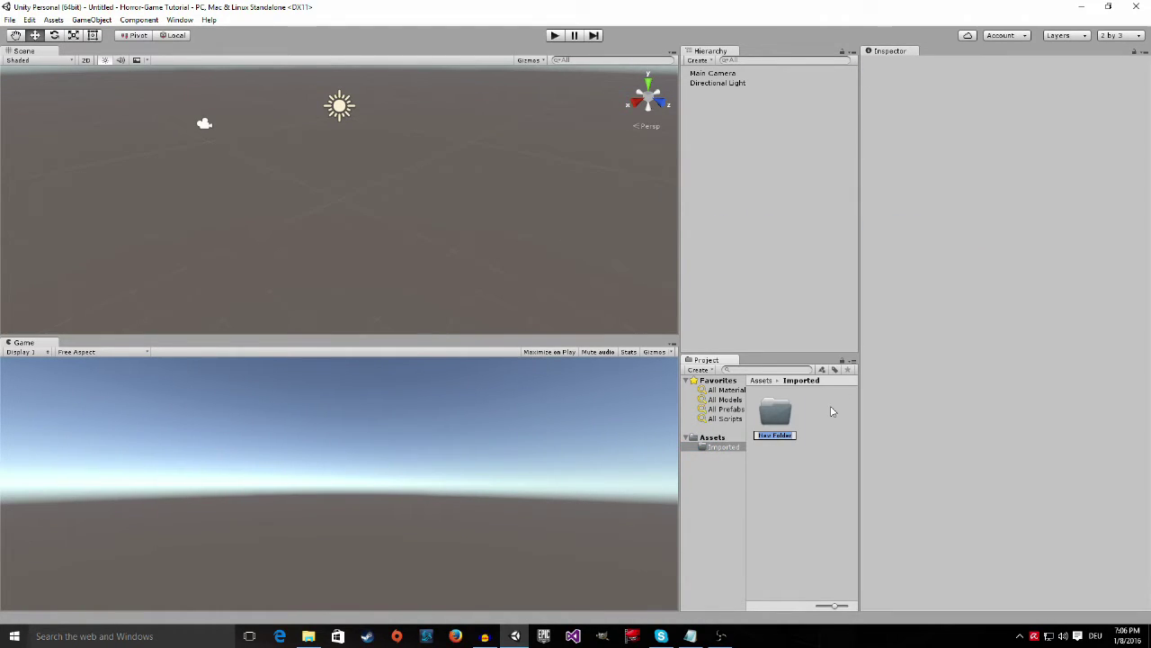
pyautogui.press('BackSpace')
pyautogui.write('Apartment')
pyautogui.press('Return')
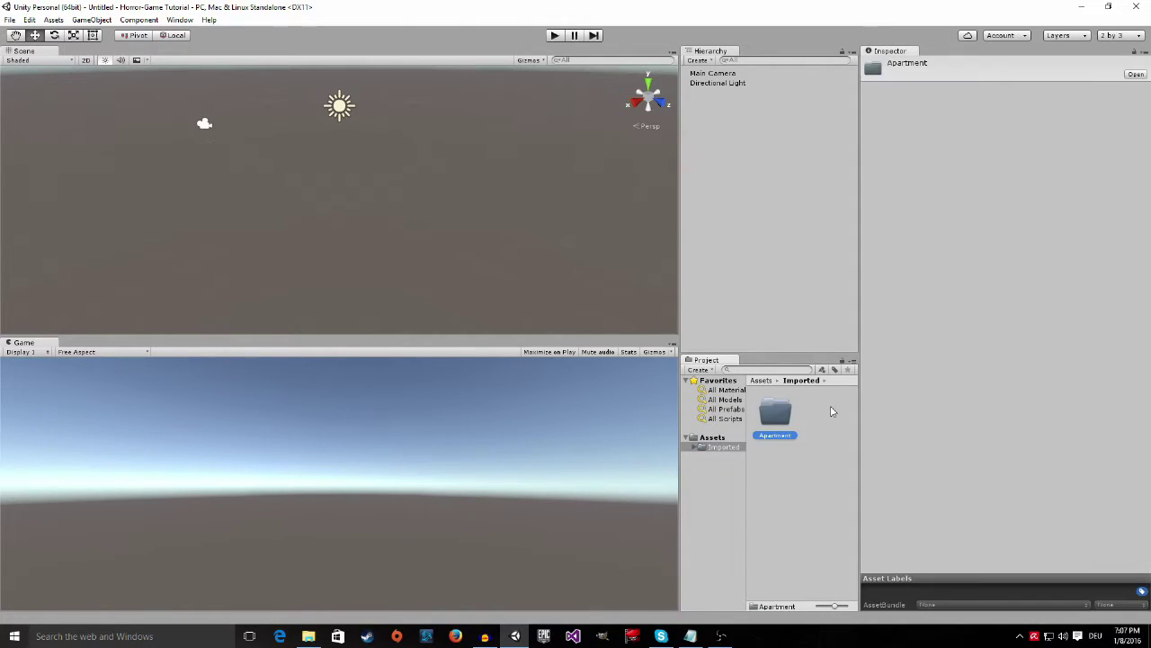
# Import Apartment.fbx from the desktop's Apartment folder into the project's Apartment folder and open that project folder
pyautogui.click(1084, 11)
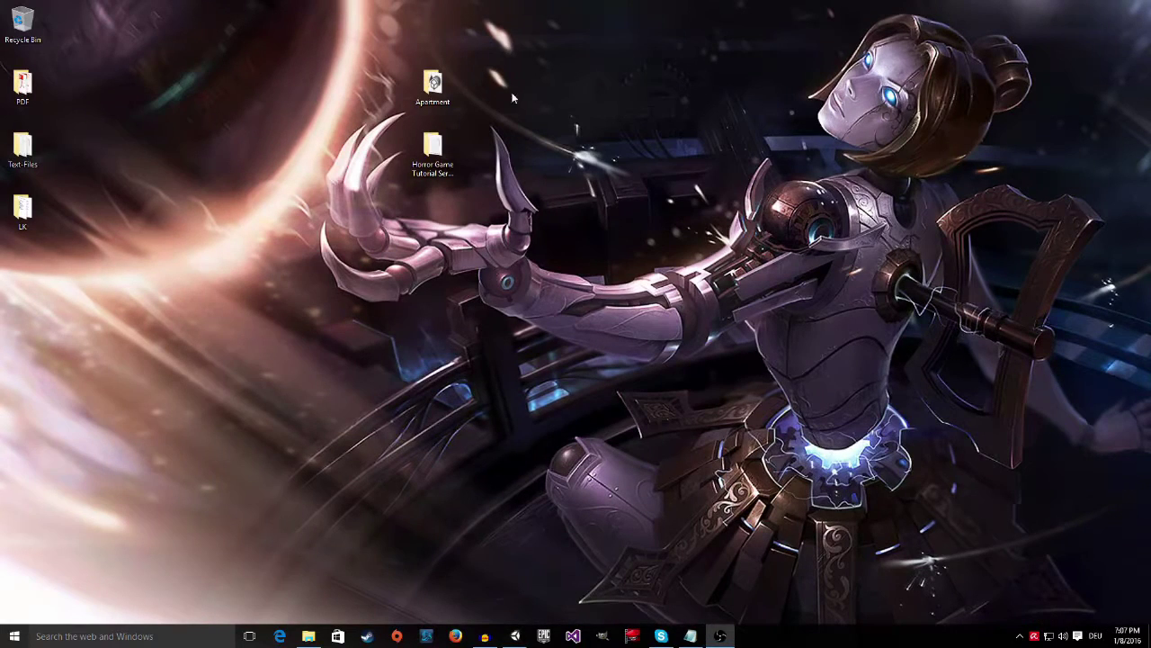
pyautogui.doubleClick(433, 84)
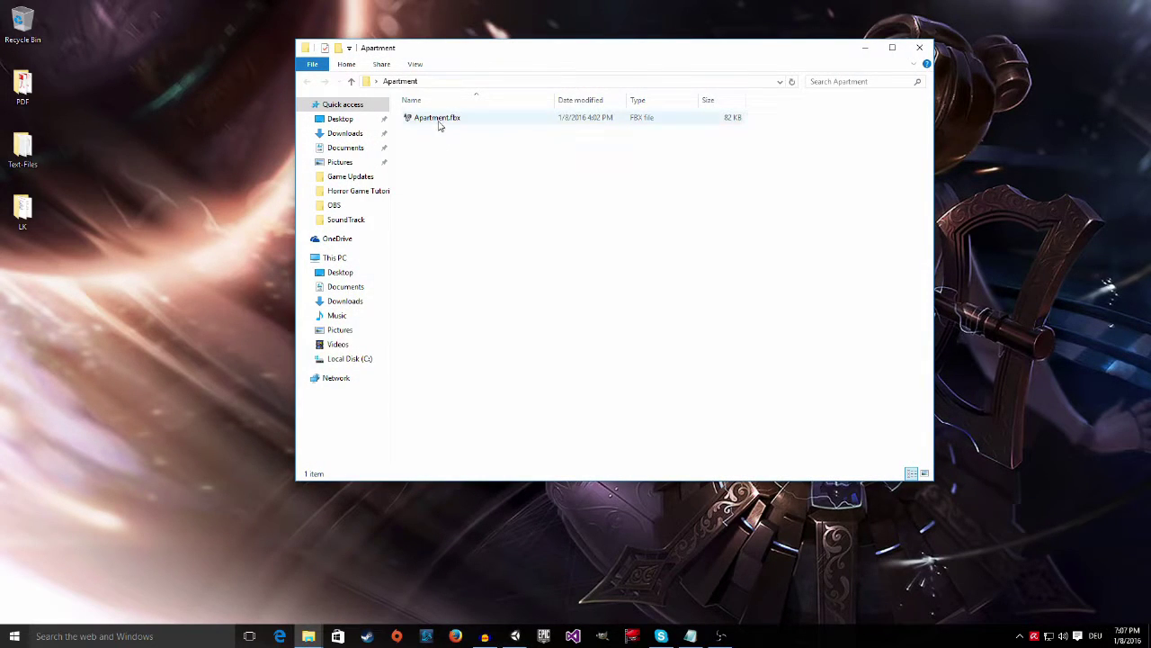
pyautogui.moveTo(421, 120); pyautogui.dragTo(776, 414)
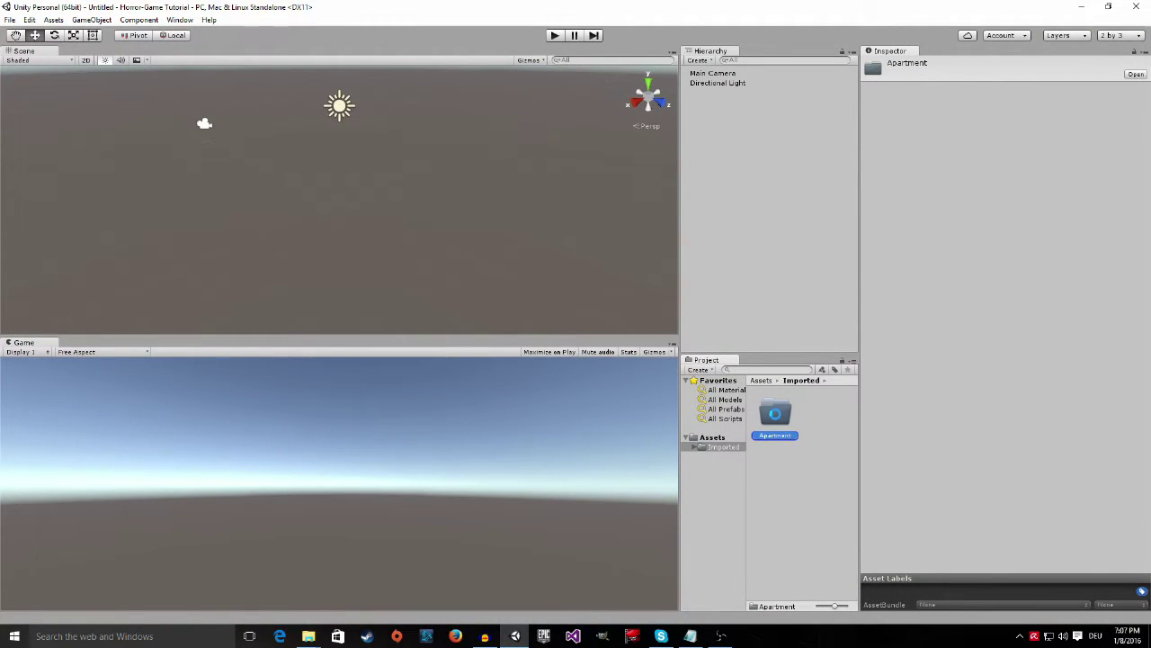
pyautogui.doubleClick(777, 416)
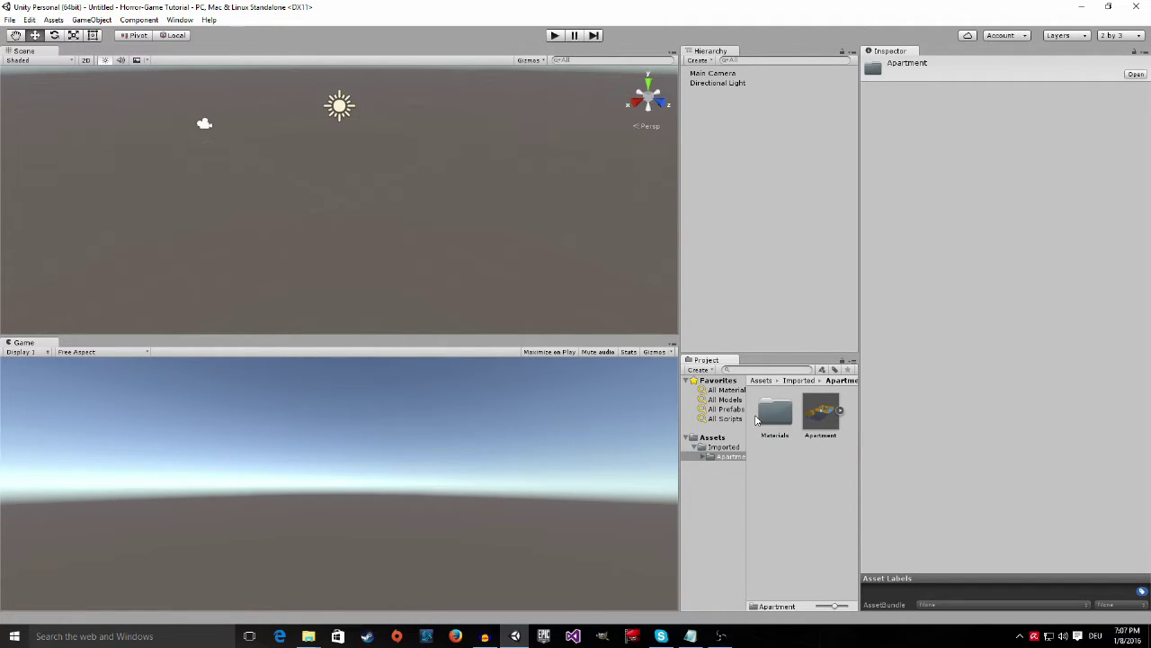
# Enable Generate Colliders in the Apartment model's import settings and apply the change
pyautogui.click(815, 414)
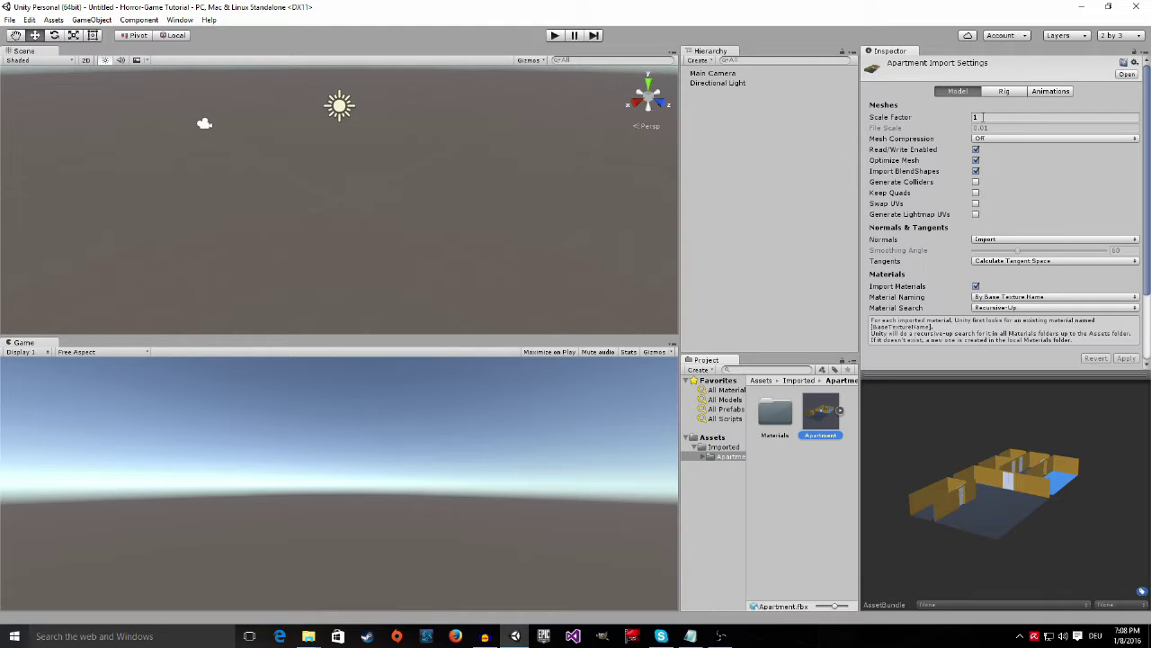
pyautogui.click(976, 182)
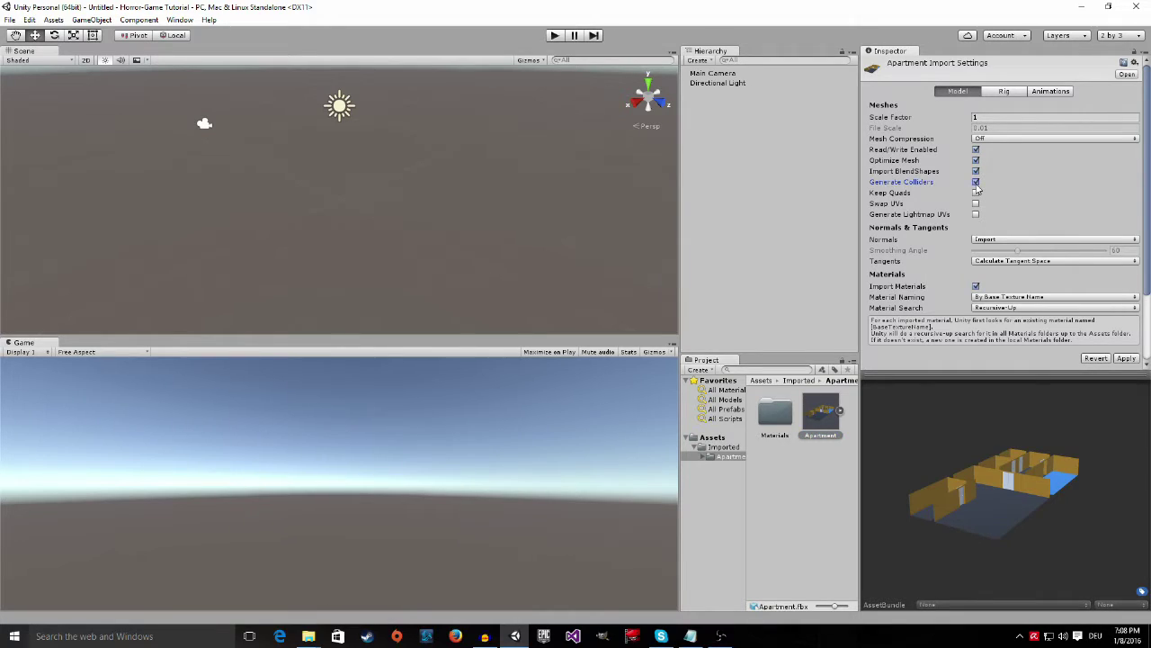
pyautogui.click(1127, 358)
pyautogui.moveTo(968, 496); pyautogui.dragTo(941, 487)
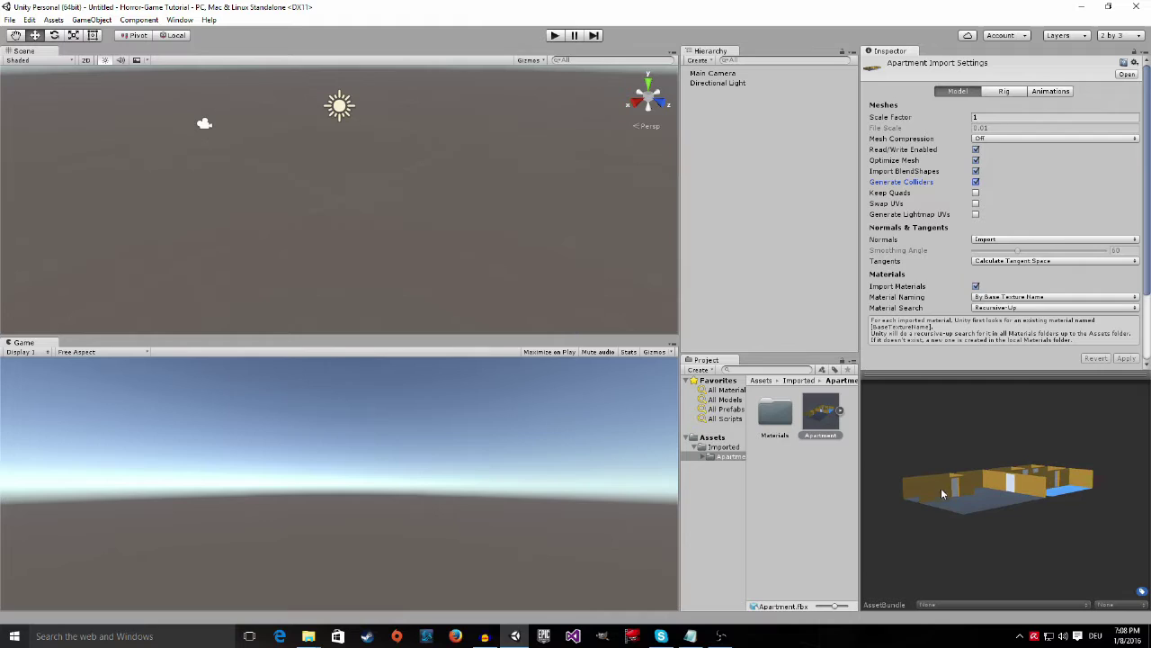
pyautogui.moveTo(1035, 496); pyautogui.dragTo(1017, 528)
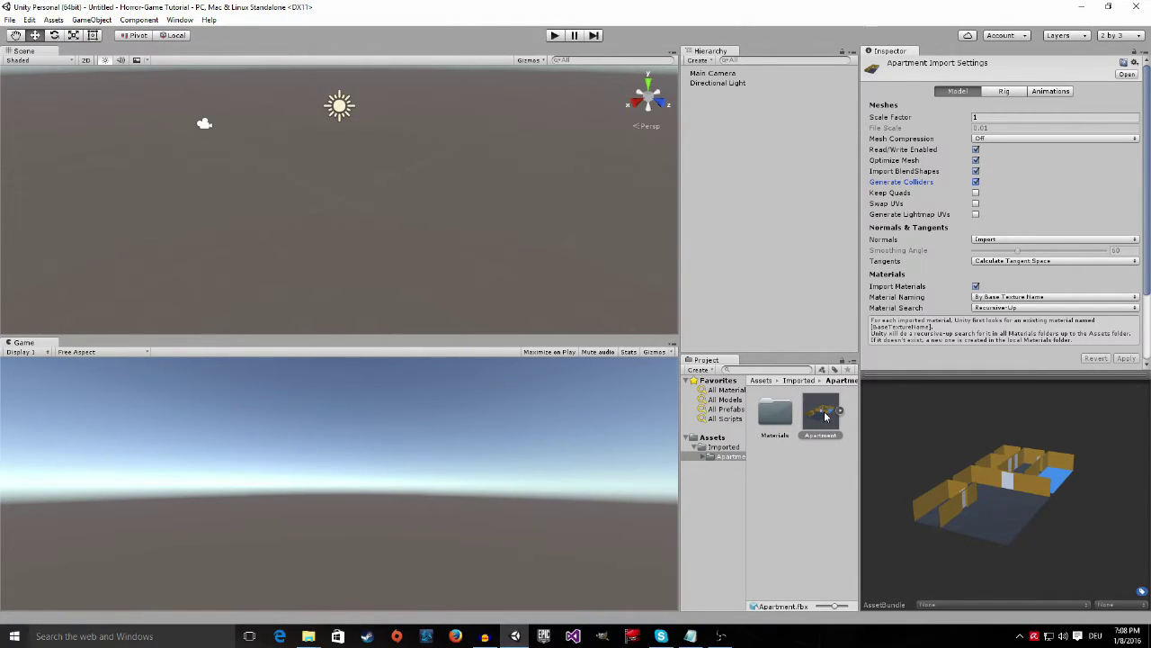
# Place the Apartment model from the project's Apartment folder into the scene
pyautogui.moveTo(829, 413); pyautogui.dragTo(376, 218)
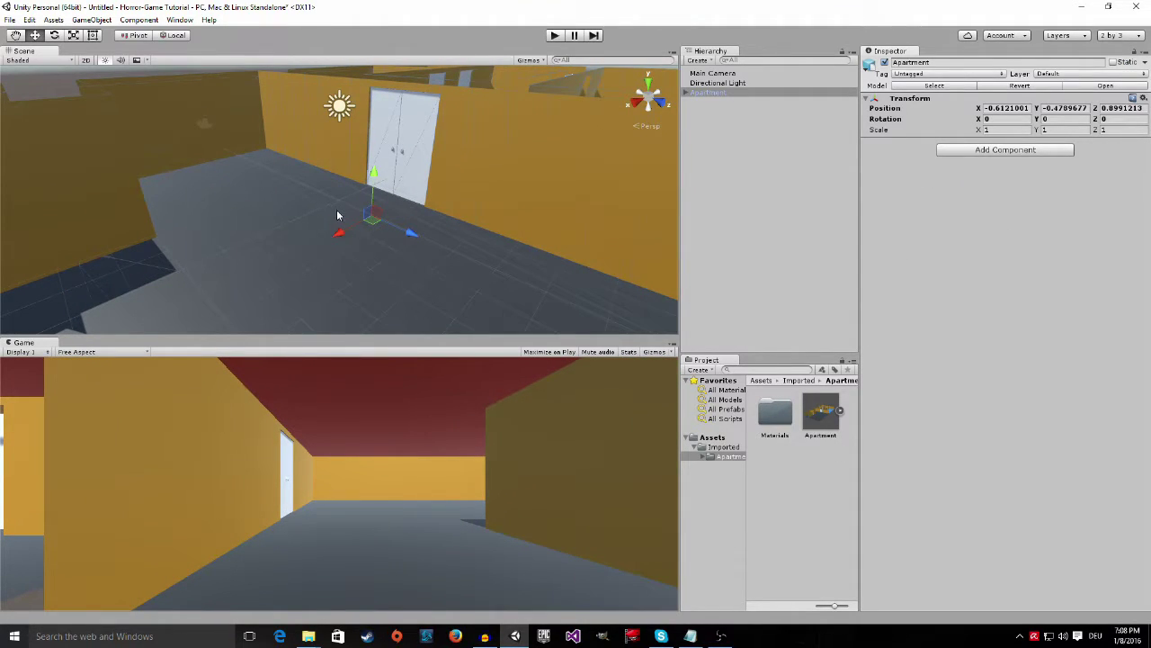
pyautogui.scroll(-6, 338, 211)
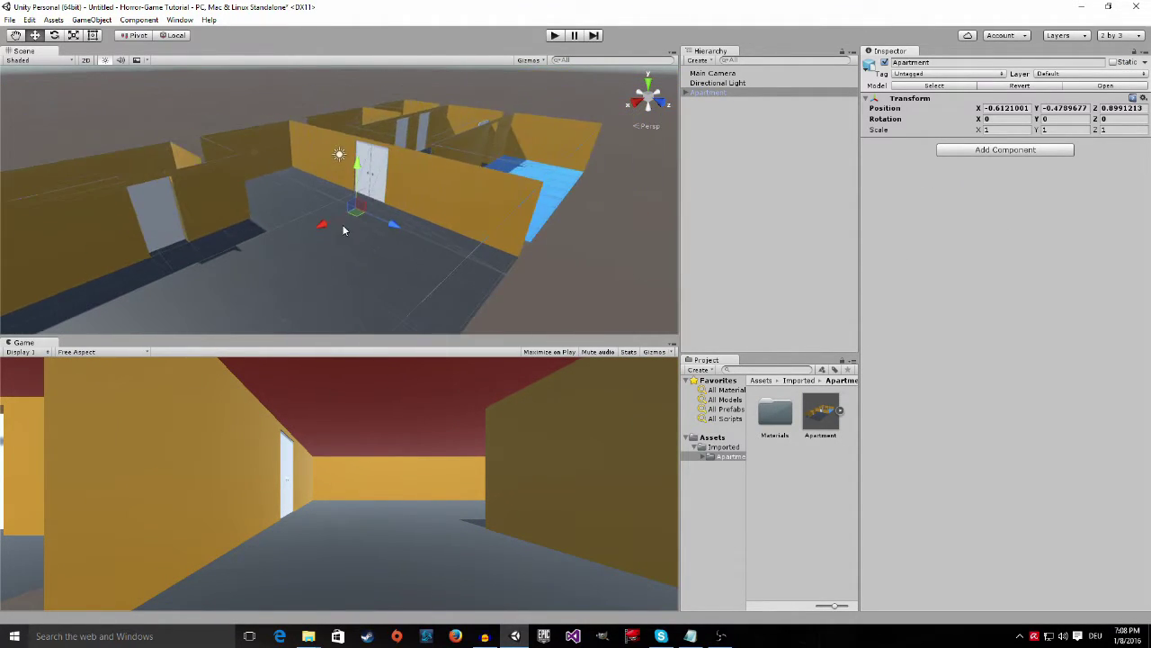
pyautogui.scroll(-3, 343, 231)
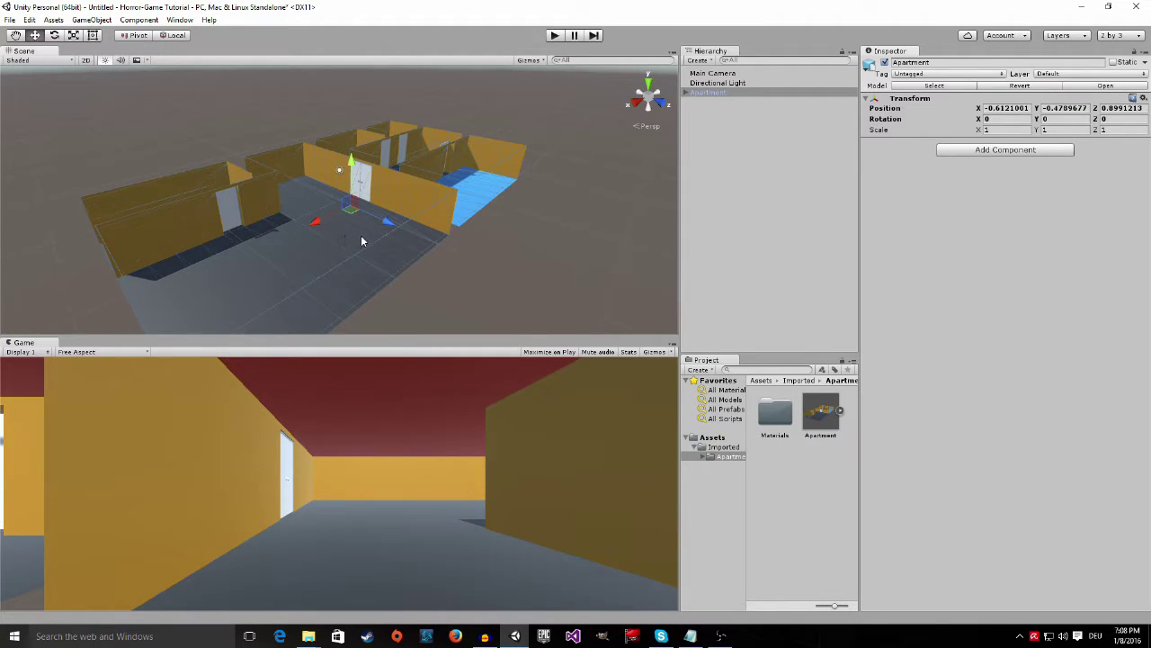
pyautogui.scroll(6, 361, 240)
pyautogui.scroll(-5, 396, 295)
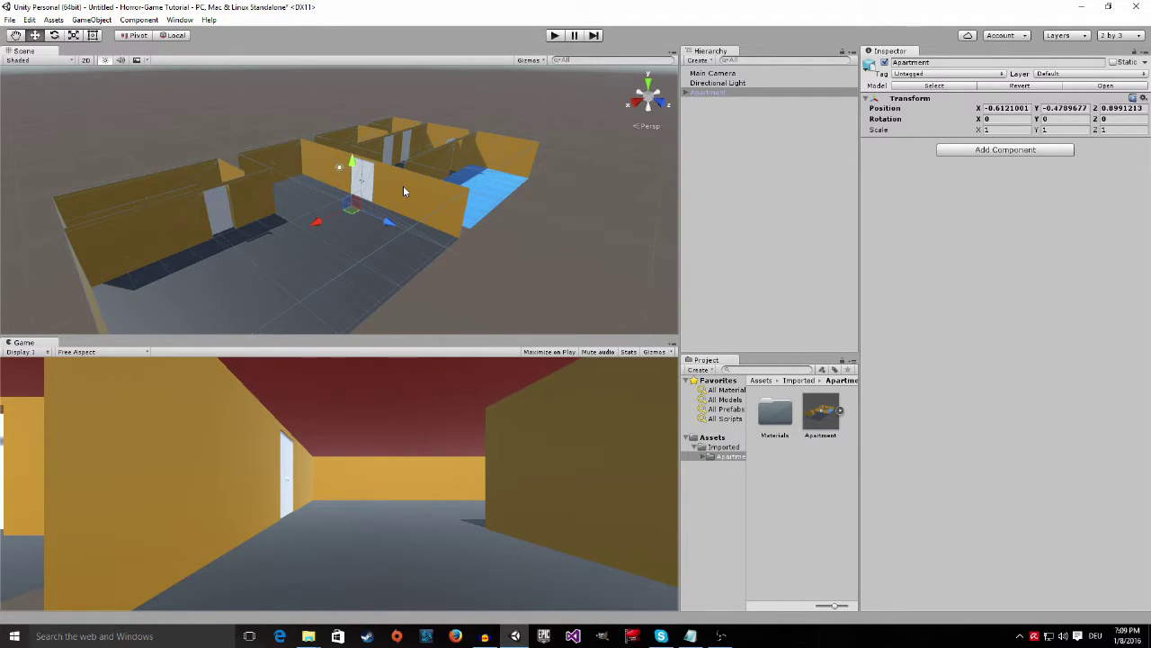
# Examine the placed apartment's rooms, walls and floor in the Scene view from several angles
pyautogui.moveTo(391, 183); pyautogui.dragTo(390, 184, button='right')
pyautogui.moveTo(390, 183)
pyautogui.keyDown('alt'); pyautogui.mouseDown()
pyautogui.moveTo(447, 187)
pyautogui.moveTo(390, 190)
pyautogui.mouseUp(); pyautogui.keyUp('alt')
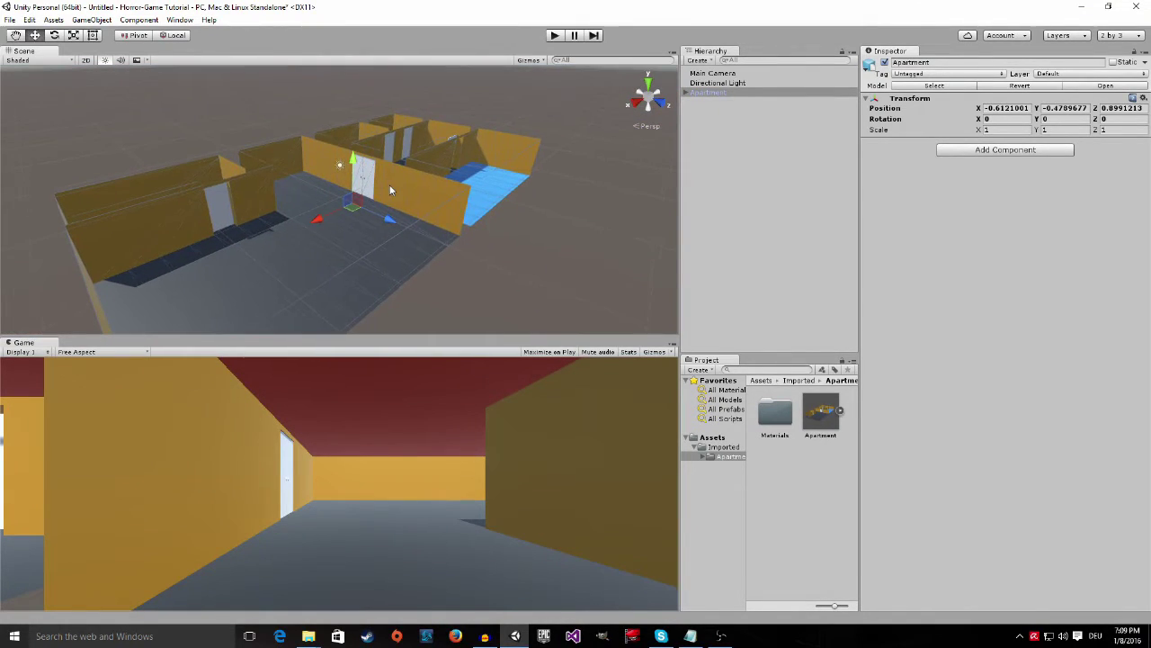
pyautogui.keyDown('alt'); pyautogui.moveTo(387, 235); pyautogui.dragTo(387, 228); pyautogui.keyUp('alt')
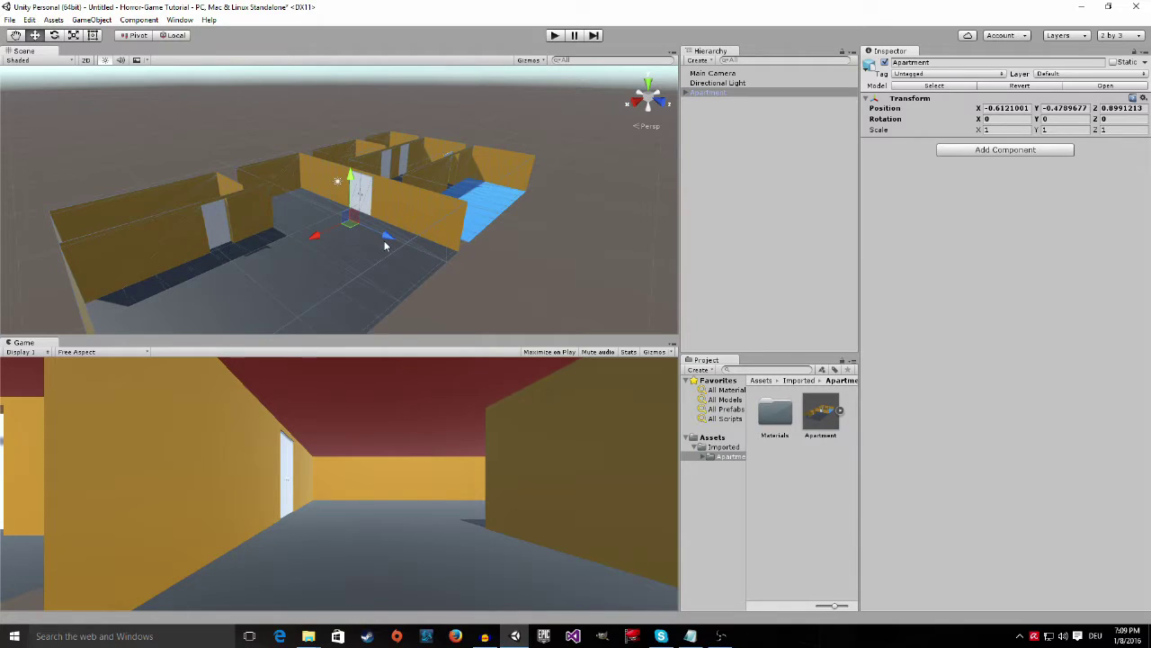
pyautogui.press('alt')
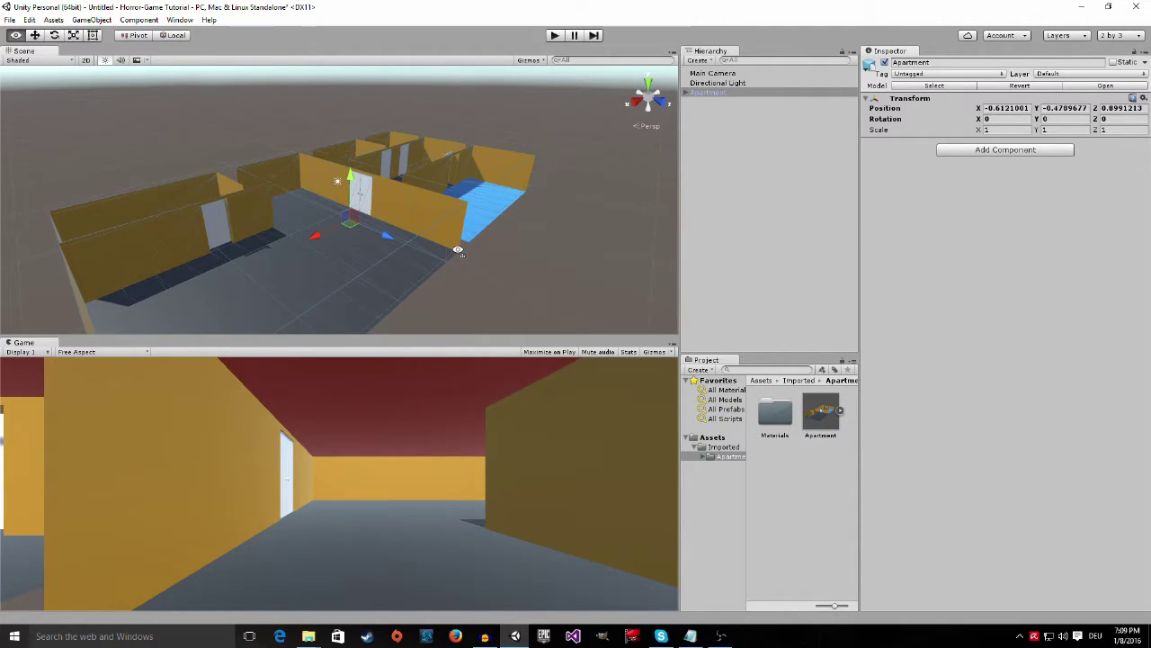
pyautogui.keyDown('alt'); pyautogui.moveTo(458, 250); pyautogui.dragTo(459, 251); pyautogui.keyUp('alt')
pyautogui.press('w')
pyautogui.moveTo(460, 252); pyautogui.dragTo(508, 250, button='right')
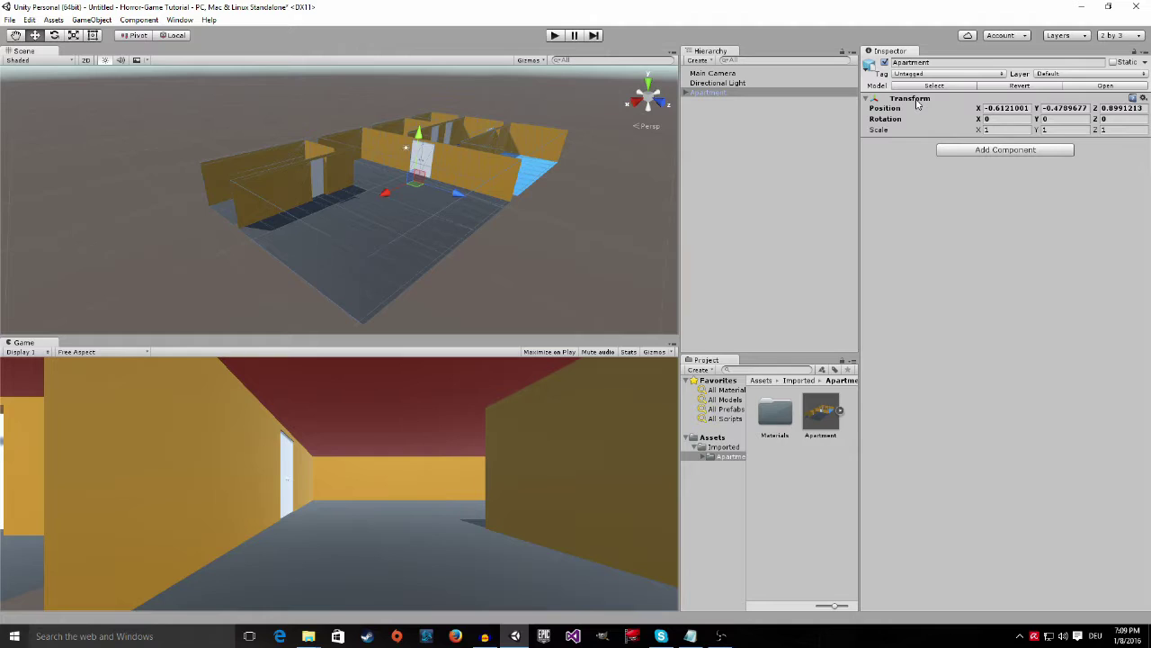
pyautogui.moveTo(534, 188); pyautogui.dragTo(540, 177, button='right')
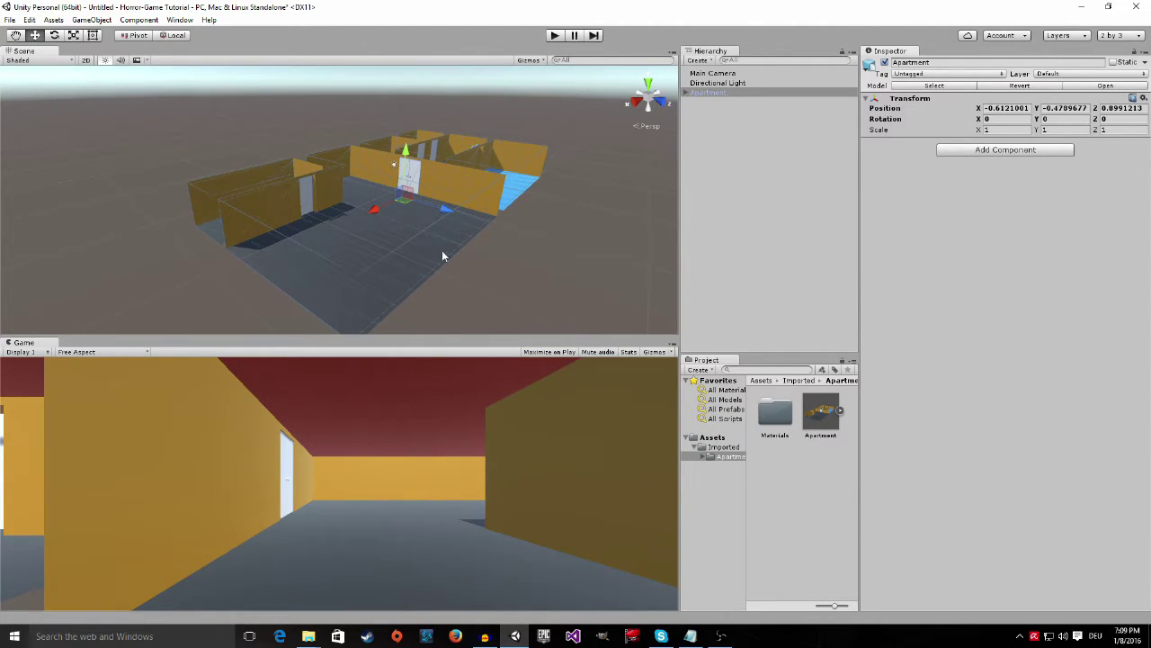
pyautogui.moveTo(487, 229); pyautogui.dragTo(485, 212, button='right')
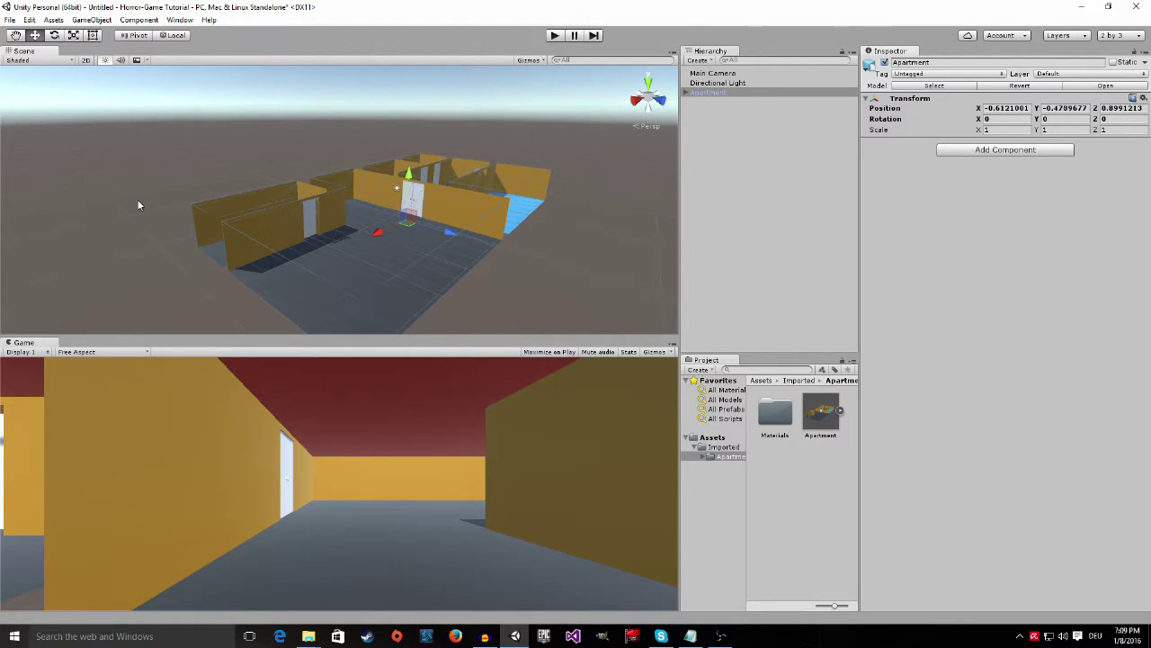
pyautogui.keyDown('alt'); pyautogui.moveTo(139, 205); pyautogui.dragTo(285, 258); pyautogui.keyUp('alt')
pyautogui.keyDown('alt'); pyautogui.moveTo(561, 181); pyautogui.dragTo(651, 234); pyautogui.keyUp('alt')
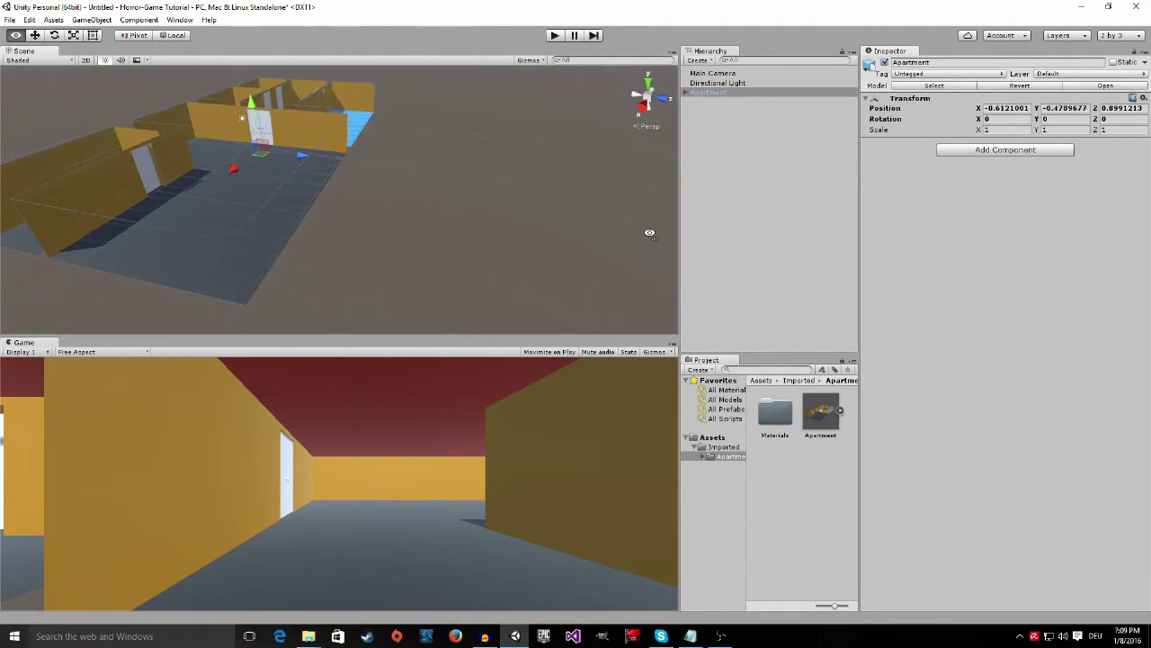
pyautogui.keyDown('alt'); pyautogui.moveTo(442, 231); pyautogui.dragTo(447, 113); pyautogui.keyUp('alt')
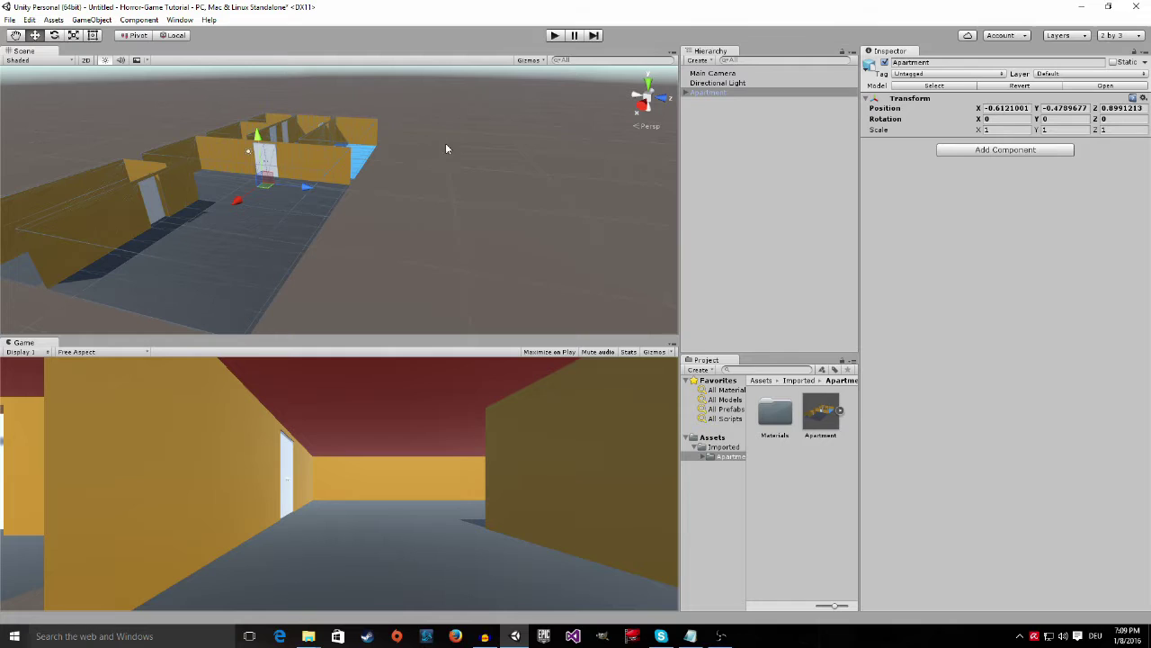
pyautogui.keyDown('alt'); pyautogui.moveTo(462, 282); pyautogui.dragTo(218, 270); pyautogui.keyUp('alt')
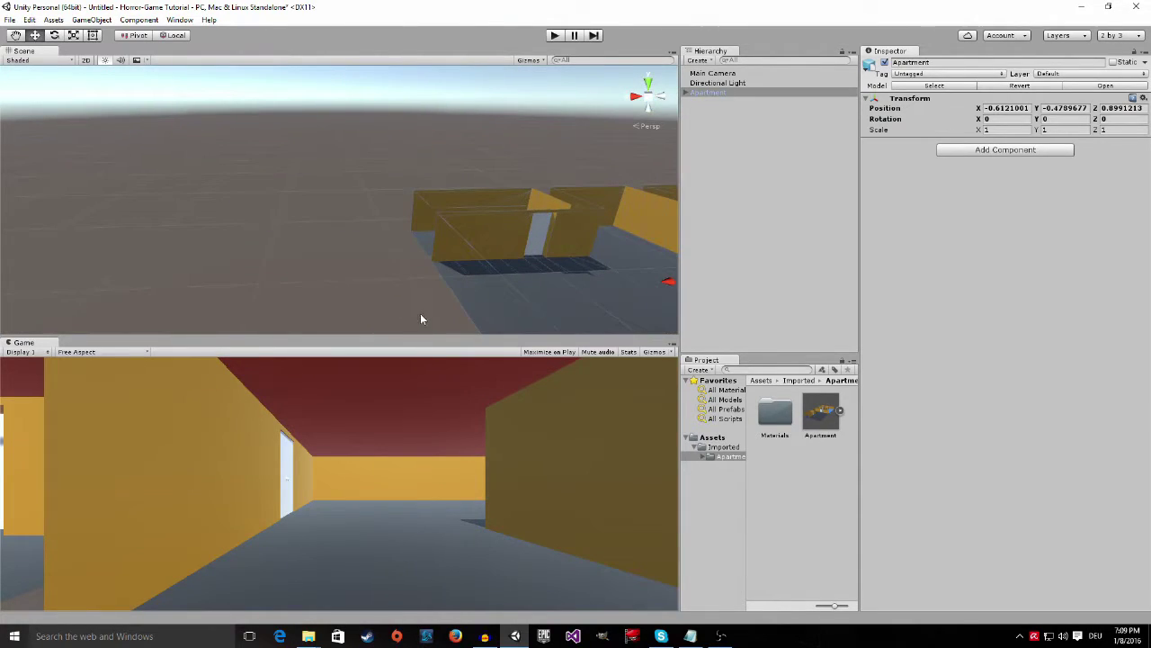
pyautogui.keyDown('alt'); pyautogui.moveTo(414, 279); pyautogui.dragTo(514, 241); pyautogui.keyUp('alt')
pyautogui.moveTo(486, 222); pyautogui.dragTo(494, 222, button='right')
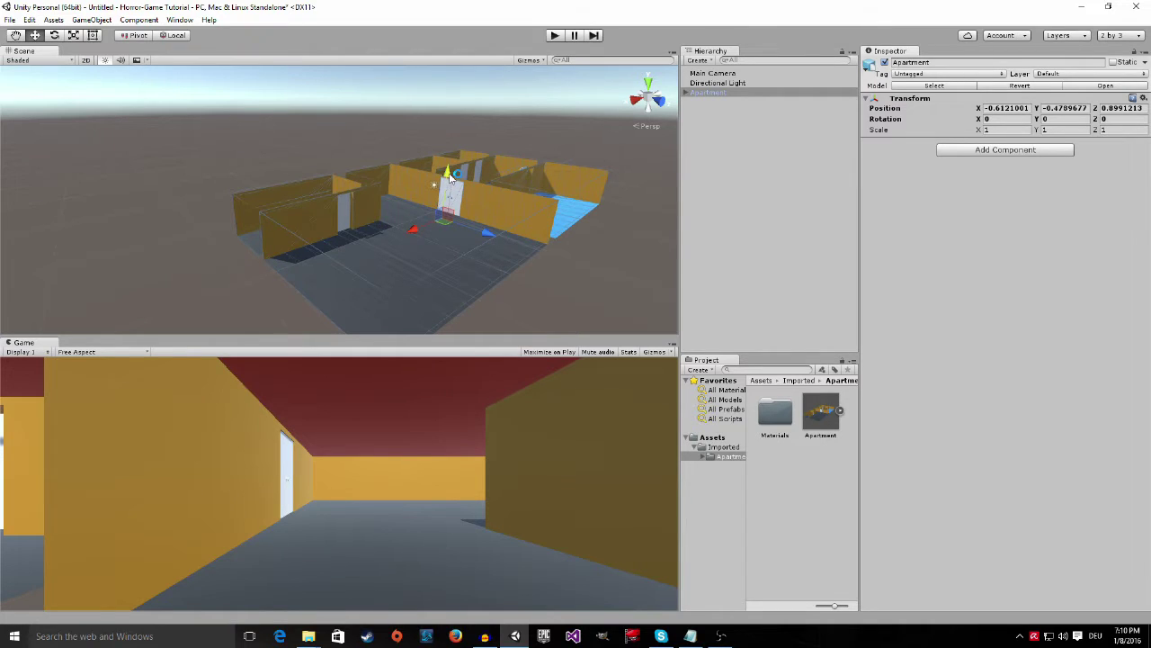
# Move the apartment along its X, Y and Z axes to about X 2.82, Y -2.09, Z 1.41
pyautogui.moveTo(446, 174); pyautogui.dragTo(448, 156)
pyautogui.moveTo(493, 220); pyautogui.dragTo(503, 224)
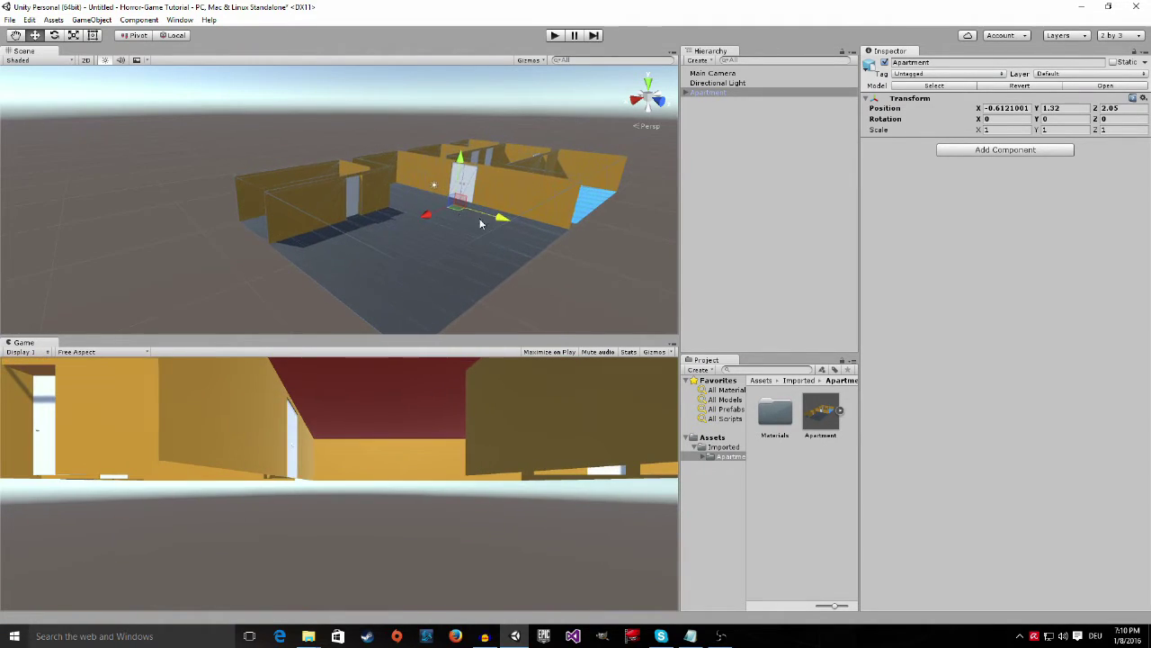
pyautogui.moveTo(428, 218); pyautogui.dragTo(405, 227)
pyautogui.moveTo(440, 172); pyautogui.dragTo(438, 189)
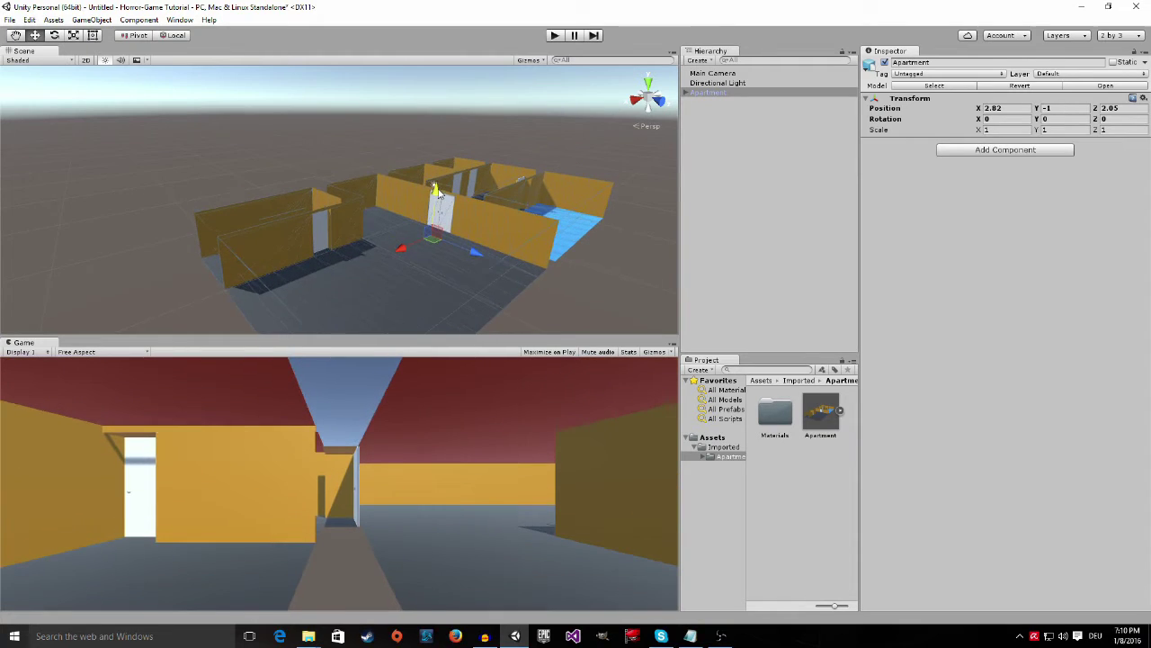
pyautogui.moveTo(473, 253); pyautogui.dragTo(460, 245)
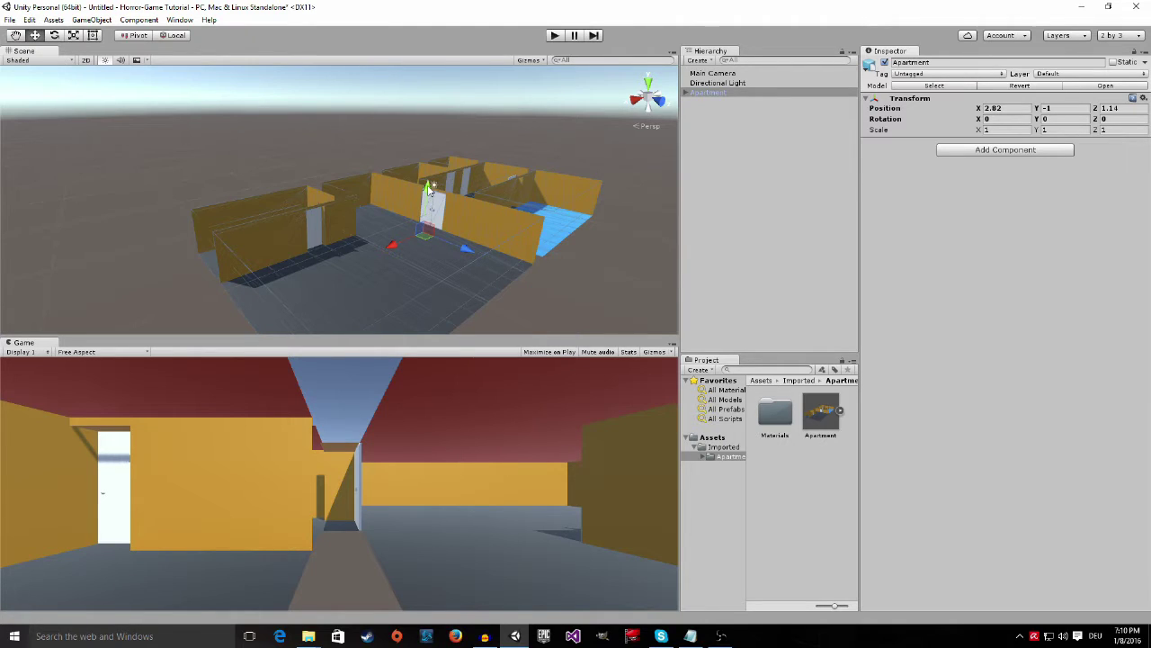
pyautogui.moveTo(428, 192); pyautogui.dragTo(429, 192)
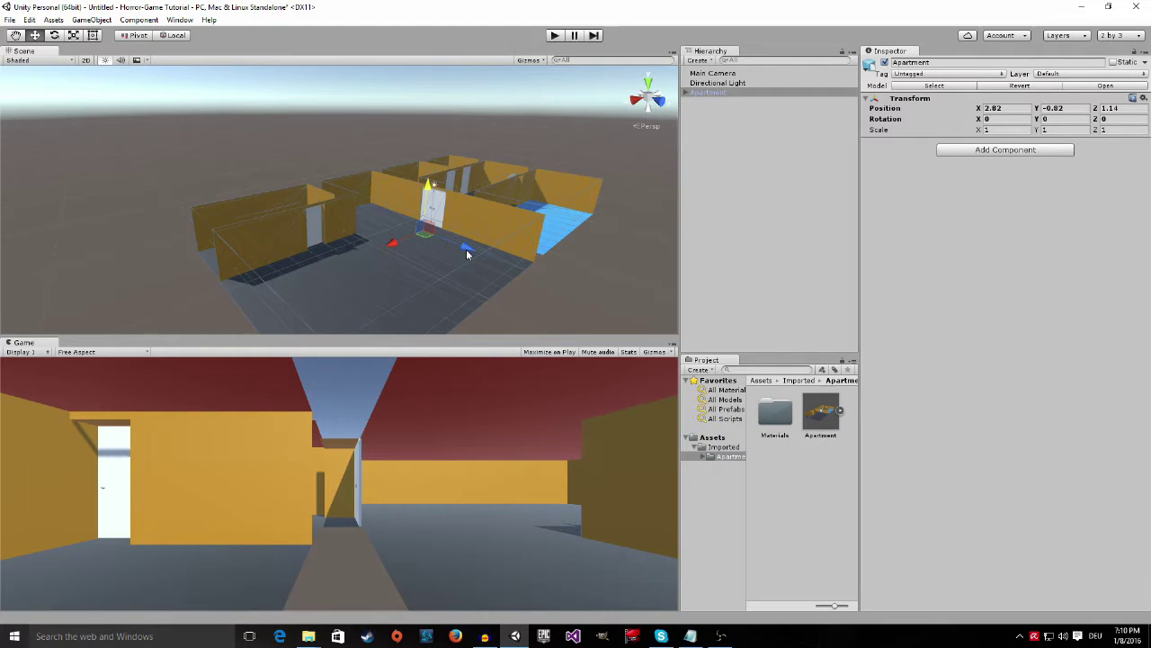
pyautogui.moveTo(464, 250); pyautogui.dragTo(457, 237)
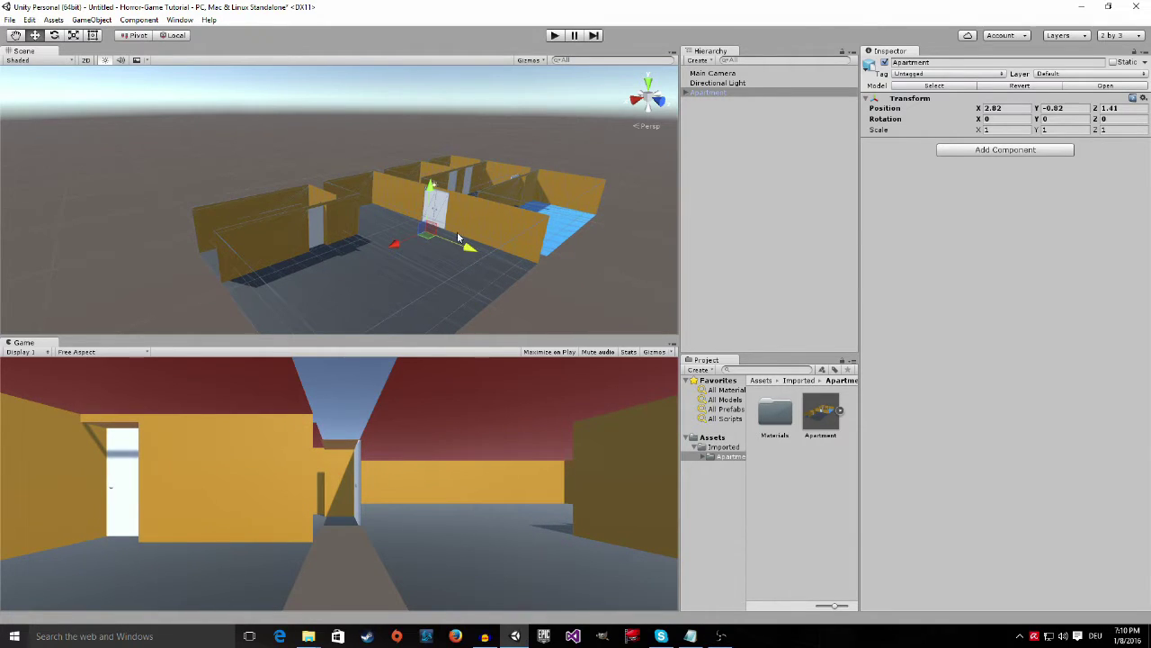
pyautogui.moveTo(429, 192); pyautogui.dragTo(433, 187)
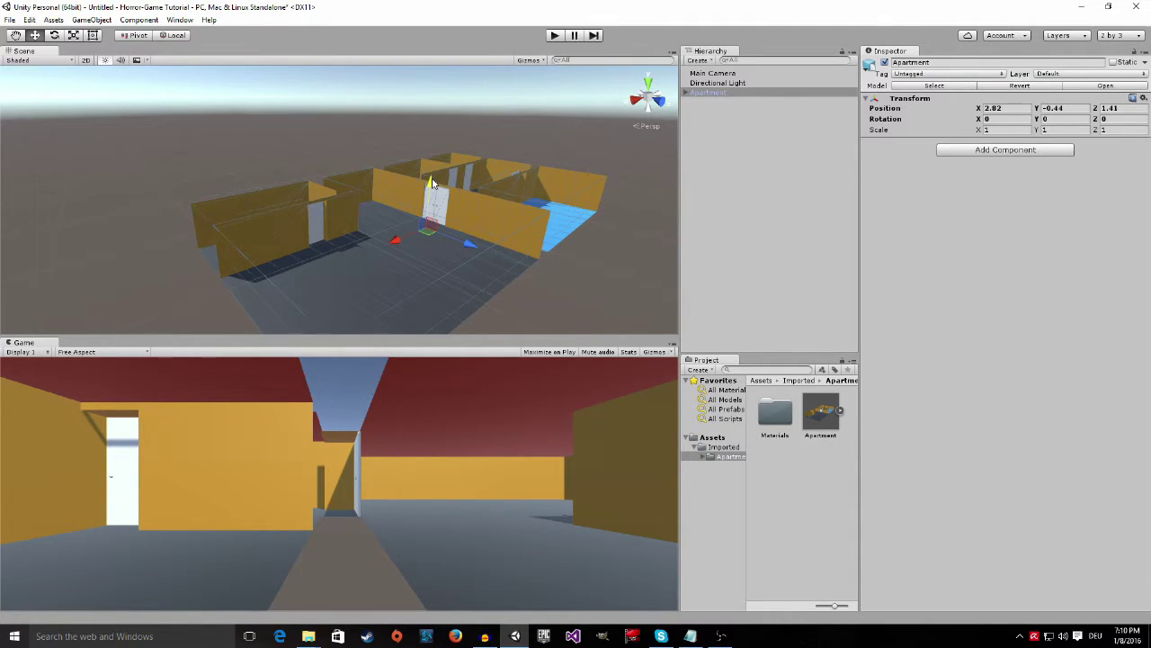
pyautogui.moveTo(431, 183); pyautogui.dragTo(433, 195)
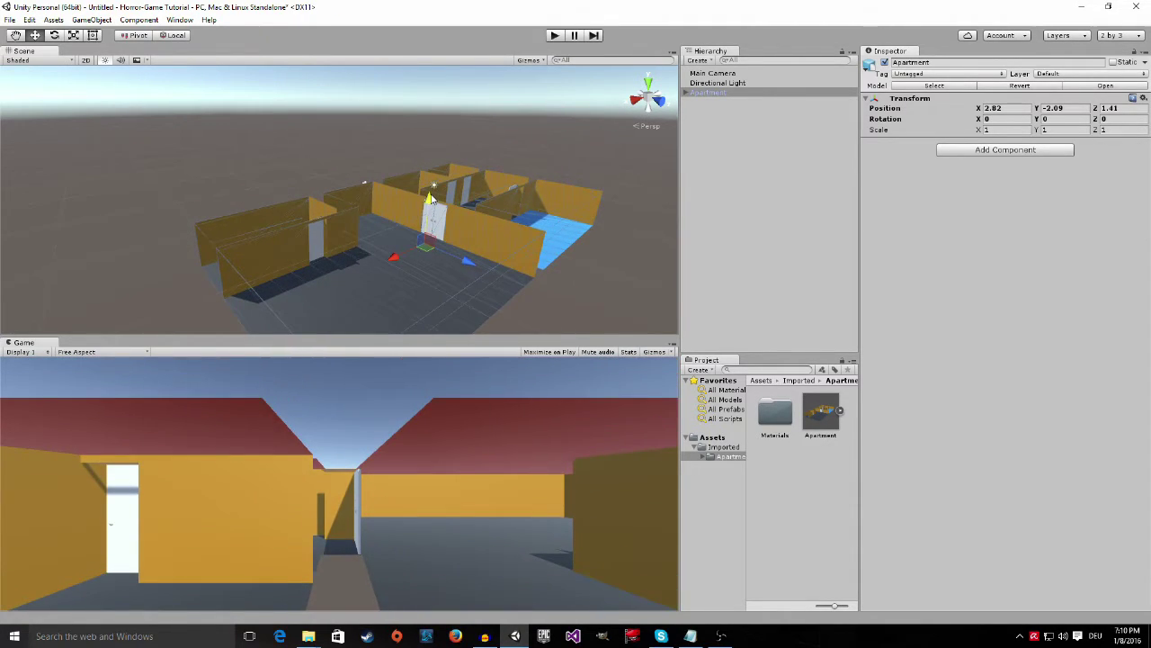
# Shift the apartment along all three axes to about X 2.54, Y -1.79, Z 2.2
pyautogui.keyDown('alt'); pyautogui.moveTo(445, 245); pyautogui.dragTo(527, 258); pyautogui.keyUp('alt')
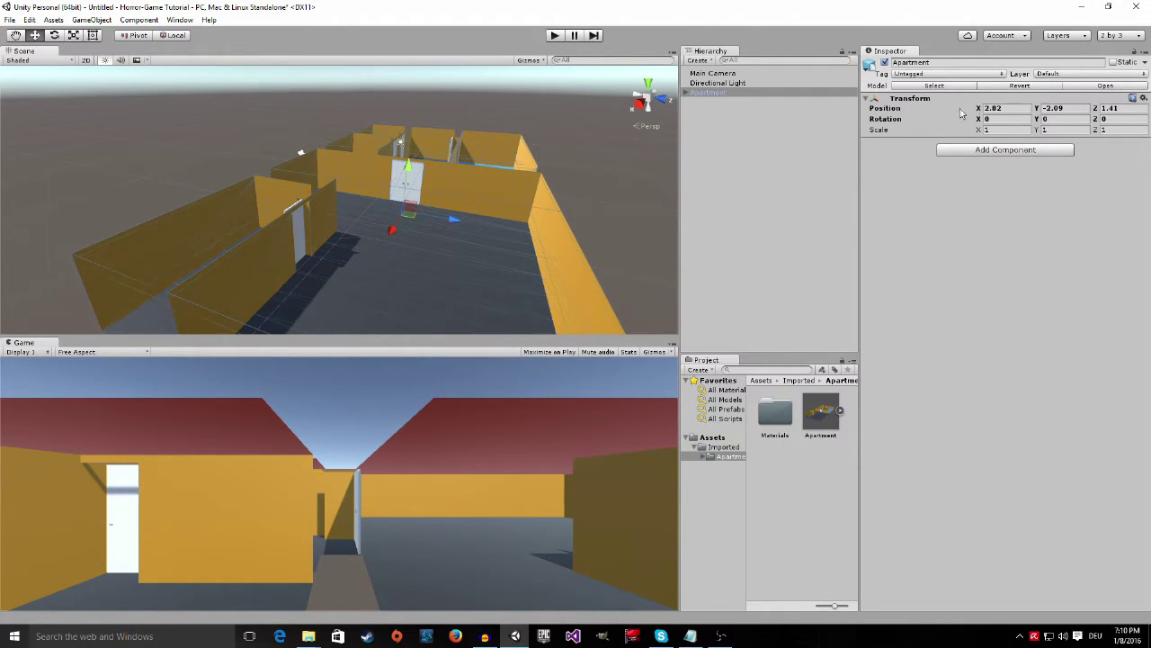
pyautogui.moveTo(455, 219)
pyautogui.mouseDown()
pyautogui.moveTo(410, 225)
pyautogui.moveTo(472, 230)
pyautogui.mouseUp()
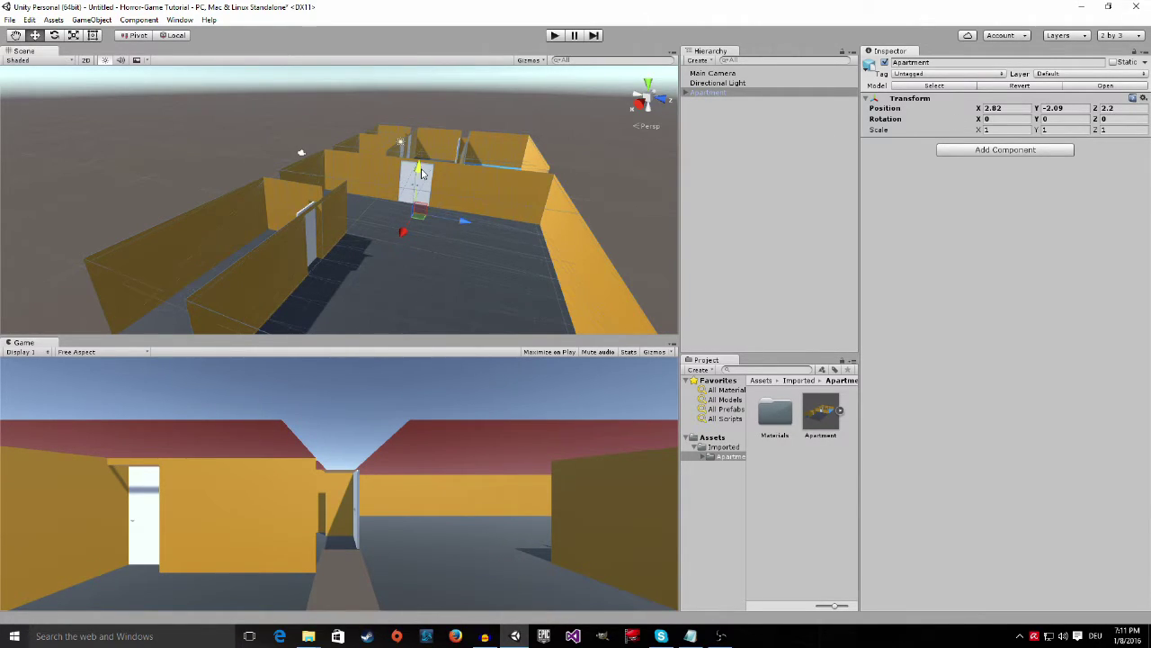
pyautogui.moveTo(420, 172); pyautogui.dragTo(429, 171)
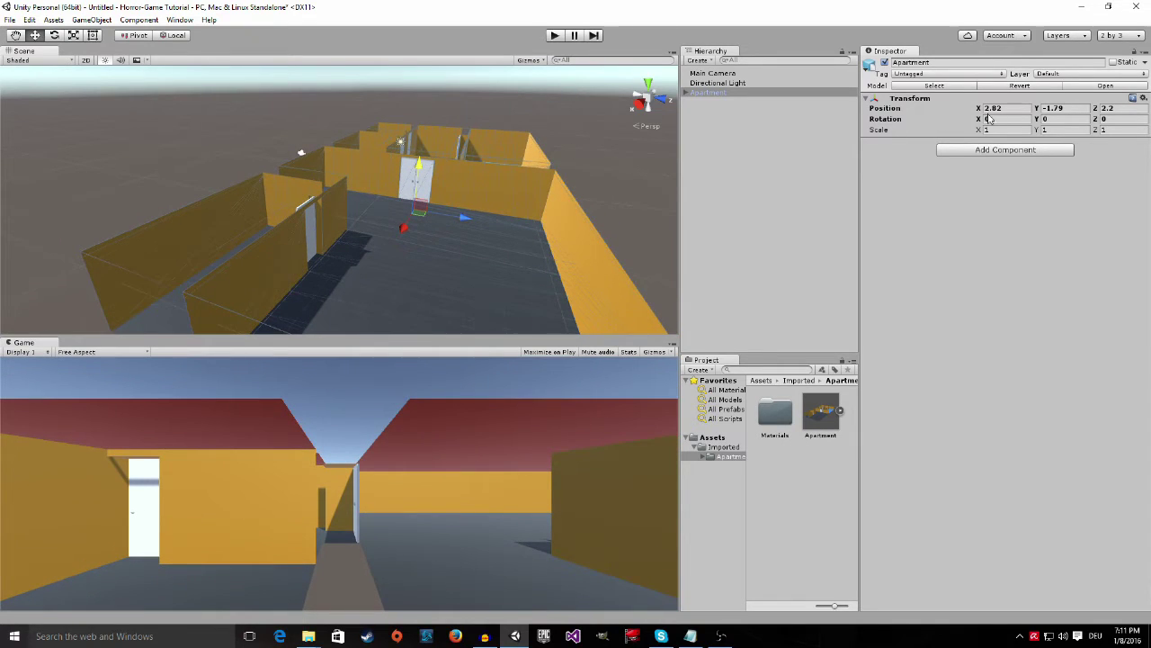
pyautogui.moveTo(443, 162); pyautogui.dragTo(322, 233, button='right')
pyautogui.keyDown('alt'); pyautogui.moveTo(321, 233); pyautogui.dragTo(328, 237); pyautogui.keyUp('alt')
pyautogui.moveTo(479, 193); pyautogui.dragTo(581, 136)
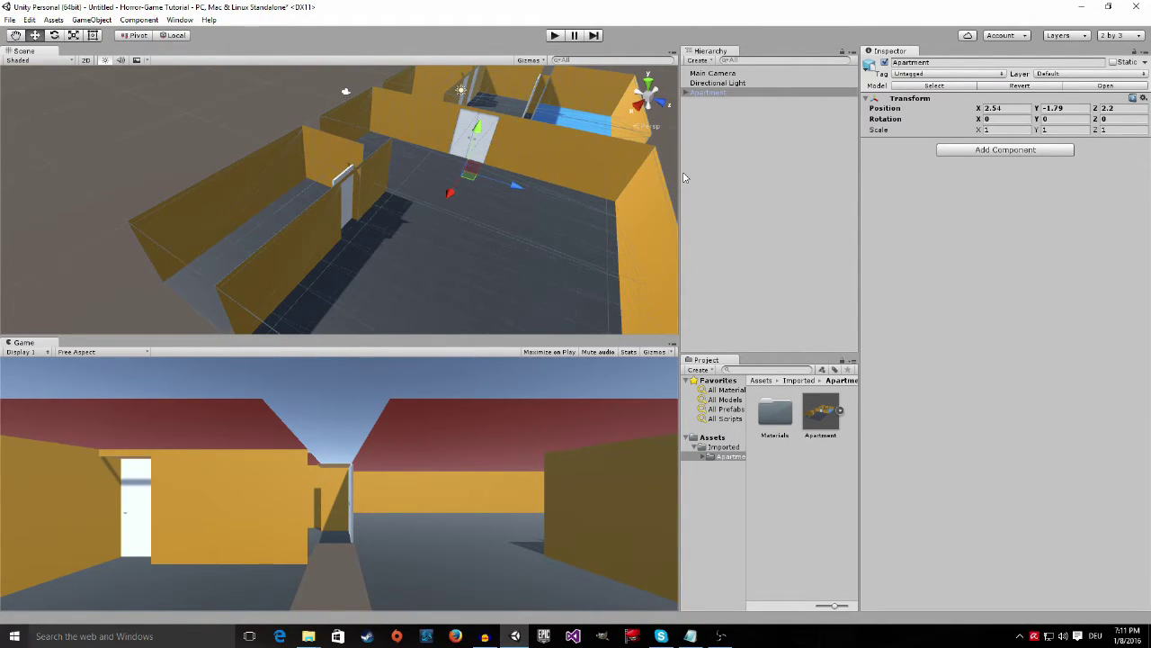
# Set the apartment's position to X 0, Y 0, Z 0
pyautogui.click(1015, 108)
pyautogui.write('0')
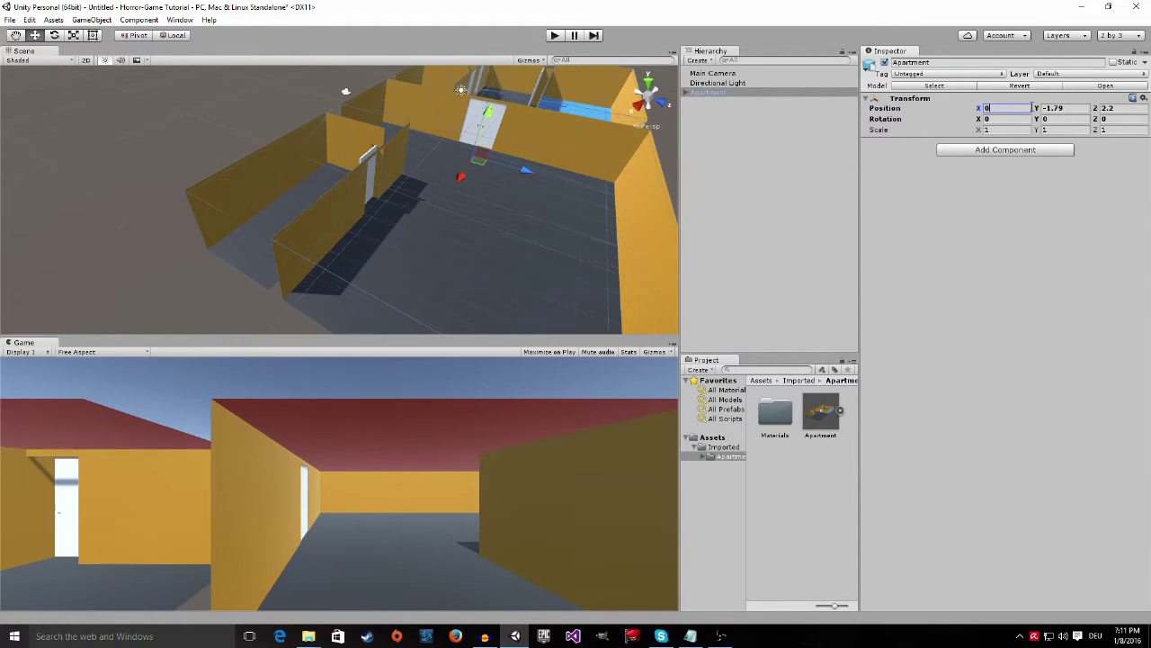
pyautogui.click(1066, 107)
pyautogui.write('0')
pyautogui.click(1112, 109)
pyautogui.write('0')
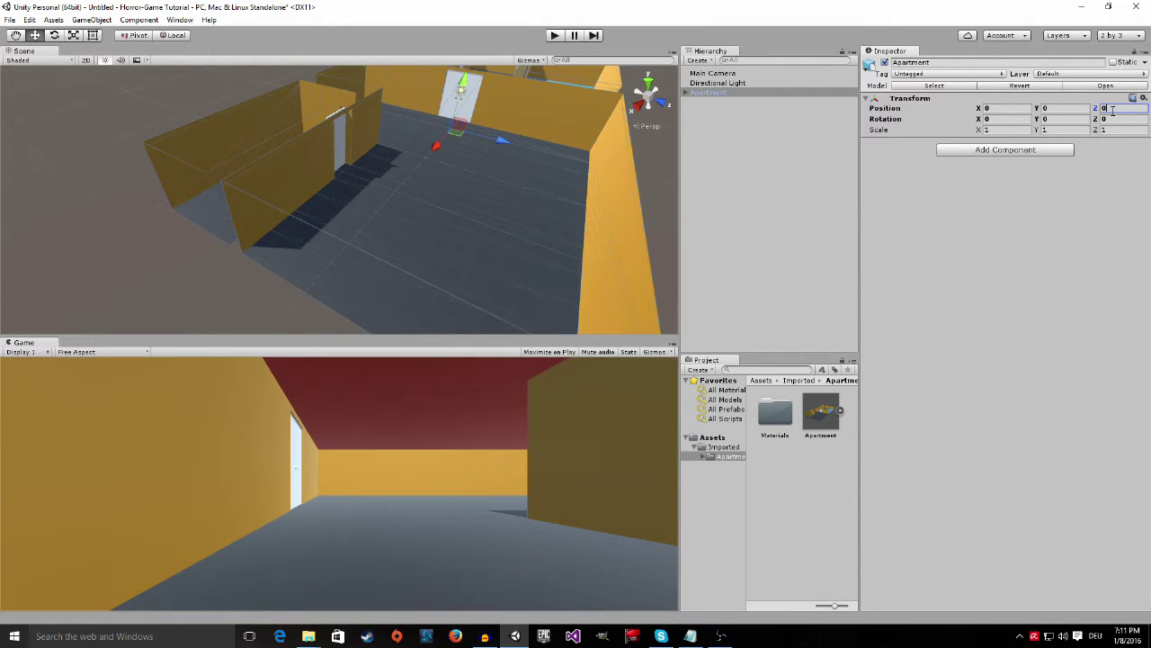
pyautogui.press('w')
pyautogui.moveTo(452, 168); pyautogui.dragTo(409, 99, button='right')
pyautogui.moveTo(423, 219); pyautogui.dragTo(390, 190, button='right')
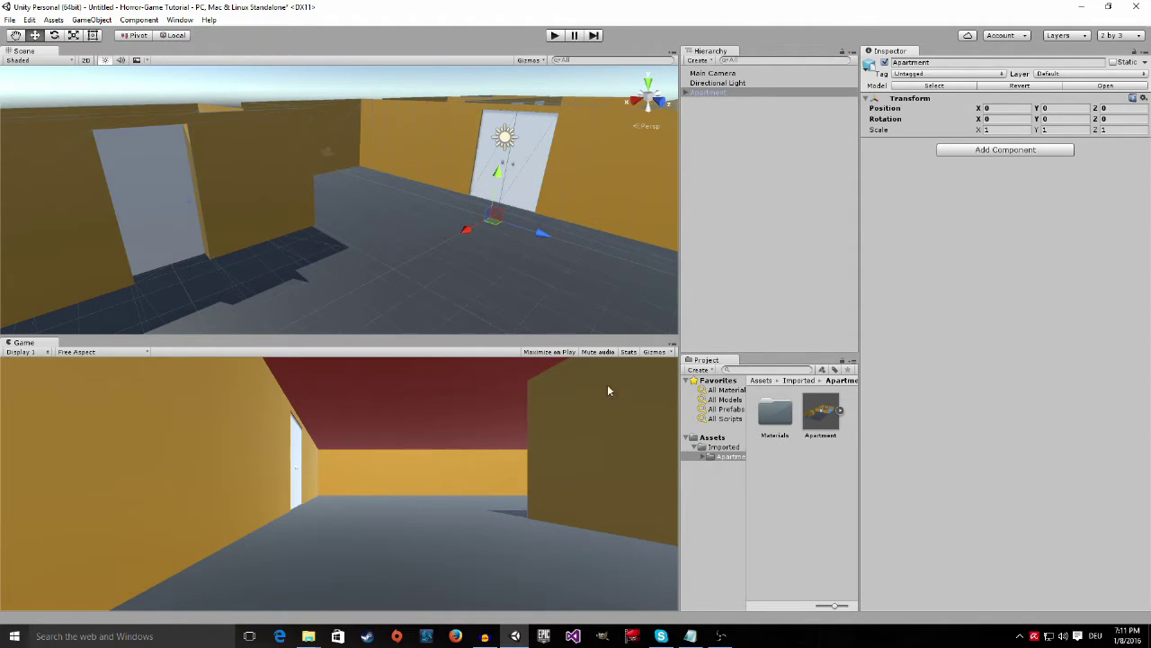
# Import the Characters standard package into the Assets folder with all of its items included
pyautogui.click(712, 438)
pyautogui.rightClick(711, 438)
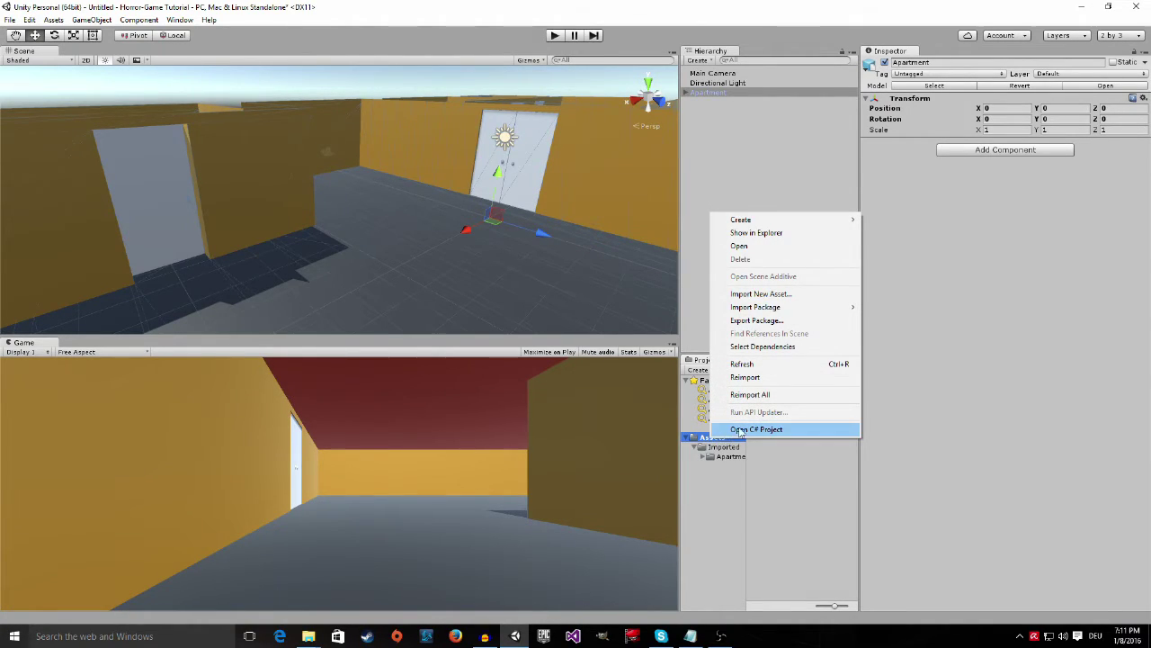
pyautogui.moveTo(809, 307)
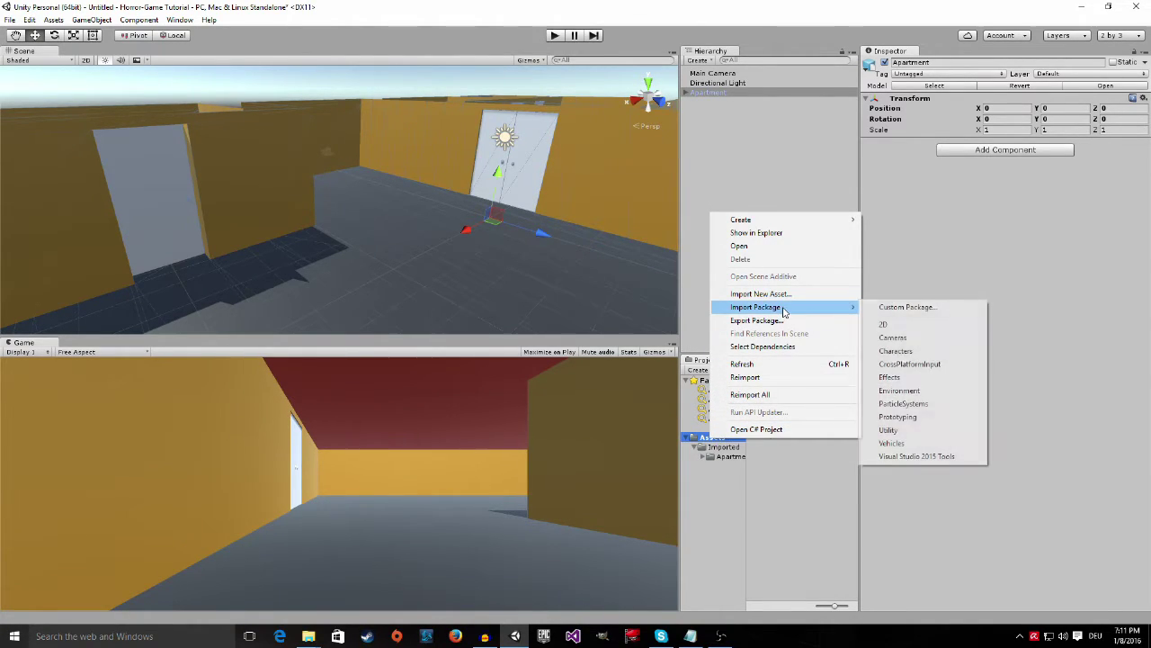
pyautogui.click(899, 351)
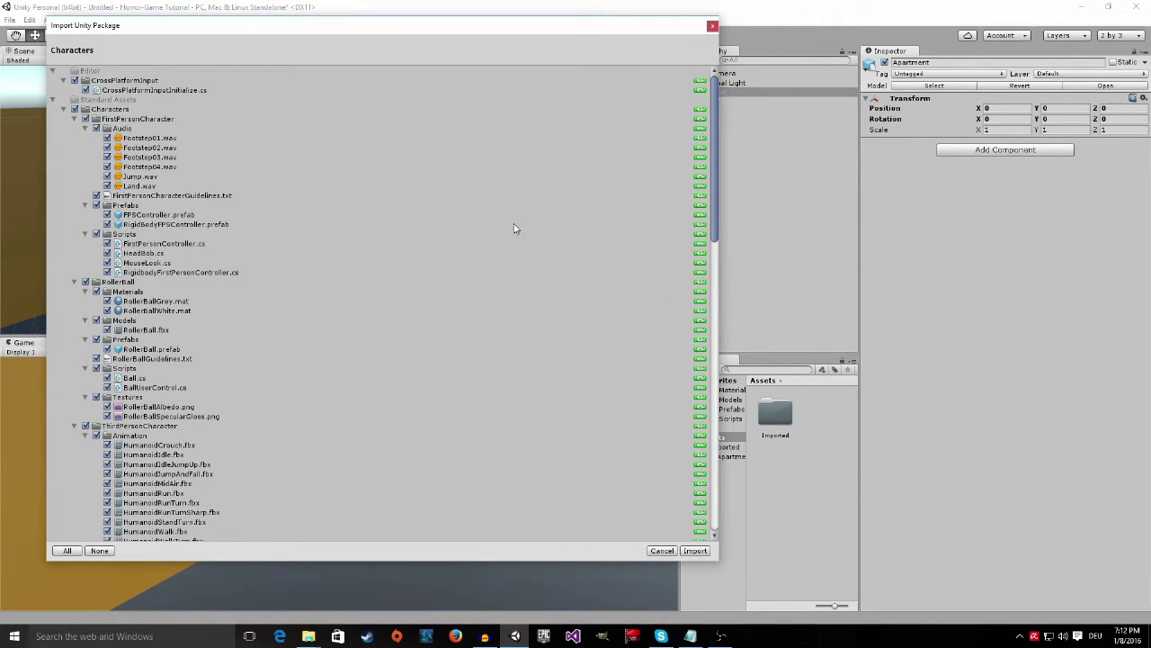
pyautogui.moveTo(82, 32); pyautogui.dragTo(104, 32)
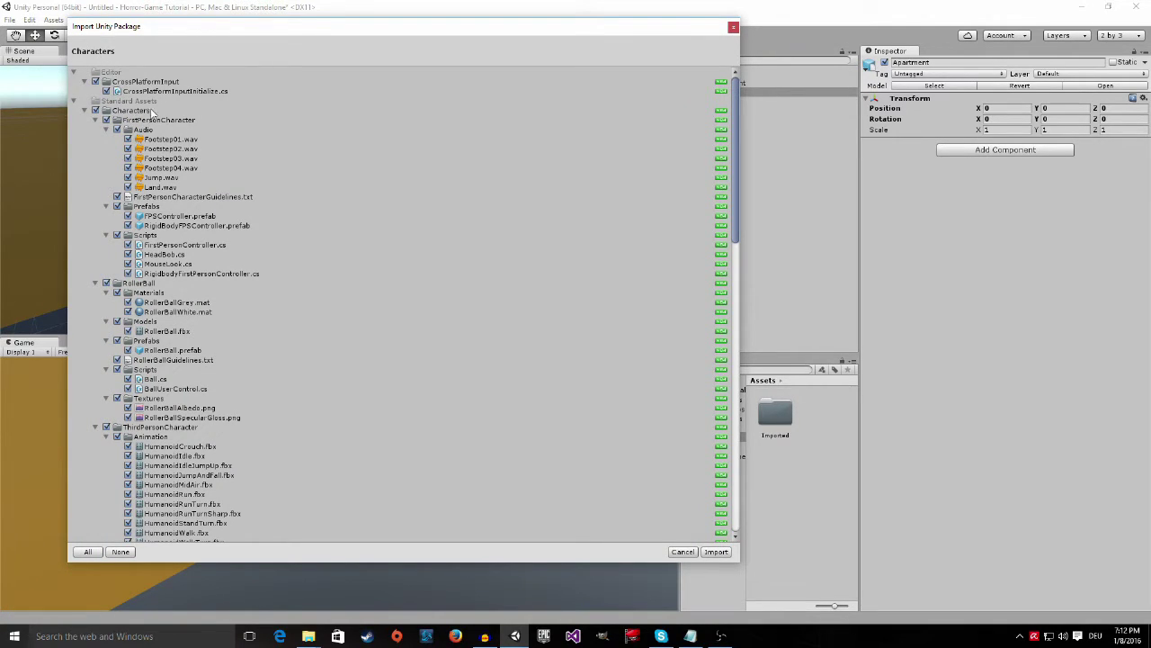
pyautogui.scroll(-5, 126, 153)
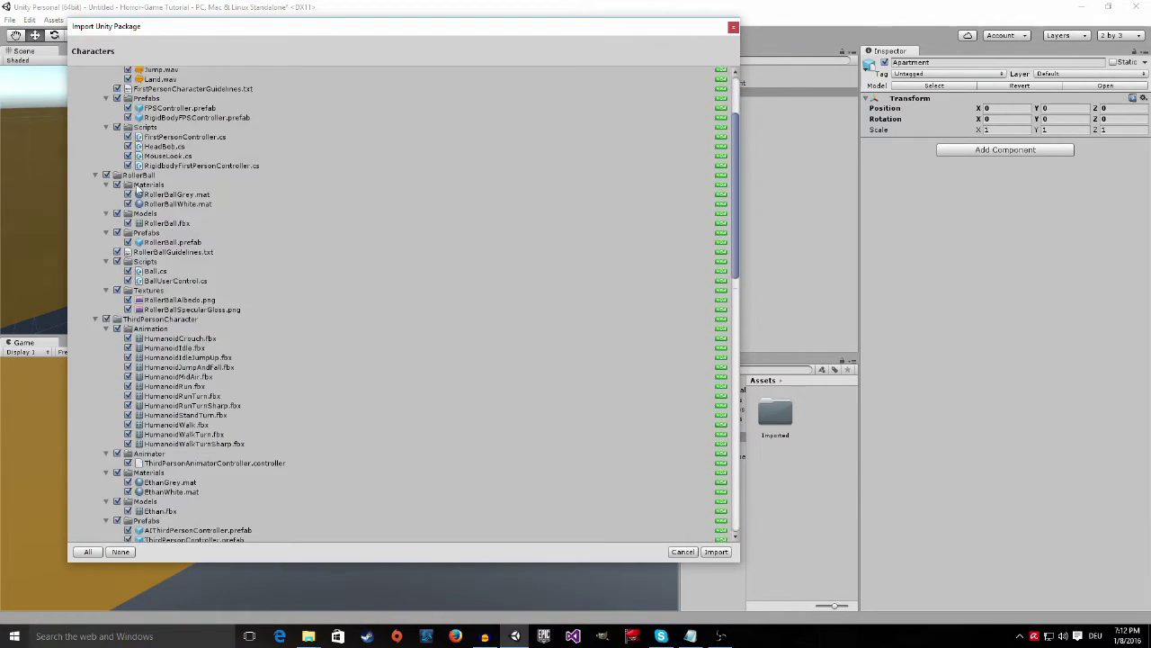
pyautogui.scroll(-20, 142, 176)
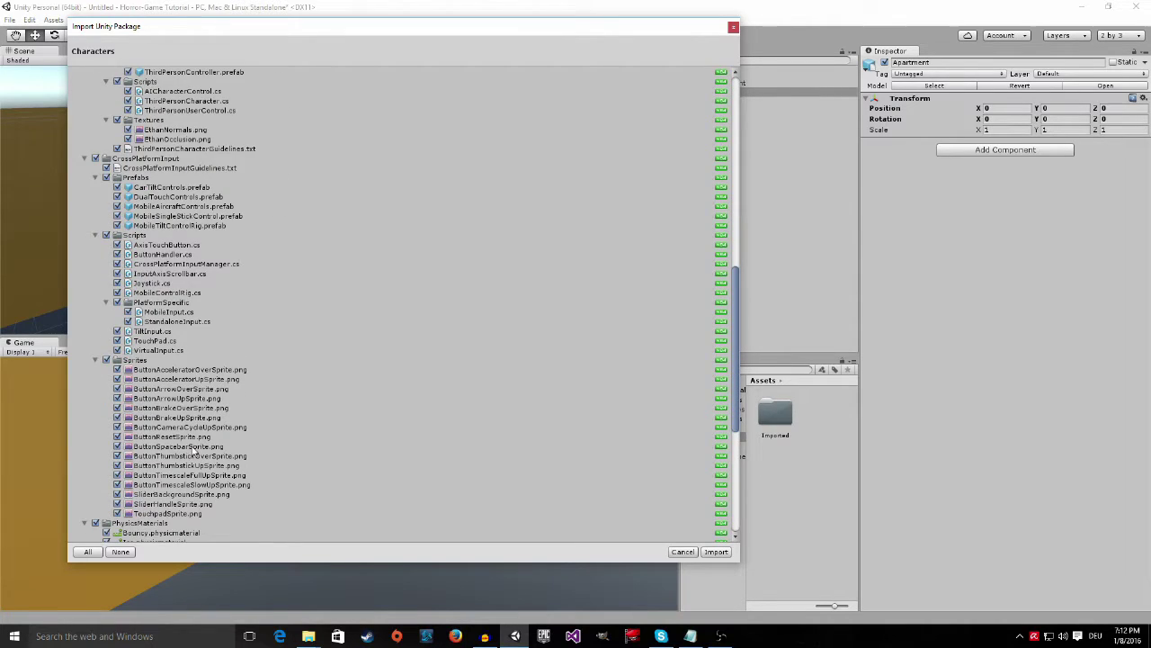
pyautogui.scroll(-2, 194, 455)
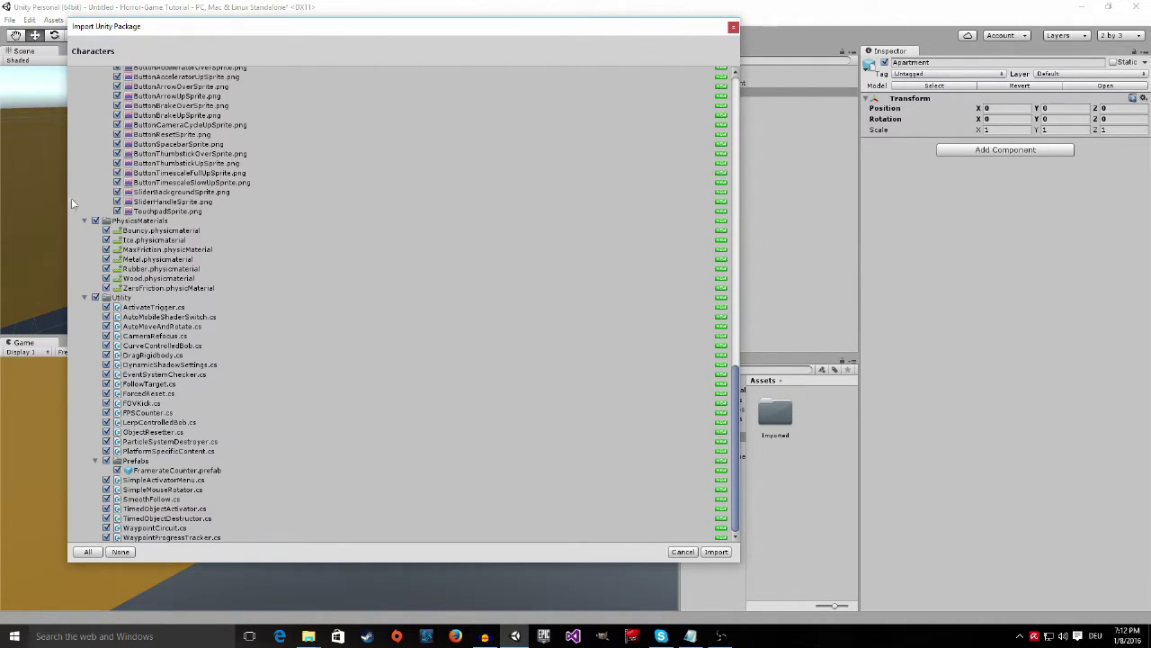
pyautogui.click(716, 552)
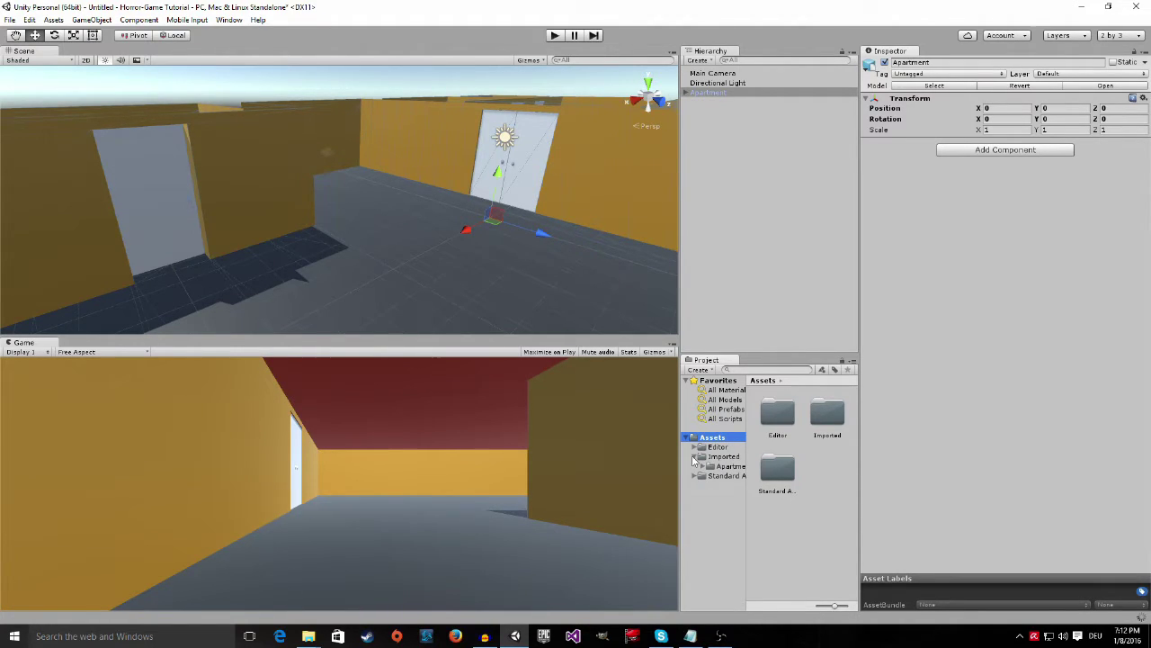
# Open the FirstPersonCharacter Prefabs folder within the Standard Assets Characters folder and show its contents as a compact list
pyautogui.click(696, 457)
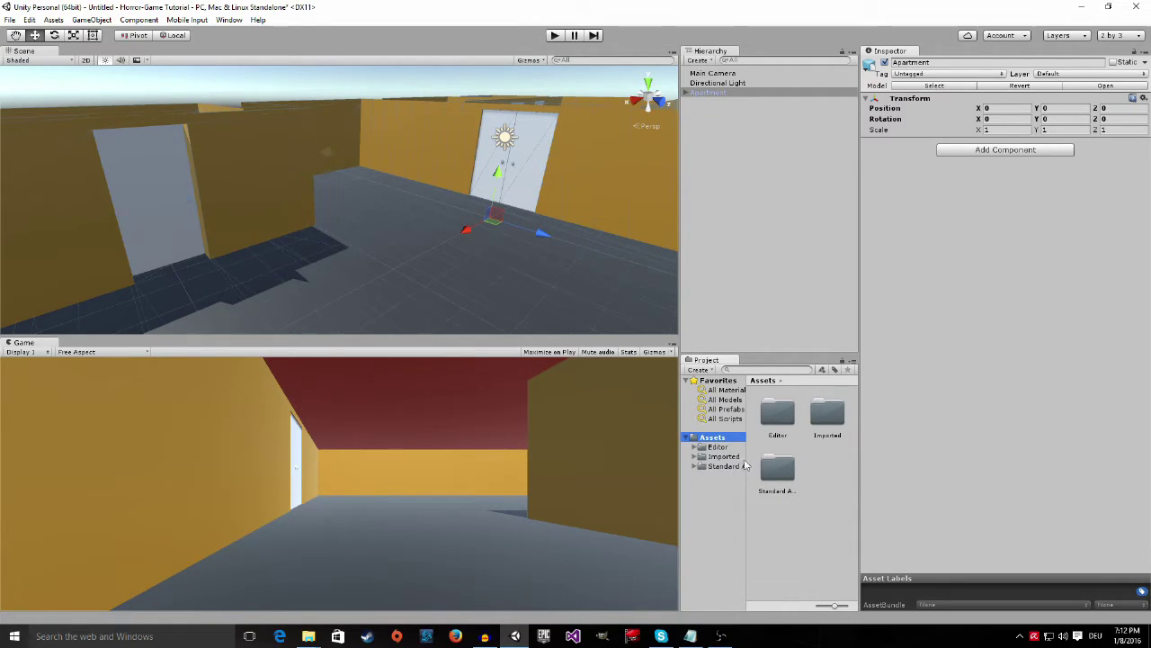
pyautogui.click(740, 458)
pyautogui.moveTo(747, 461); pyautogui.dragTo(810, 458)
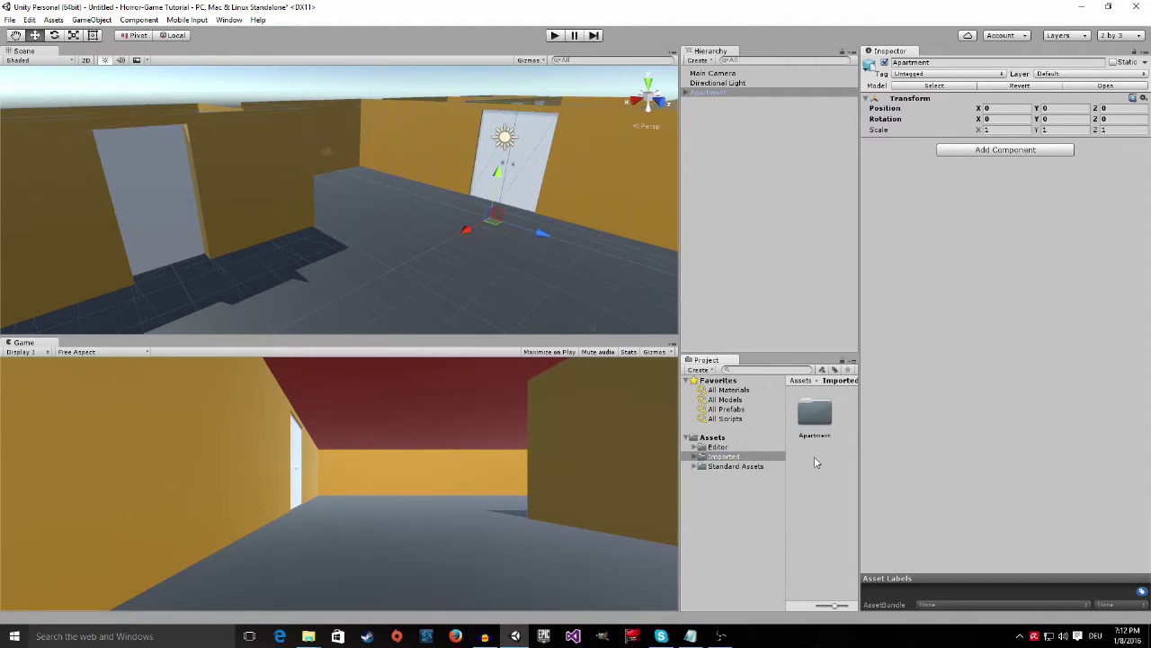
pyautogui.click(727, 468)
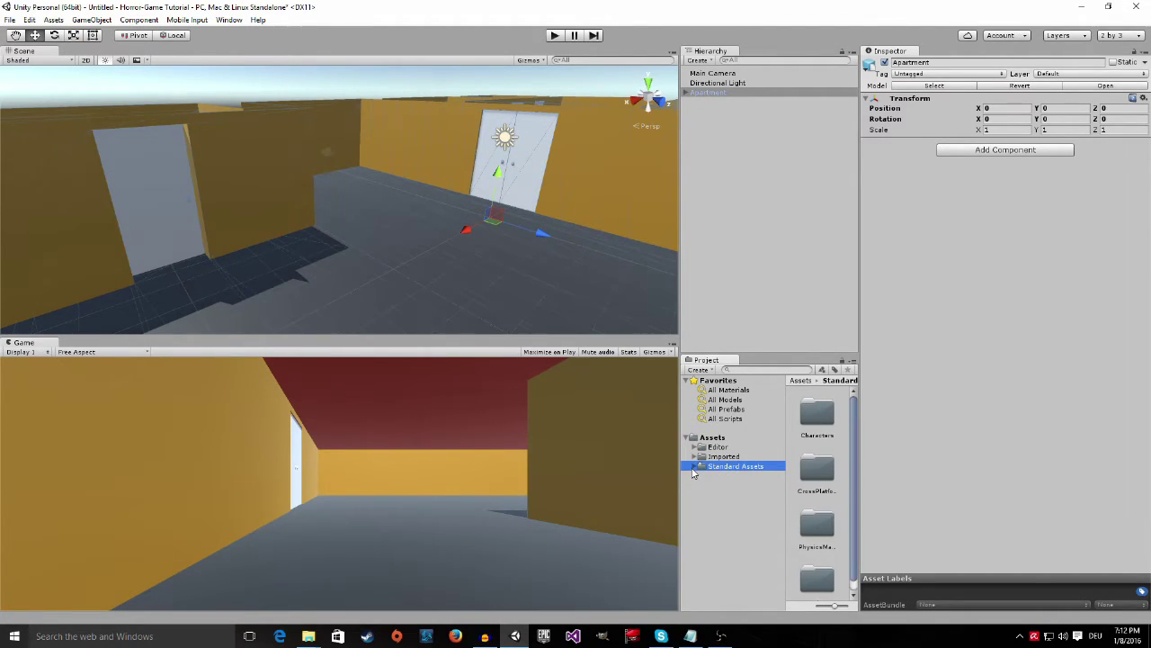
pyautogui.click(695, 467)
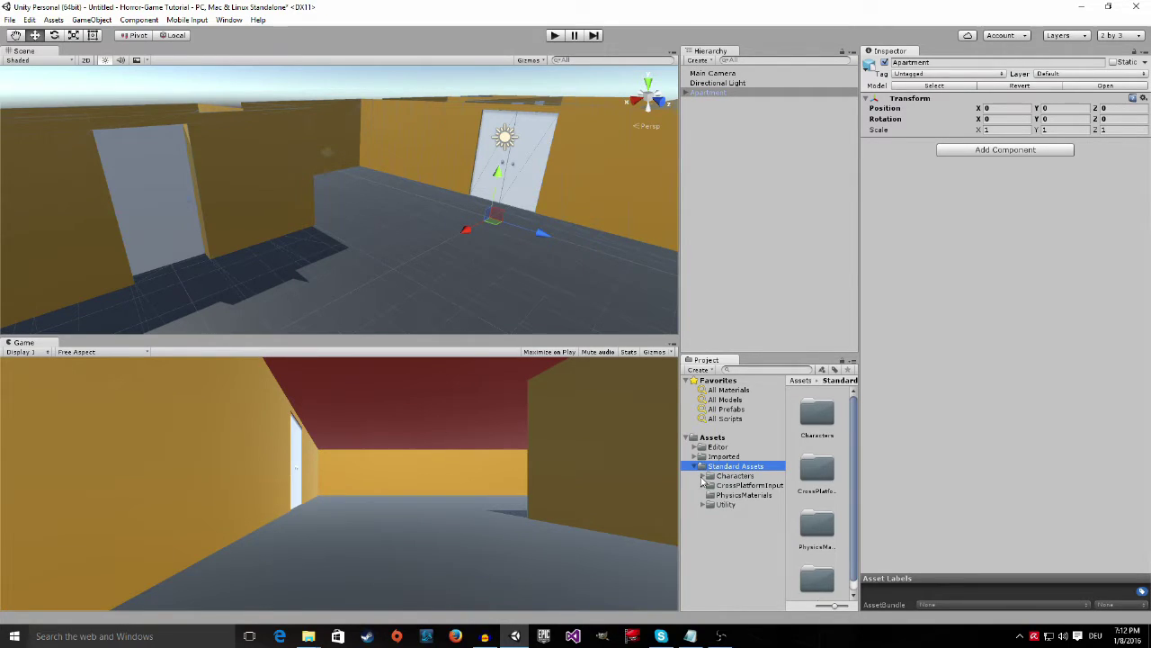
pyautogui.click(703, 475)
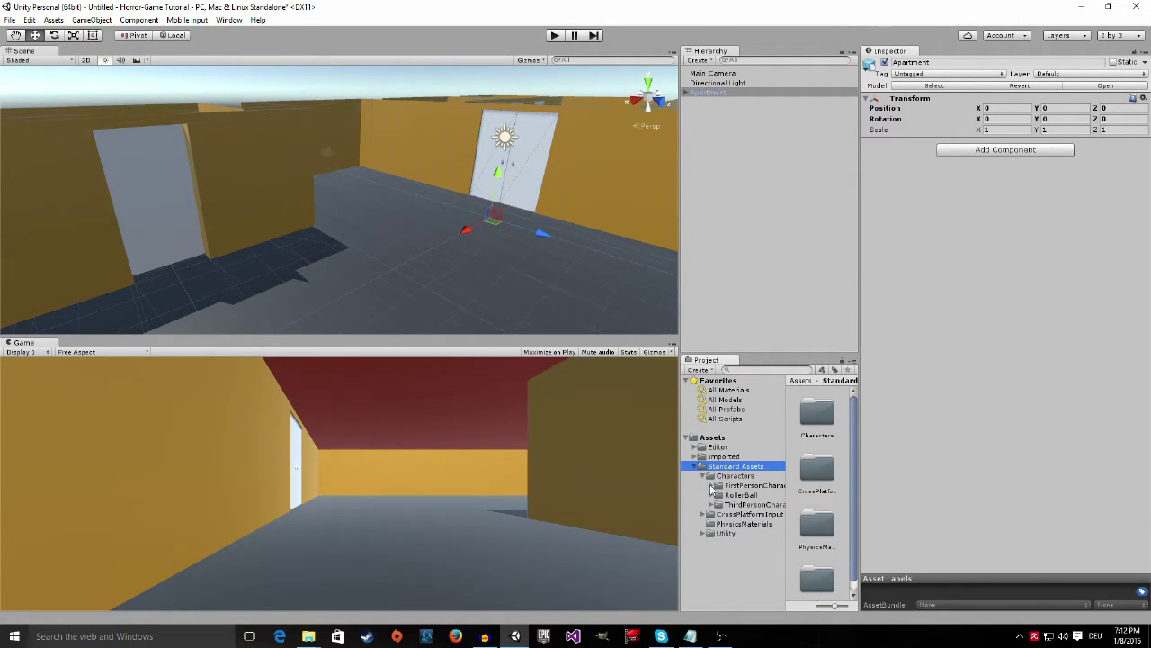
pyautogui.click(710, 486)
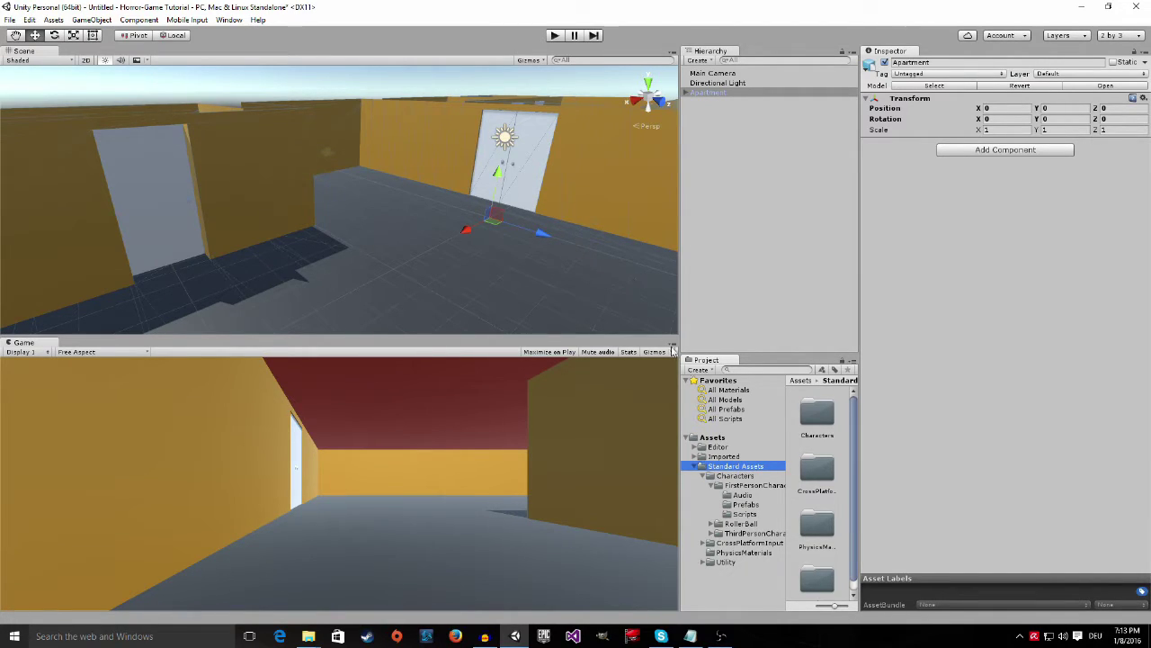
pyautogui.click(741, 505)
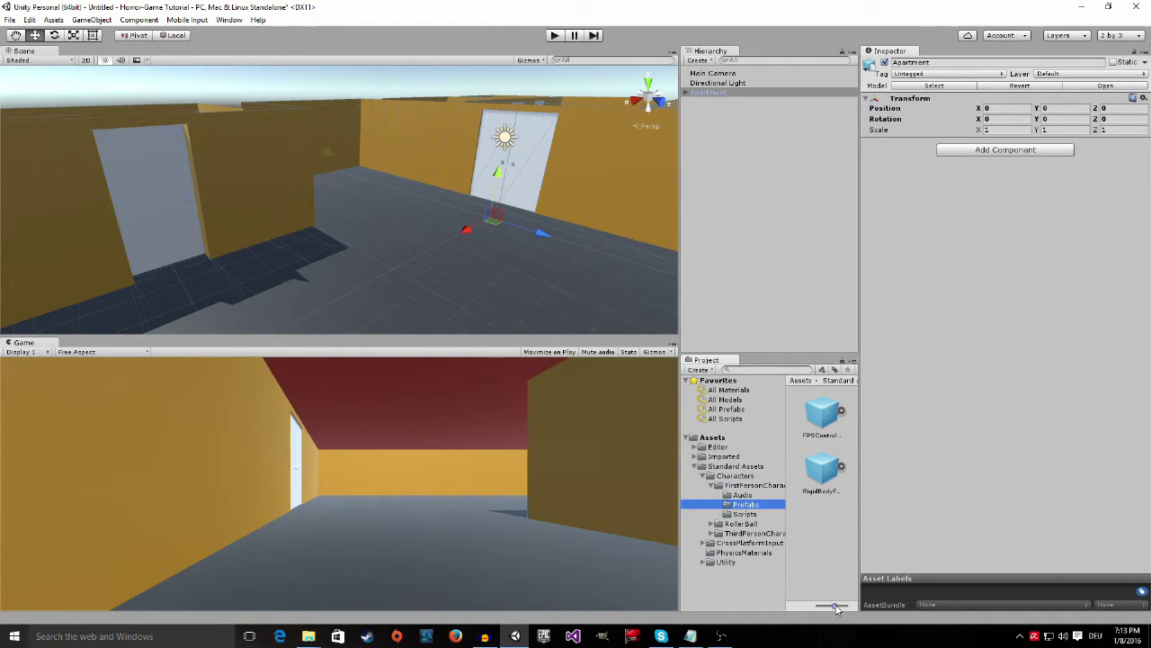
pyautogui.moveTo(836, 607)
pyautogui.mouseDown()
pyautogui.moveTo(820, 610)
pyautogui.moveTo(851, 610)
pyautogui.moveTo(818, 612)
pyautogui.mouseUp()
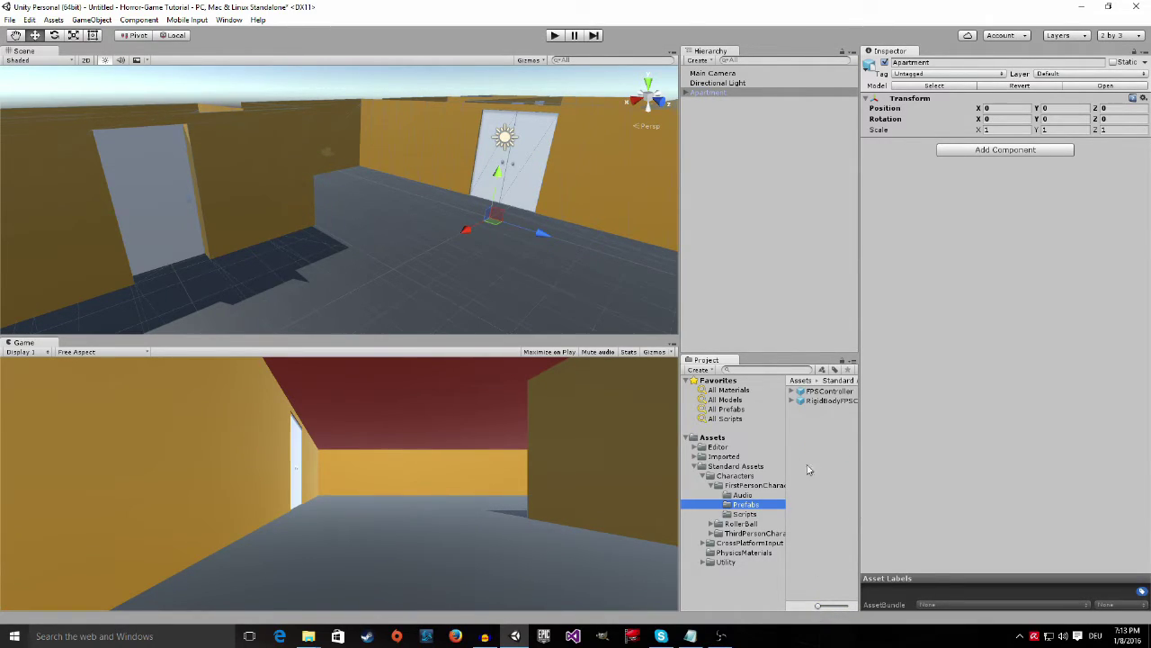
# Place the FPSController prefab on the apartment floor in front of the doors and raise it to about Y 1.11
pyautogui.click(783, 418)
pyautogui.click(745, 515)
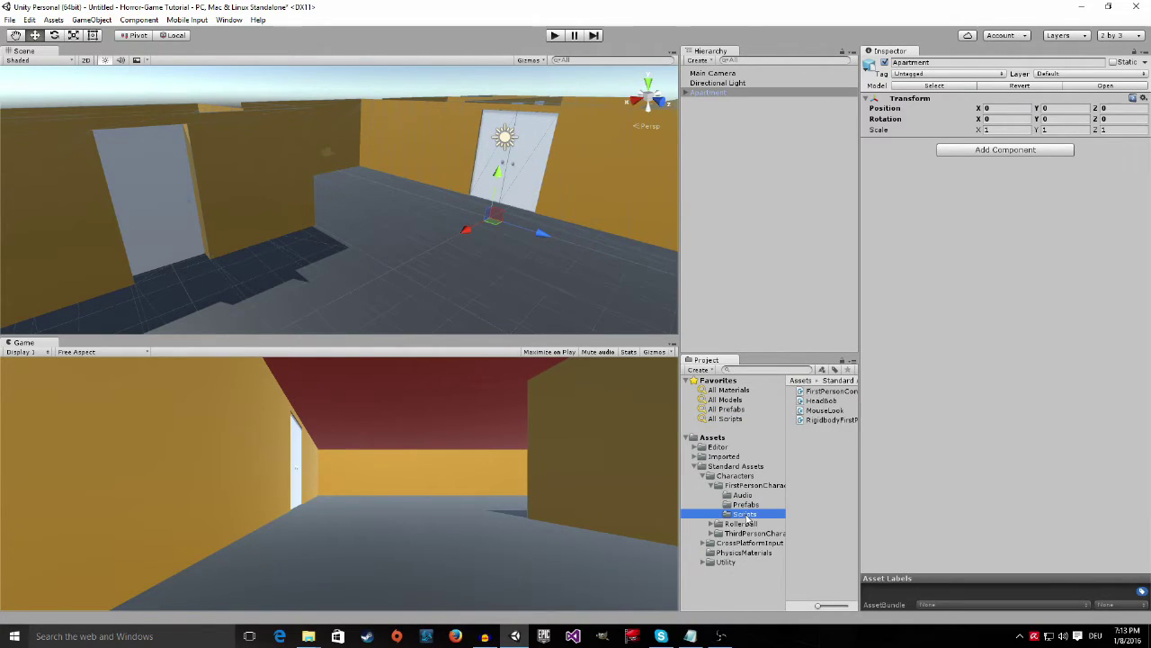
pyautogui.click(747, 506)
pyautogui.moveTo(787, 465); pyautogui.dragTo(762, 468)
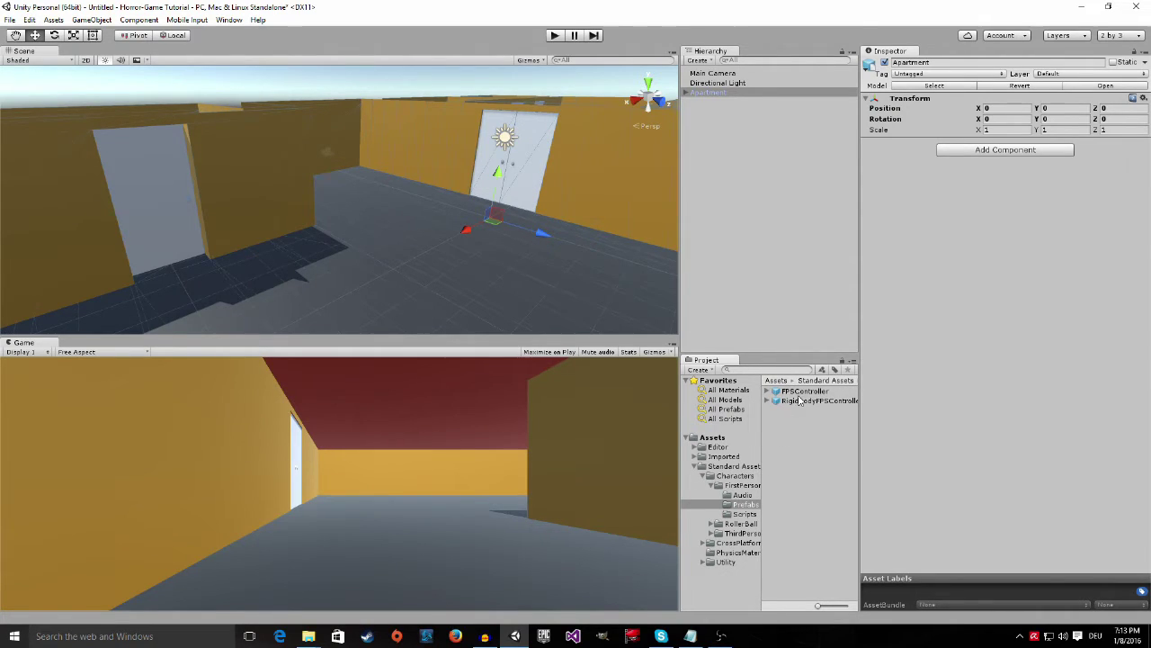
pyautogui.moveTo(804, 395); pyautogui.dragTo(387, 301)
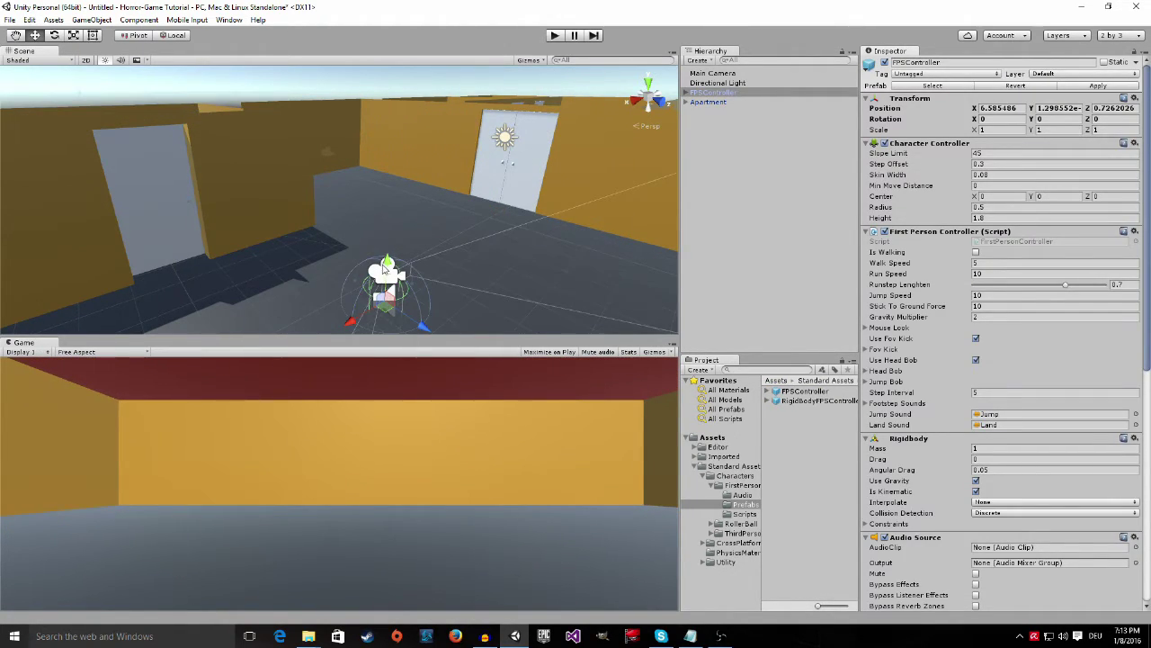
pyautogui.moveTo(388, 263); pyautogui.dragTo(384, 225)
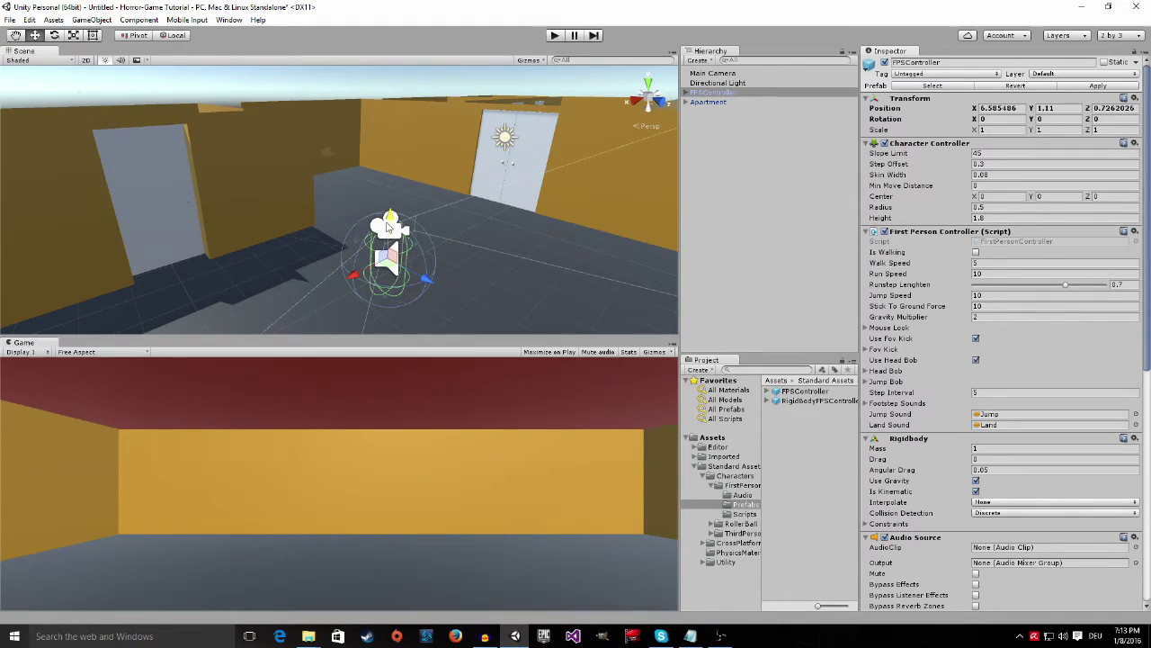
# Compare the Main Camera with the FPSController's FirstPersonCharacter camera and delete the Main Camera from the scene
pyautogui.click(710, 75)
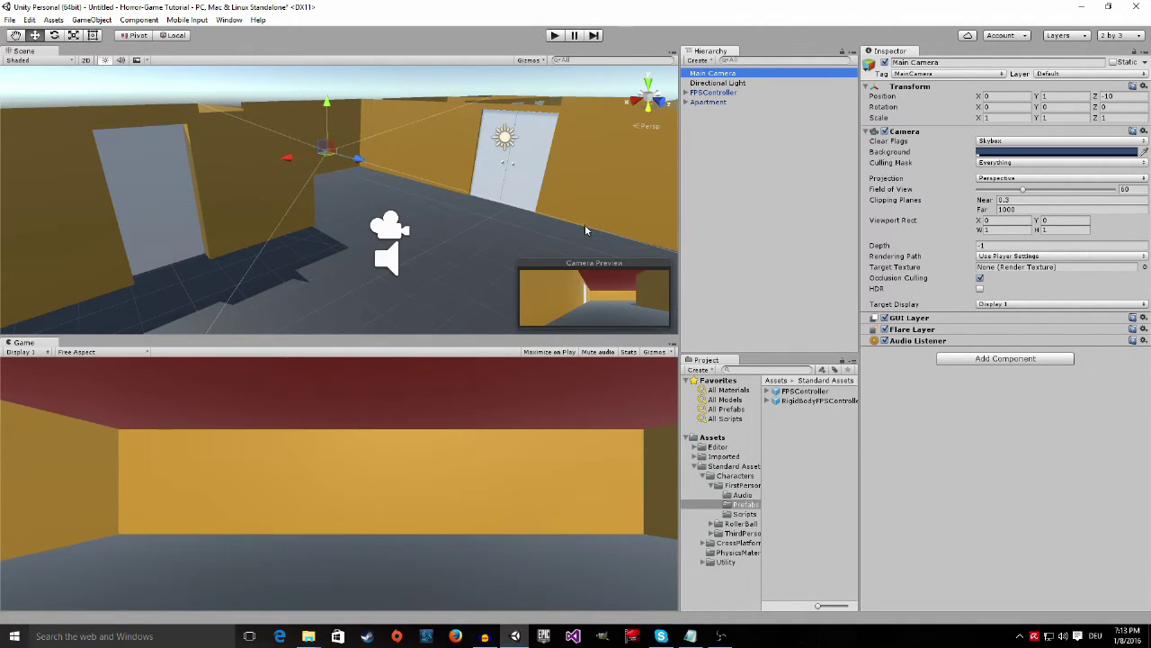
pyautogui.click(687, 93)
pyautogui.click(720, 103)
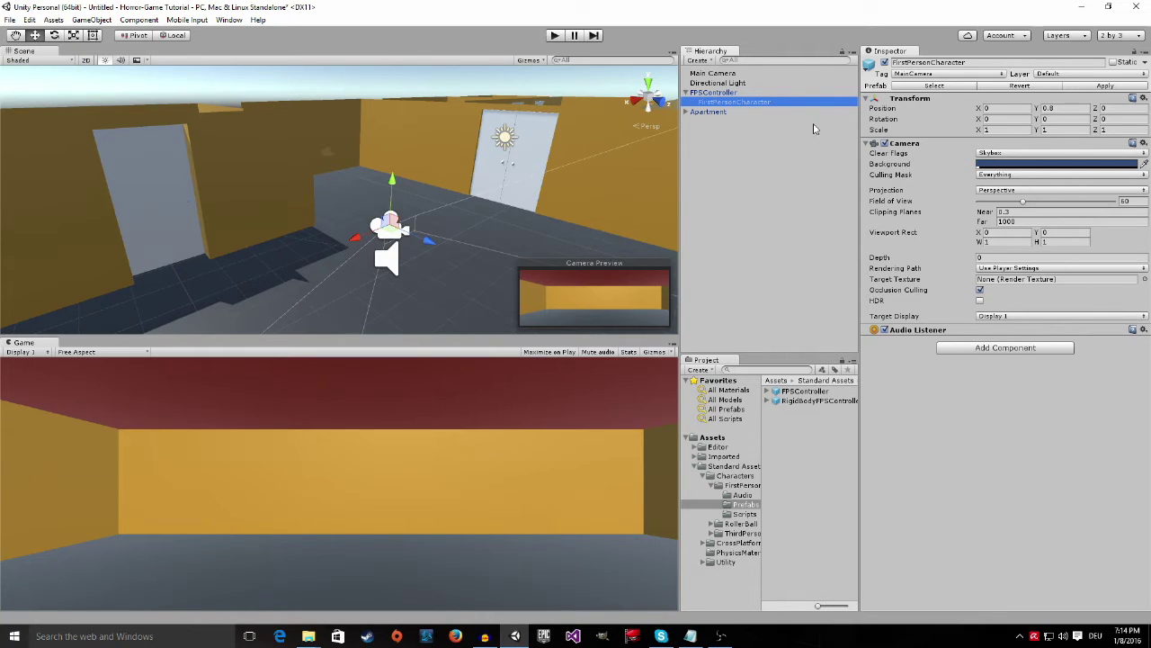
pyautogui.click(701, 75)
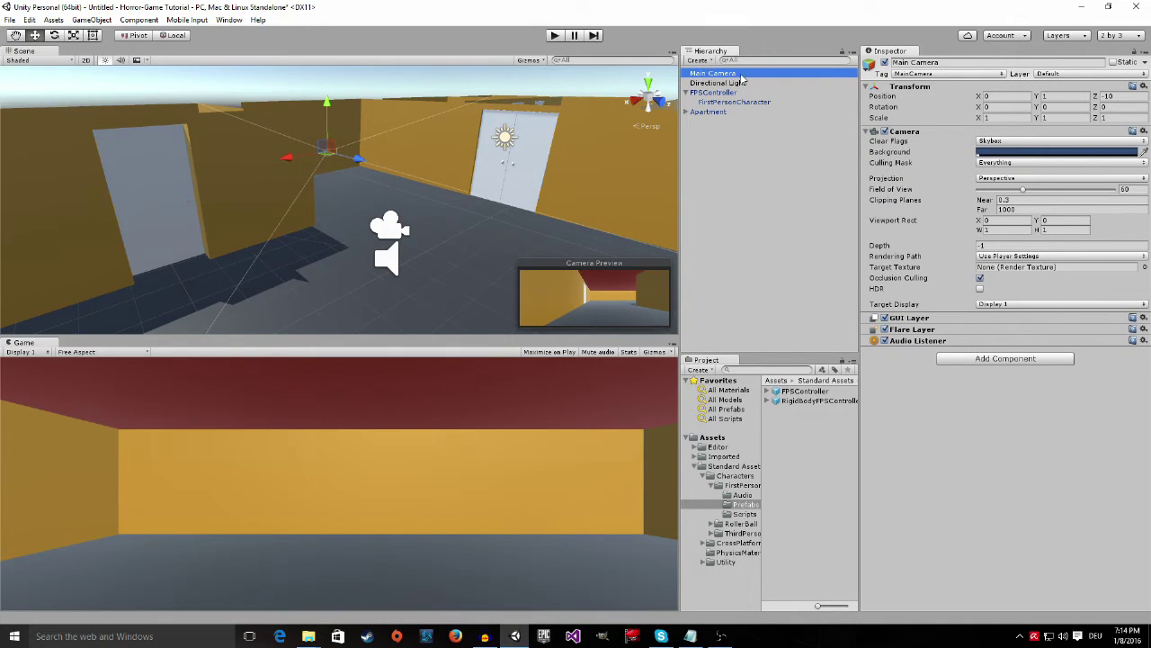
pyautogui.rightClick(720, 77)
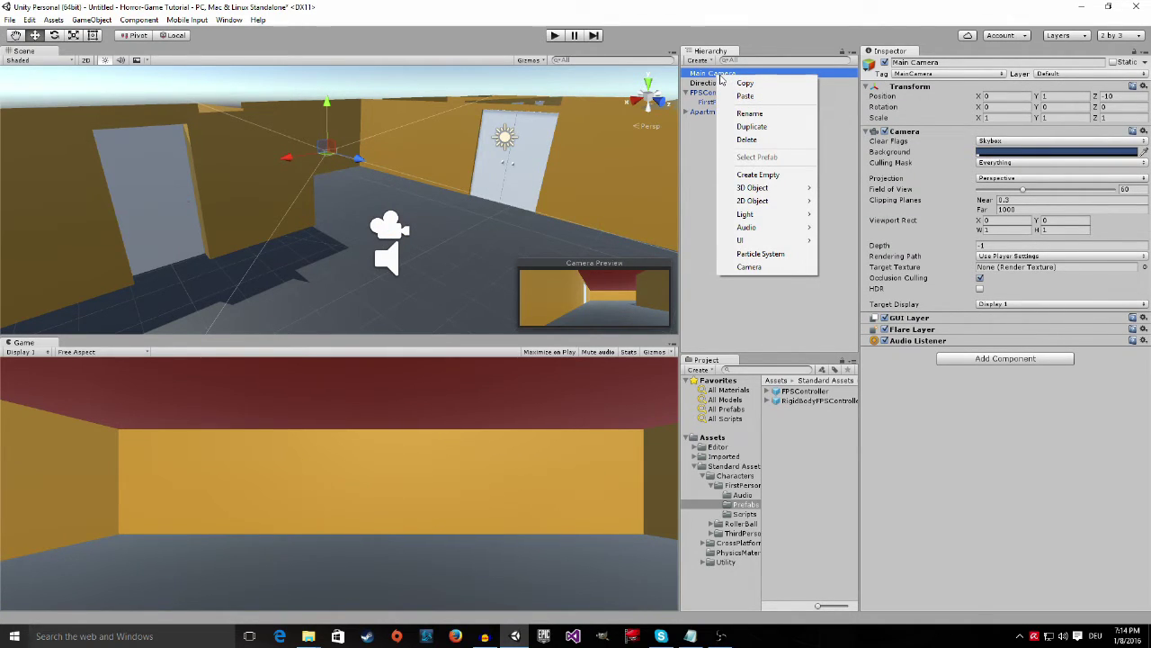
pyautogui.click(745, 141)
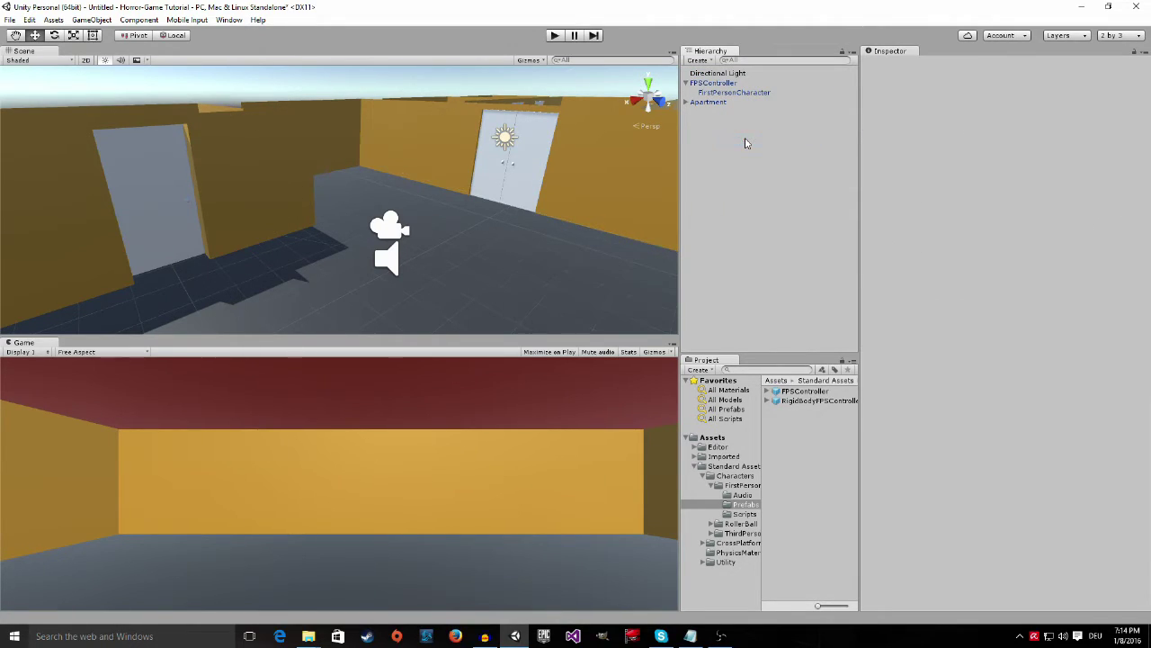
pyautogui.click(687, 83)
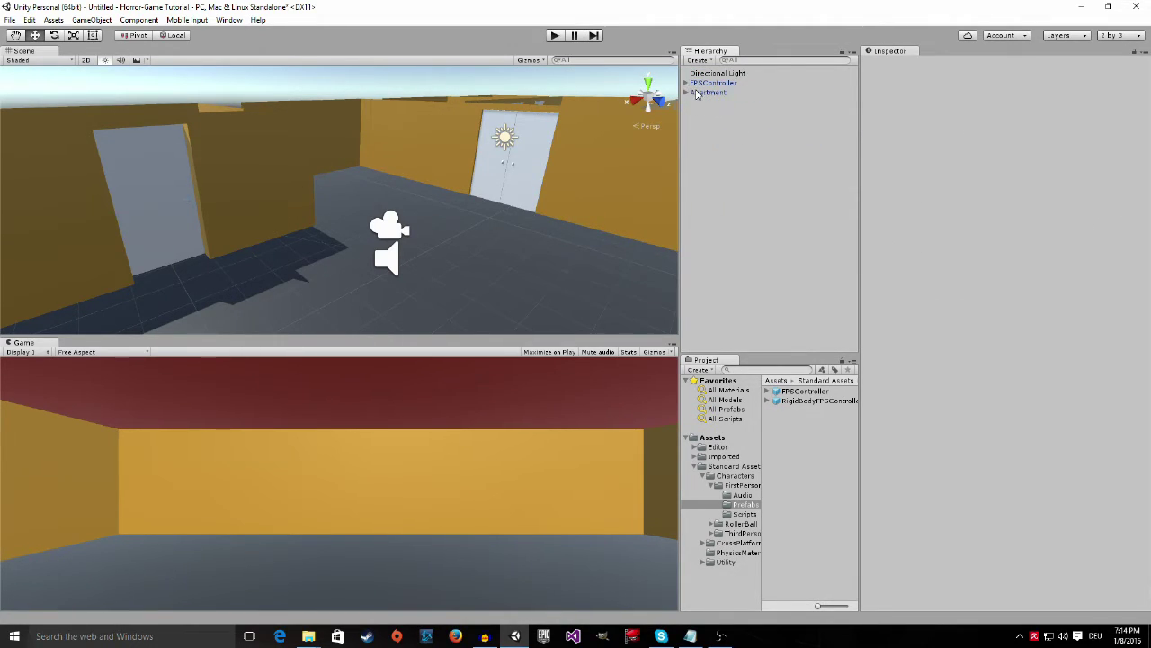
# Play-test the scene by walking the first-person controller around the apartment and up to its doors, and exit play mode
pyautogui.click(554, 36)
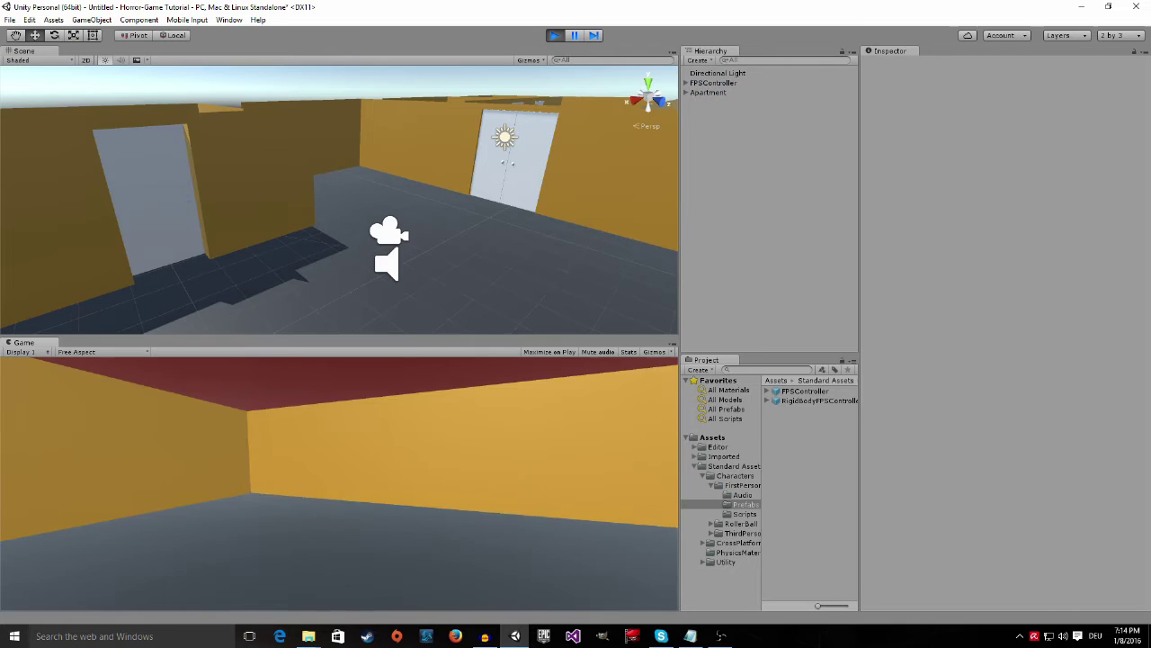
pyautogui.press('w')
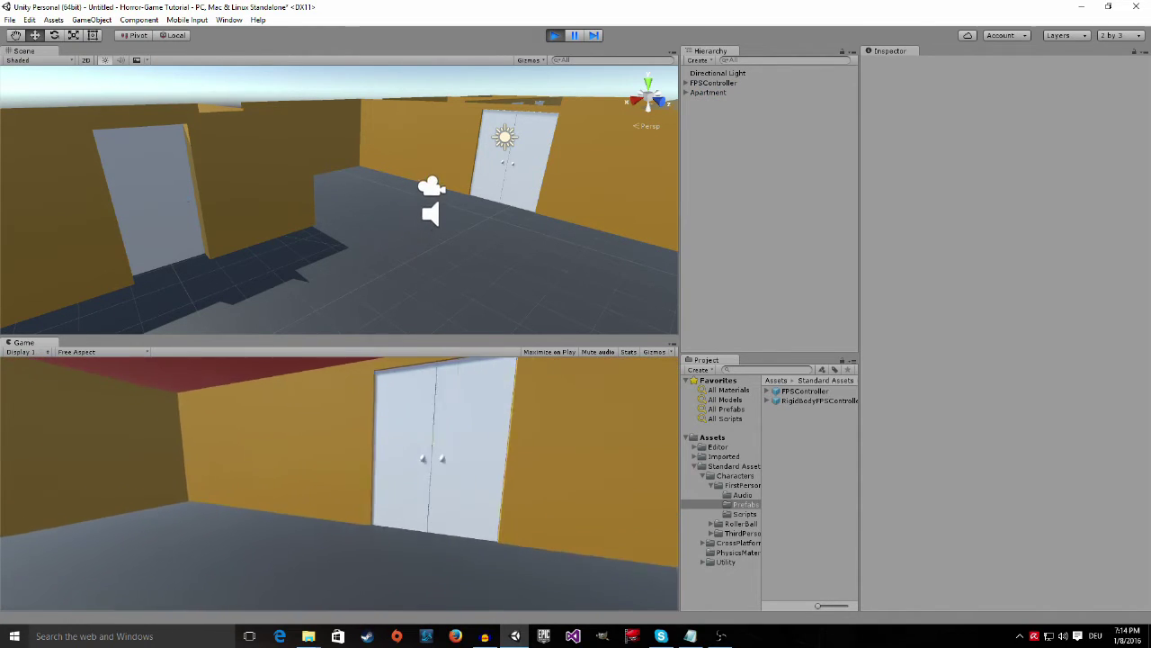
pyautogui.press('s')
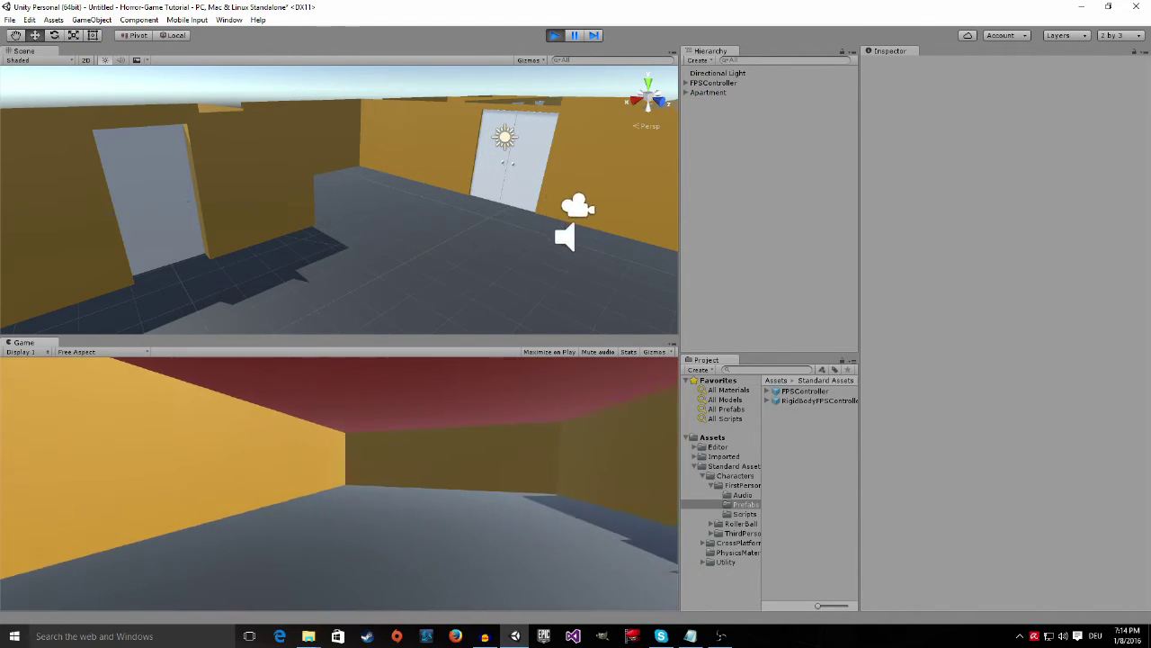
pyautogui.press('w')
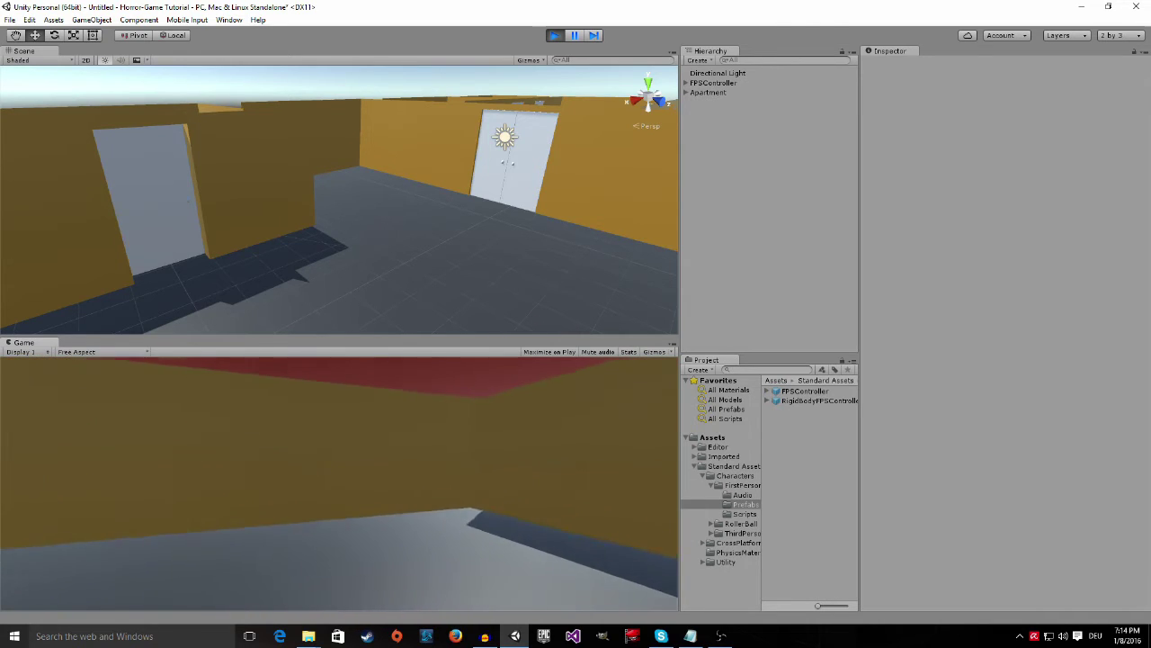
pyautogui.press('s')
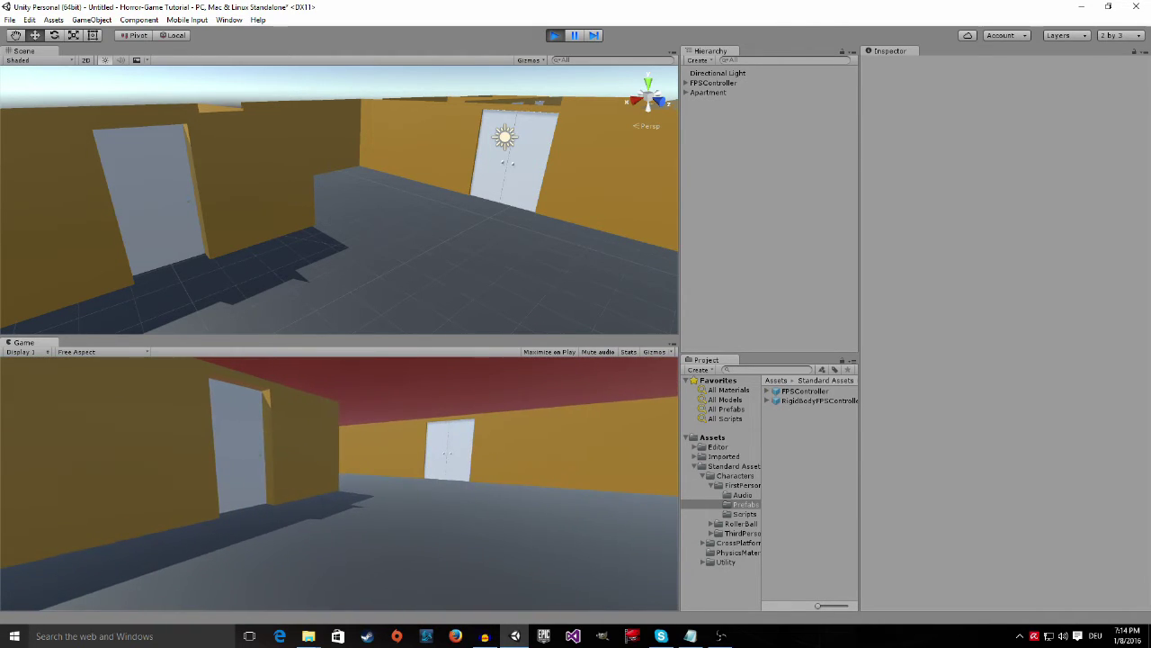
pyautogui.press('w')
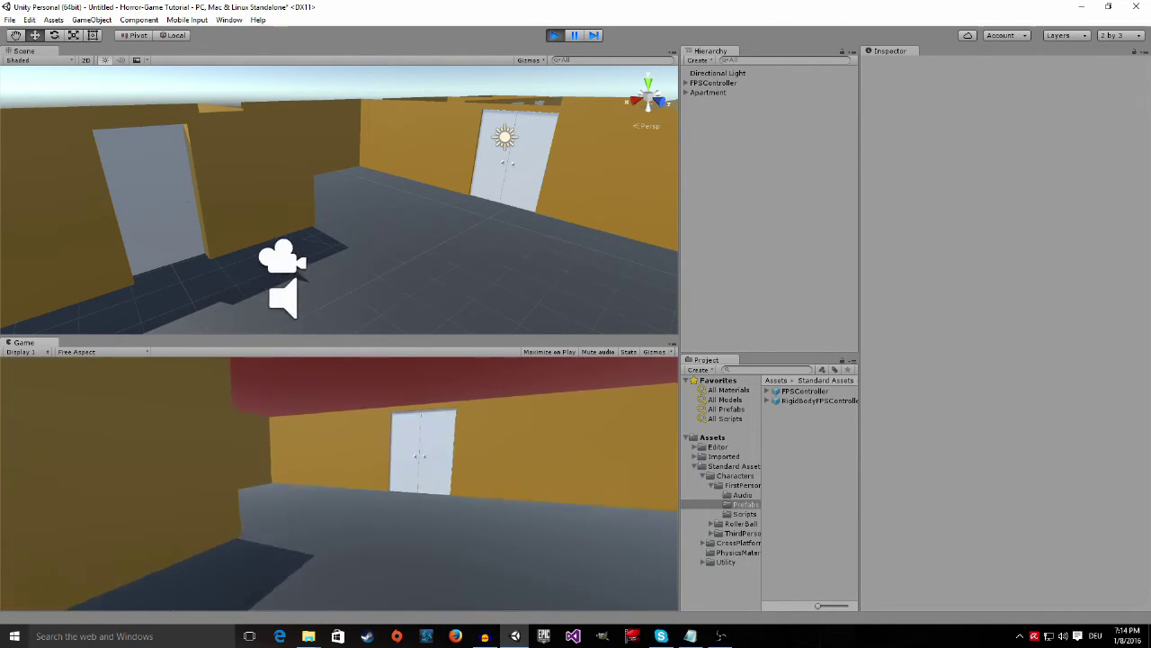
pyautogui.press('w')
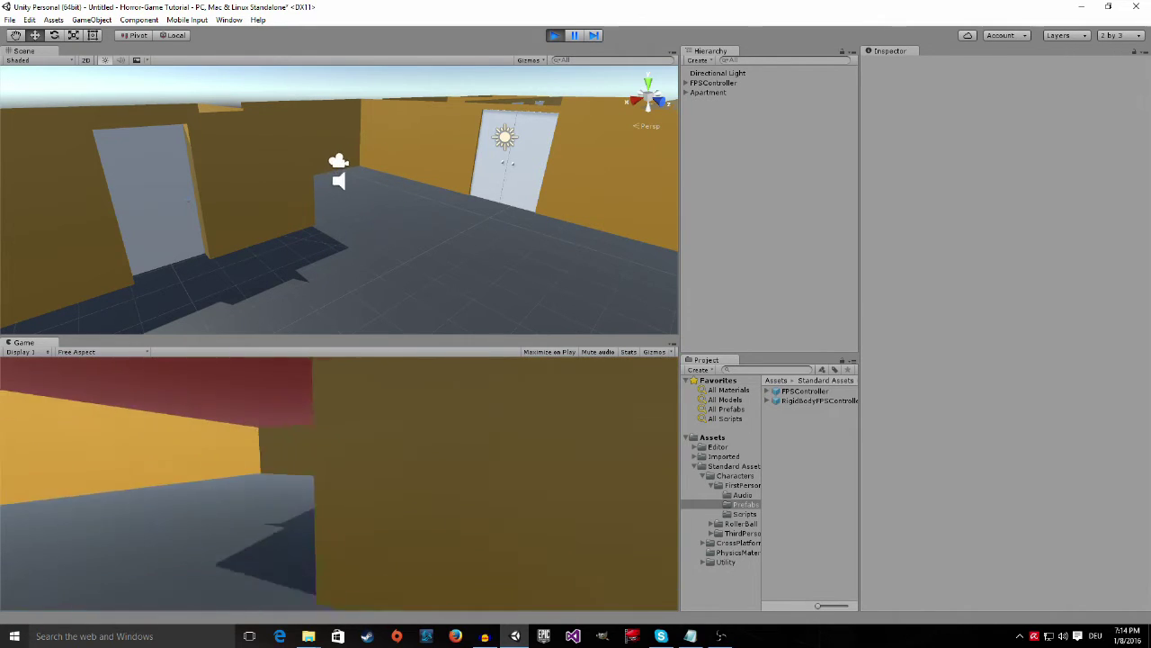
pyautogui.press('w')
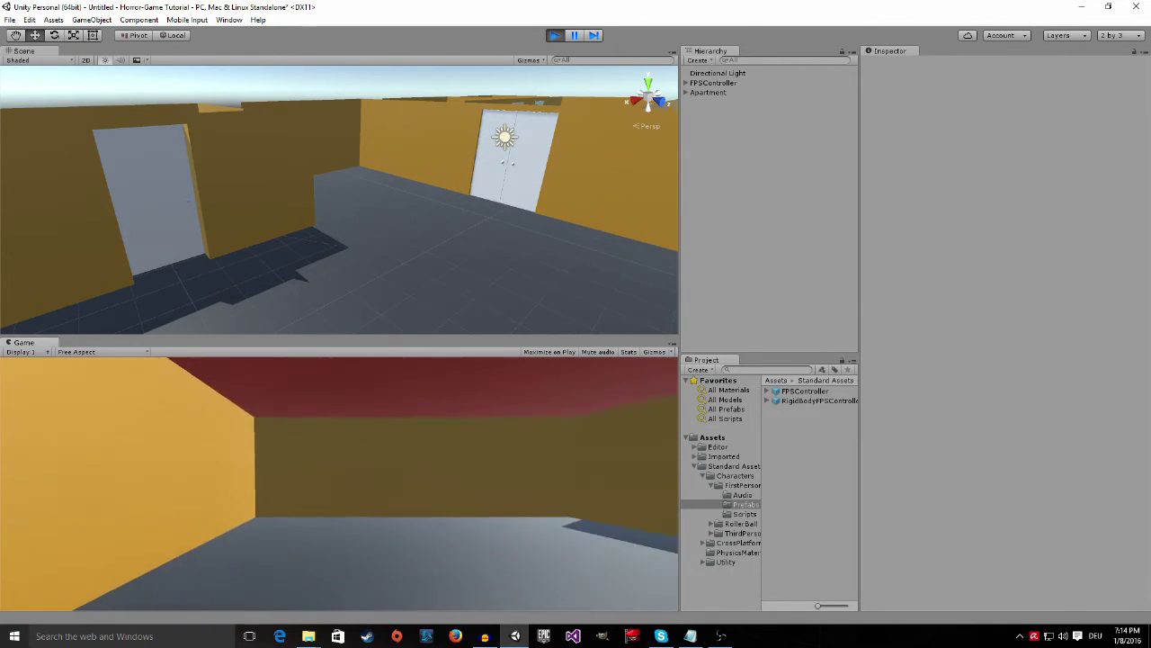
pyautogui.press('w')
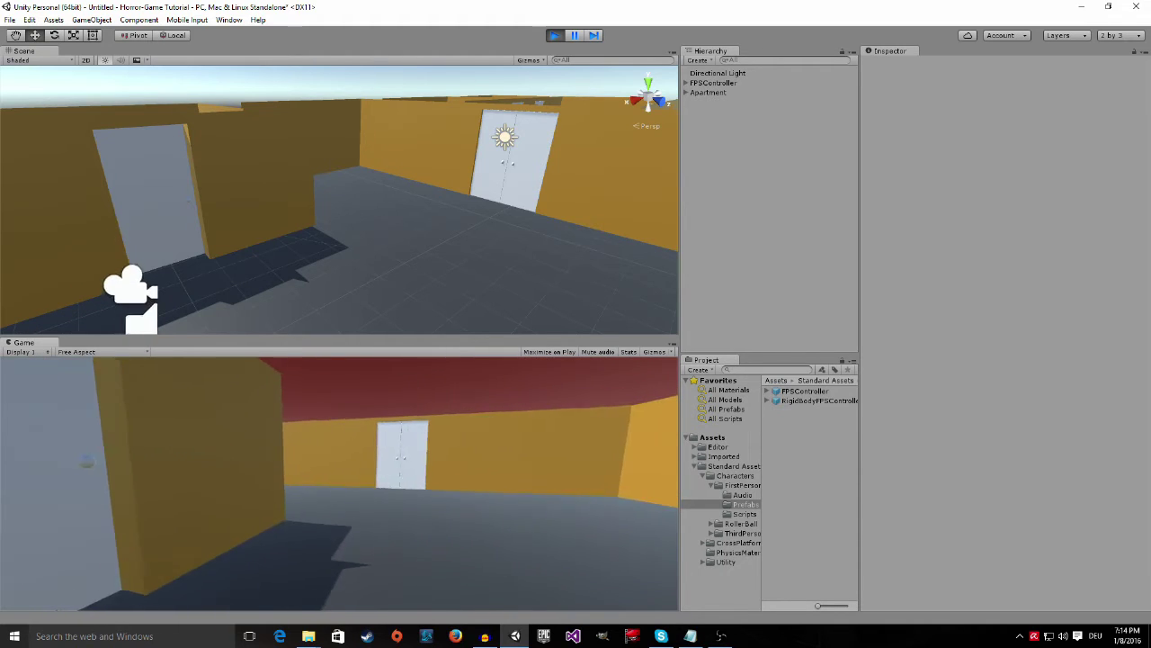
pyautogui.press('w')
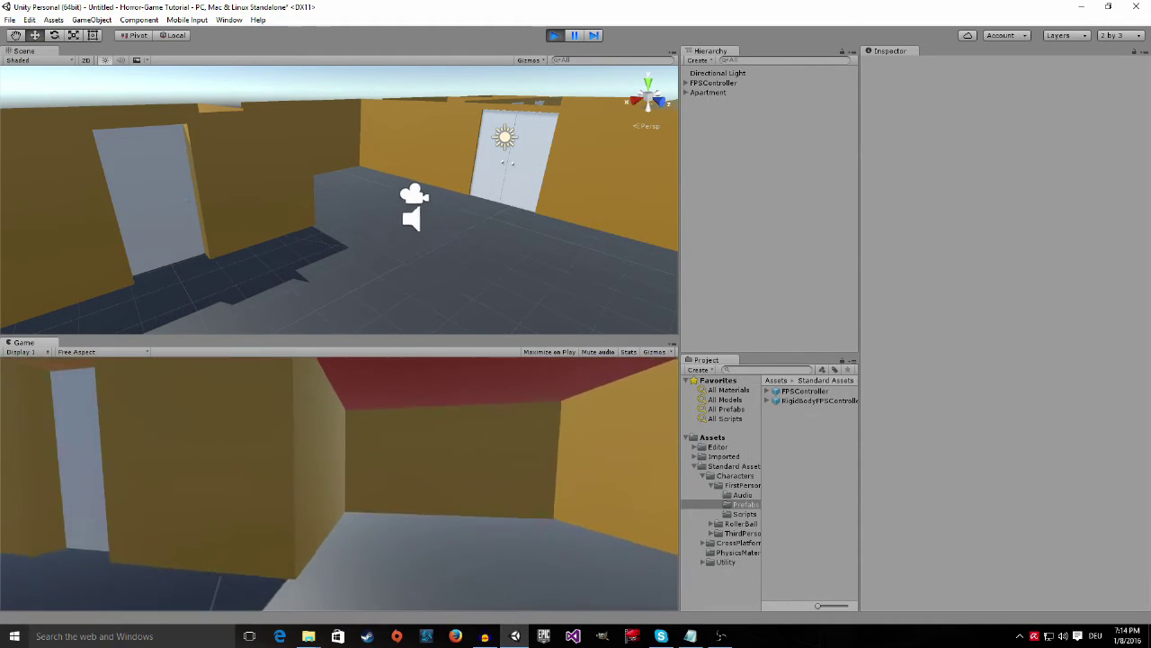
pyautogui.press('w')
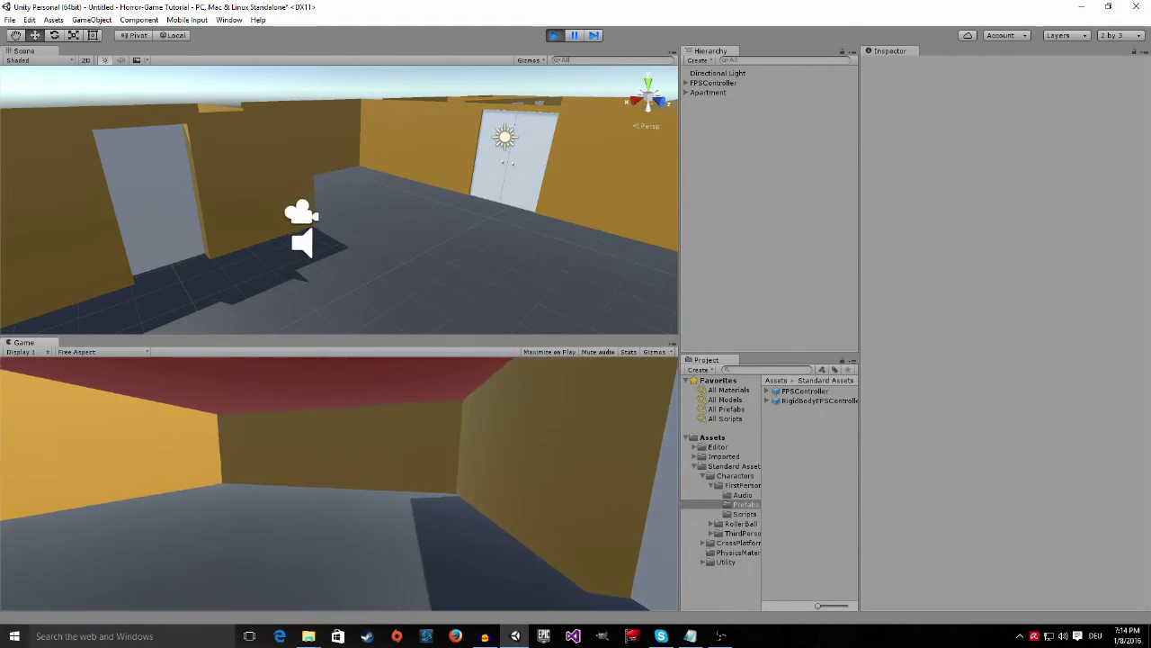
pyautogui.press('w')
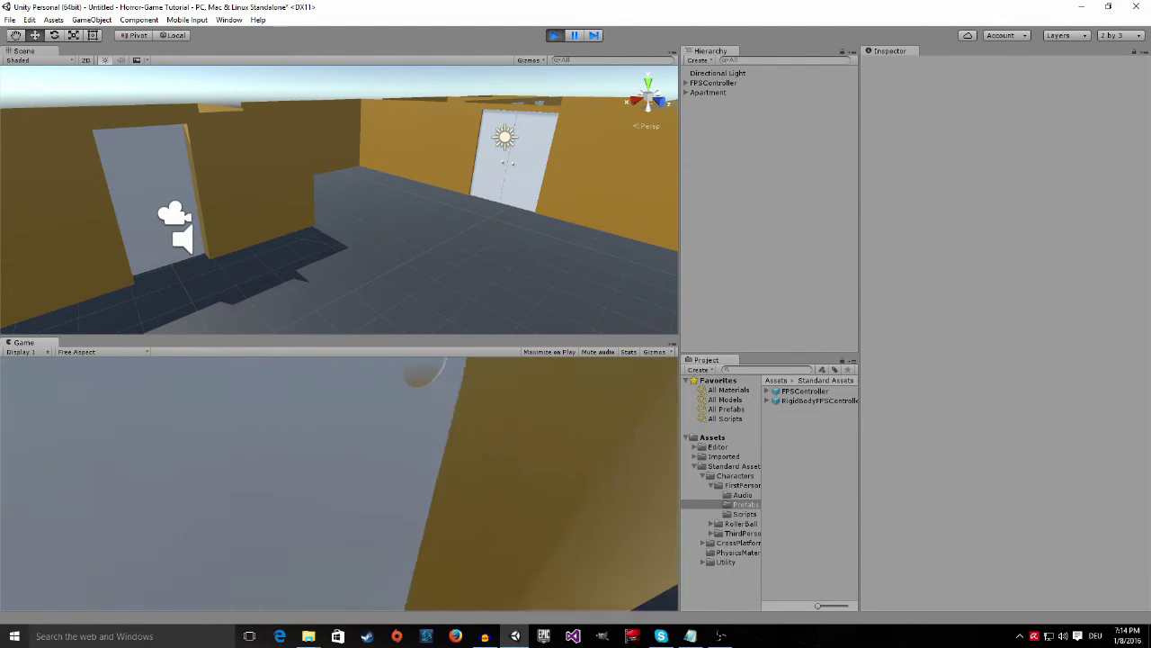
pyautogui.press('w')
pyautogui.press('w')
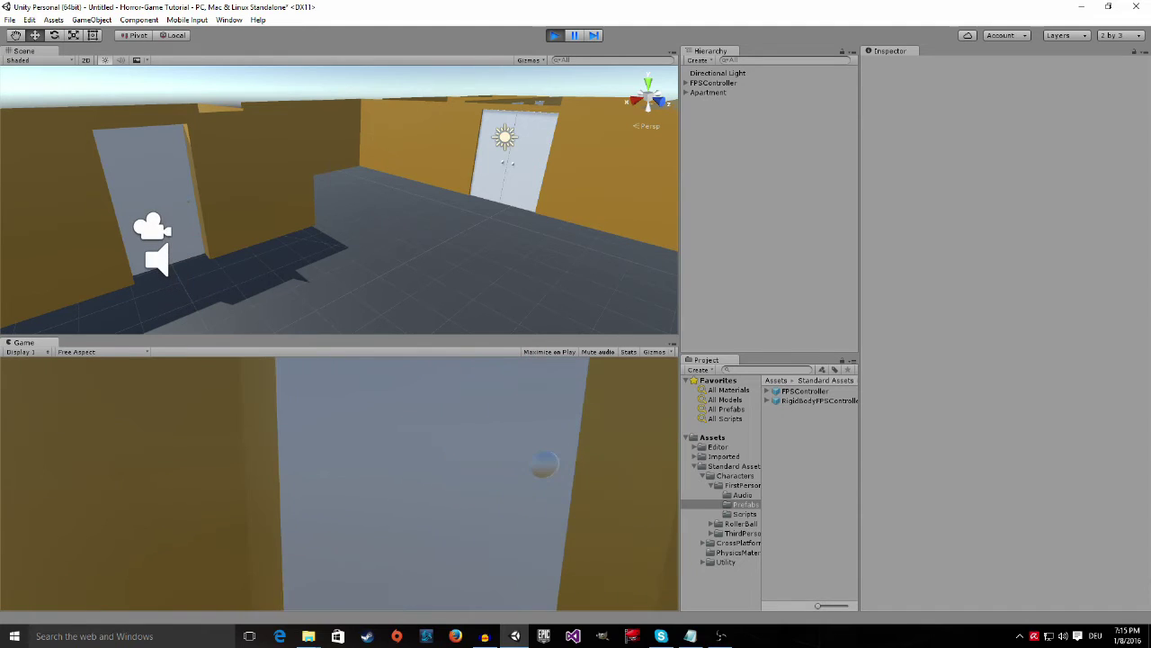
pyautogui.press('s')
pyautogui.press('w')
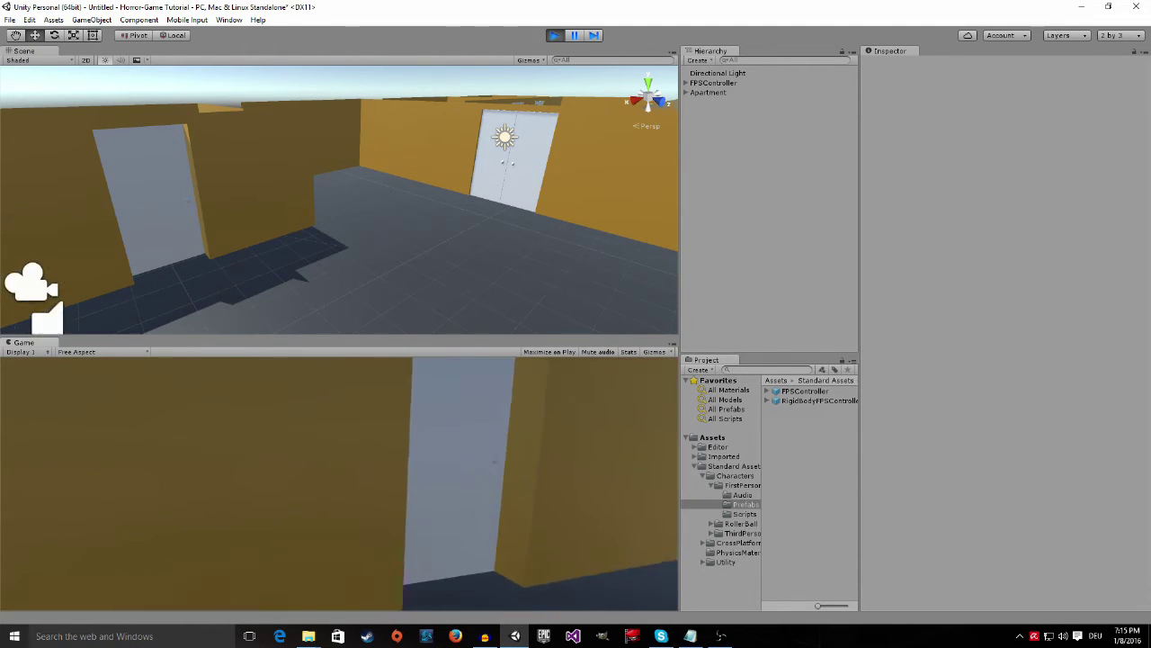
pyautogui.press('w')
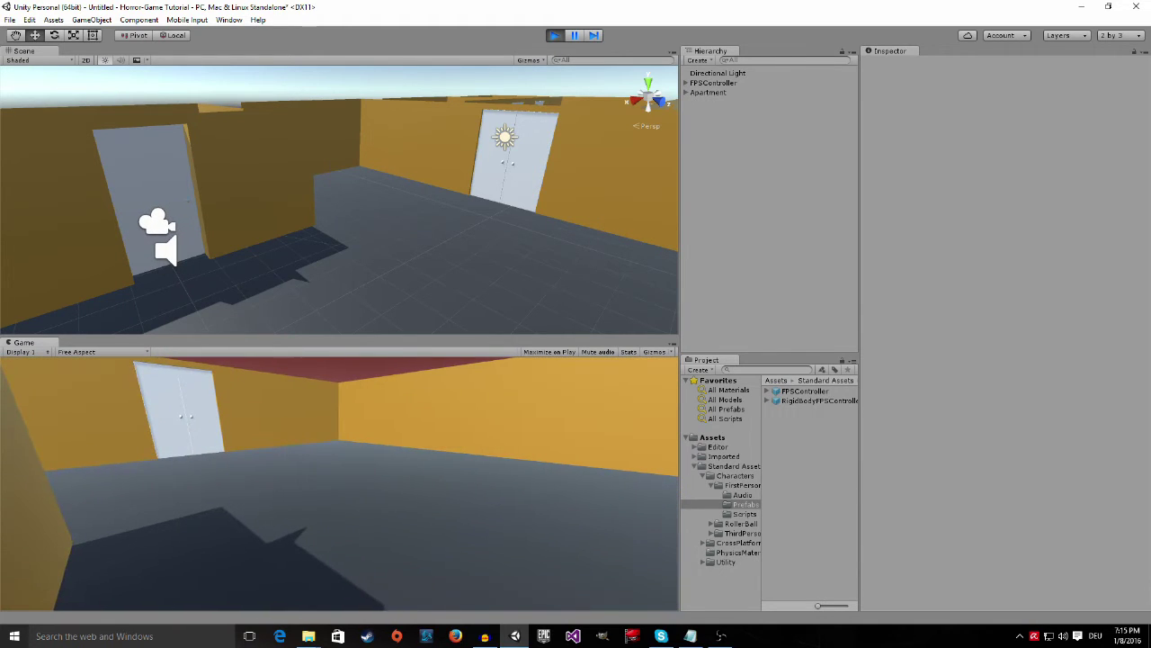
pyautogui.press('w')
pyautogui.press('w')
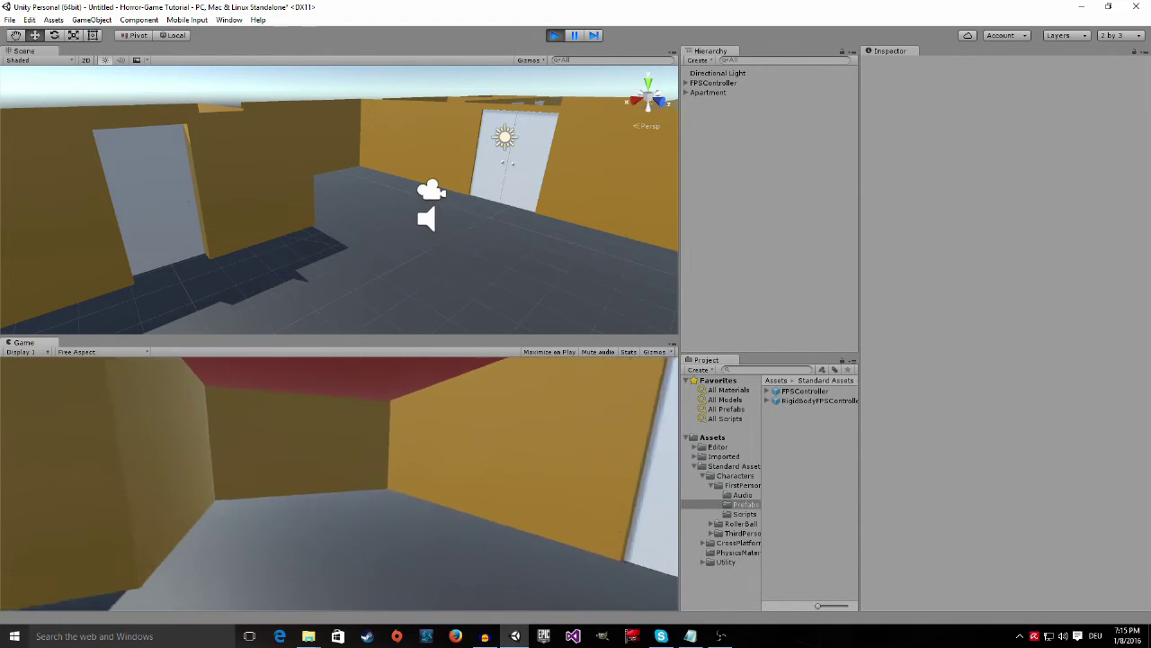
pyautogui.press('w')
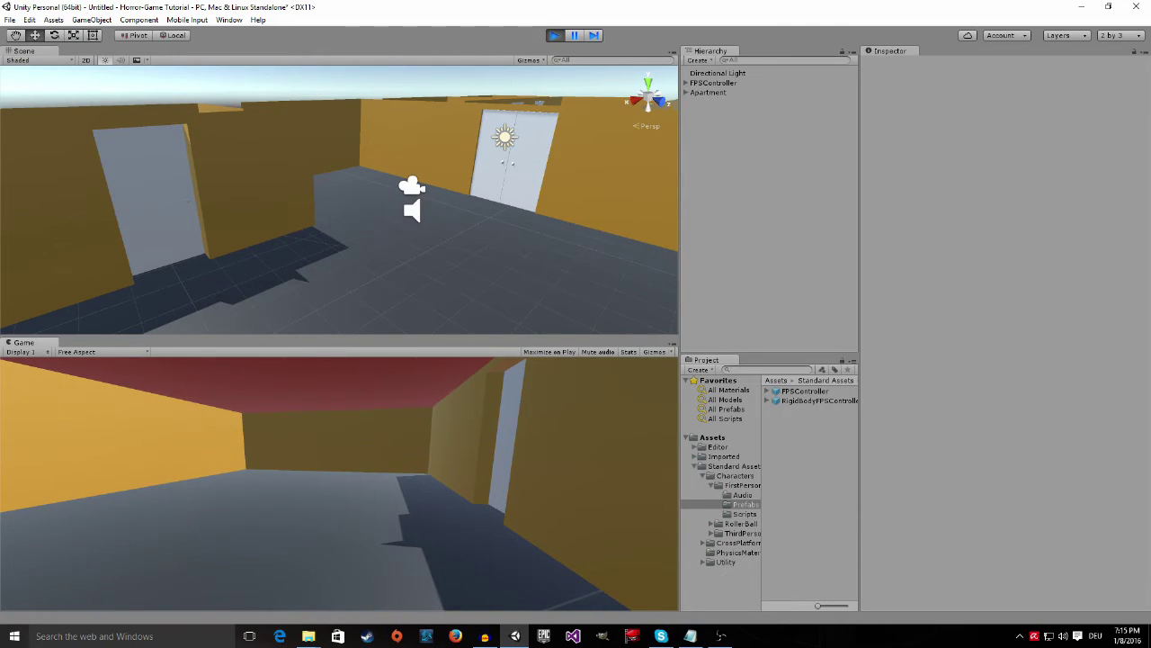
pyautogui.hotkey('ctrl', 'p')
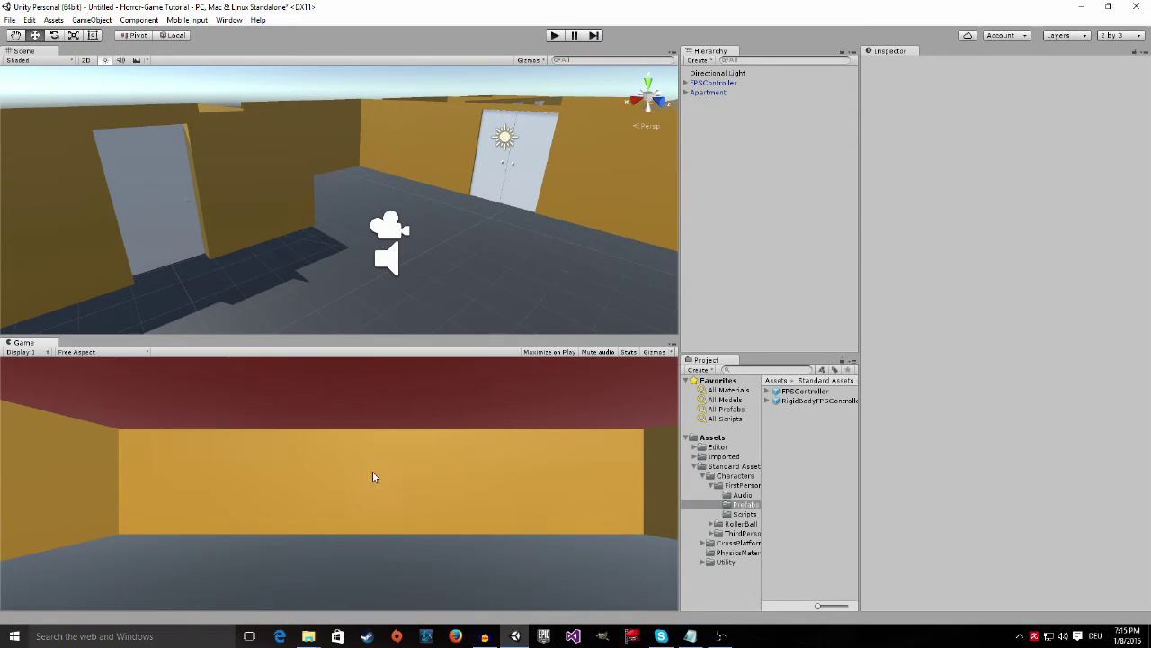
# Rename the FPSController object in the scene to Player
pyautogui.keyDown('alt'); pyautogui.moveTo(396, 255); pyautogui.dragTo(228, 270); pyautogui.keyUp('alt')
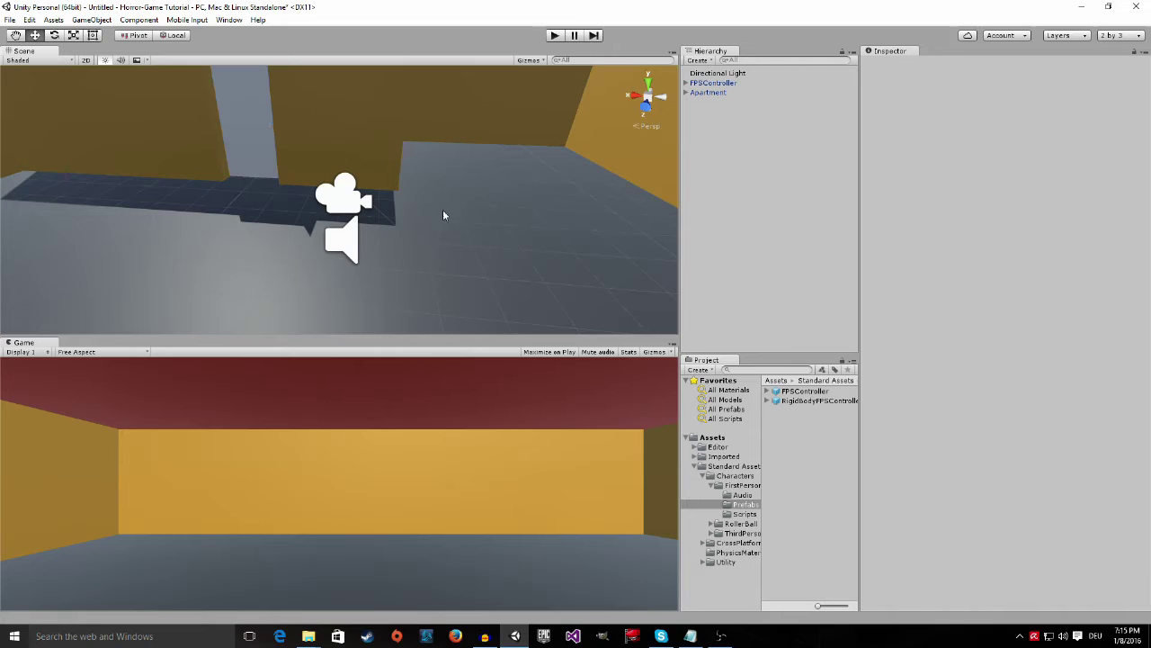
pyautogui.click(710, 83)
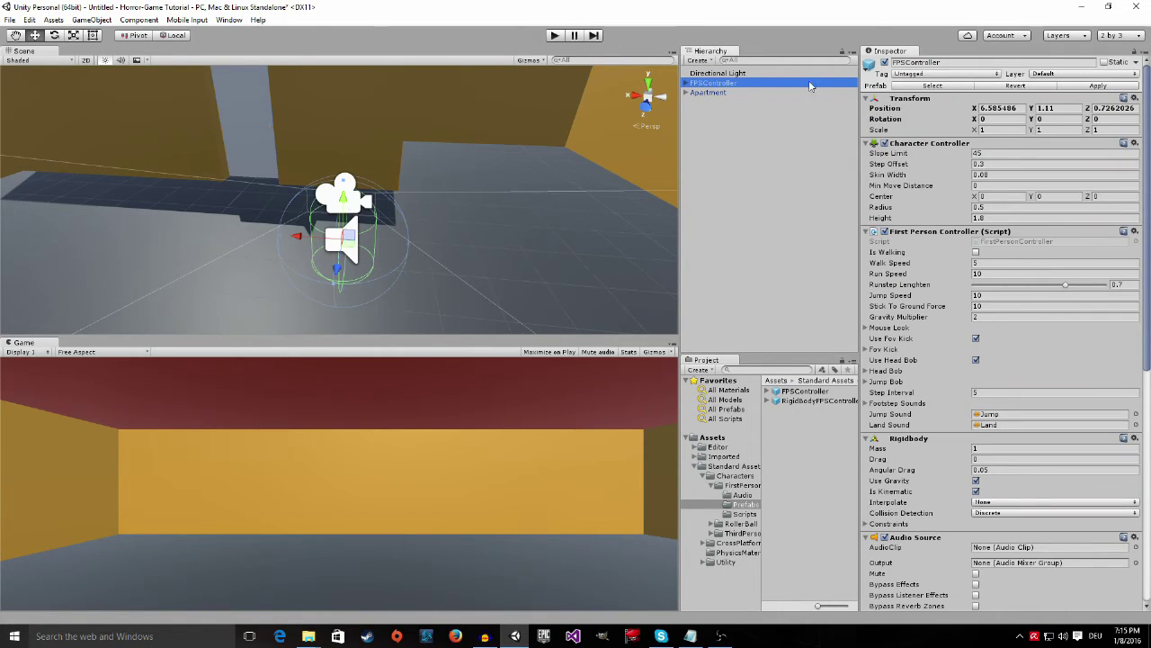
pyautogui.click(961, 63)
pyautogui.write('P')
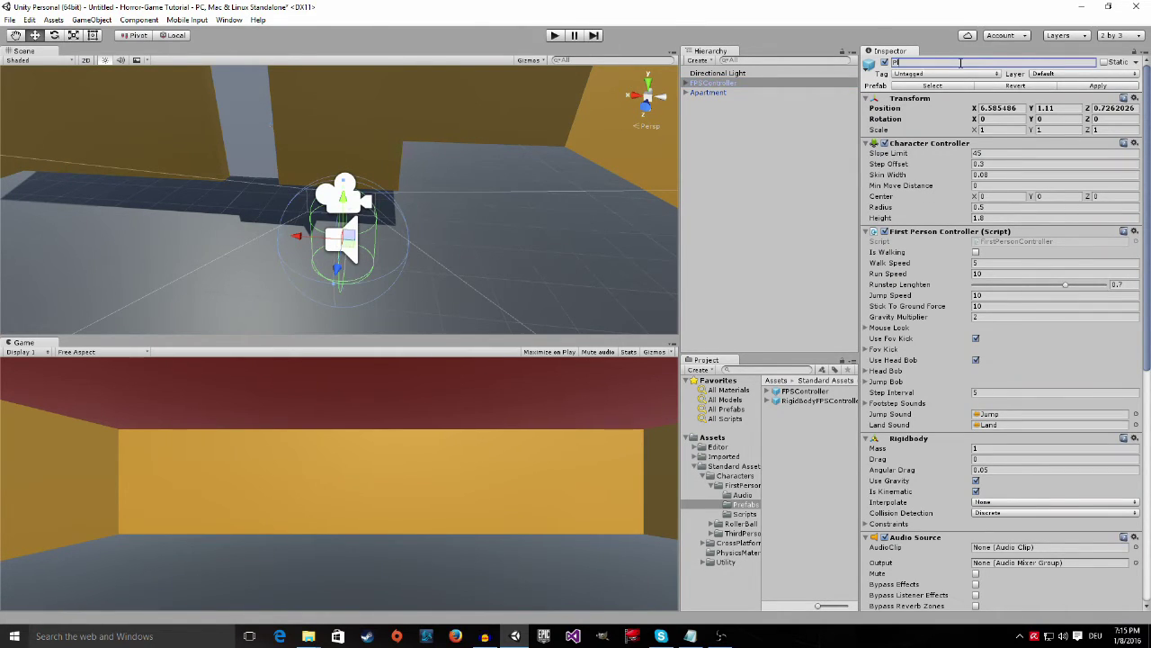
pyautogui.write('layer')
pyautogui.press('Return')
# Set the Player's Y scale to 1.5 and raise it above the floor to about Y 1.364
pyautogui.click(1044, 129)
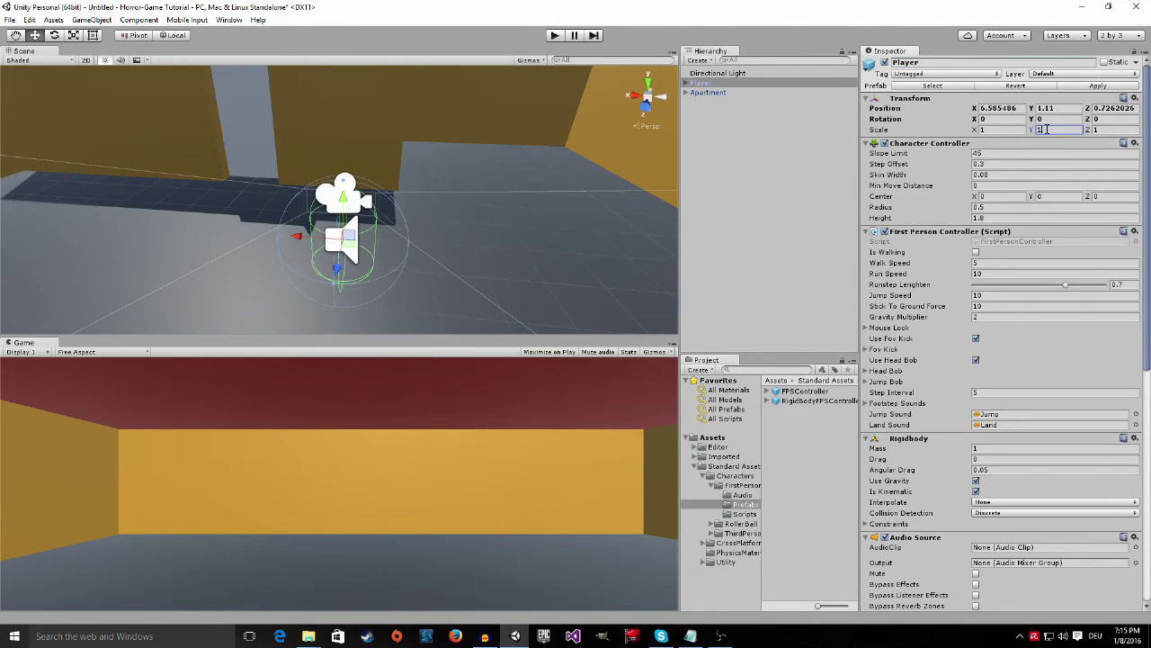
pyautogui.write('1.3')
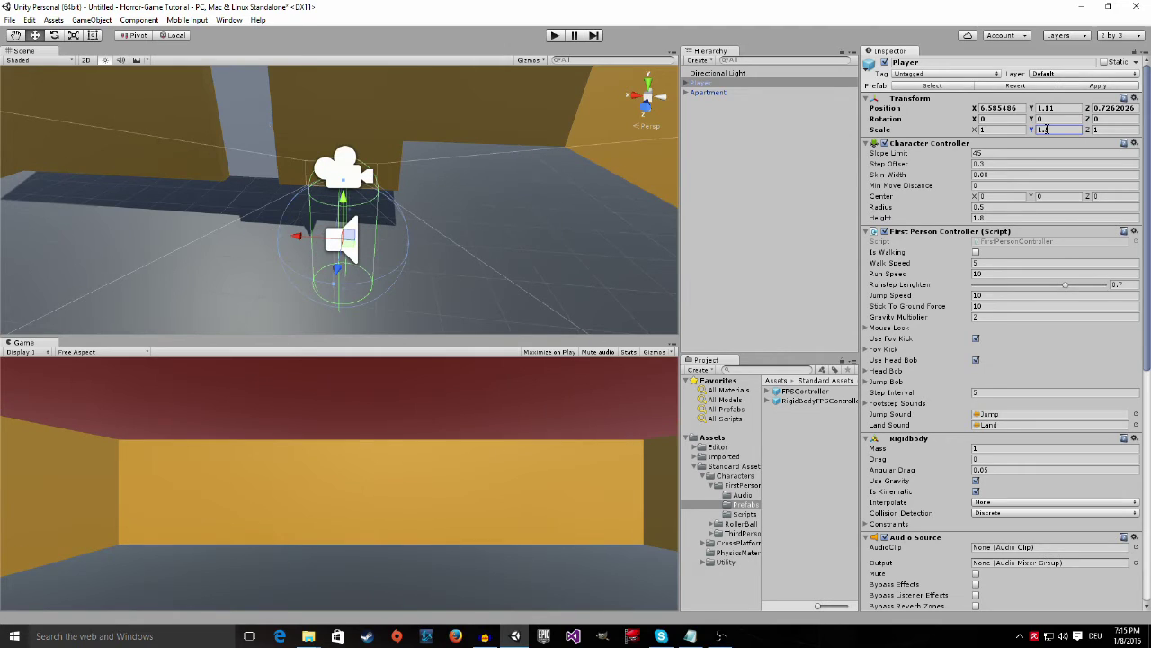
pyautogui.keyDown('alt'); pyautogui.moveTo(466, 234); pyautogui.dragTo(320, 148); pyautogui.keyUp('alt')
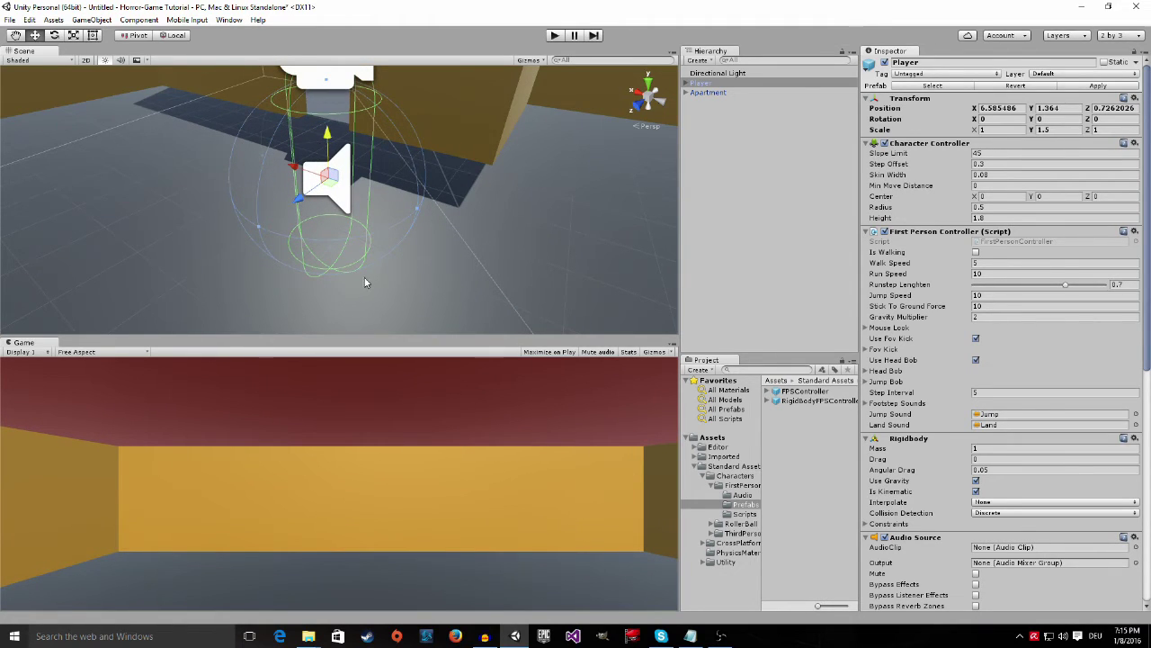
pyautogui.keyDown('alt'); pyautogui.moveTo(365, 283); pyautogui.dragTo(628, 151); pyautogui.keyUp('alt')
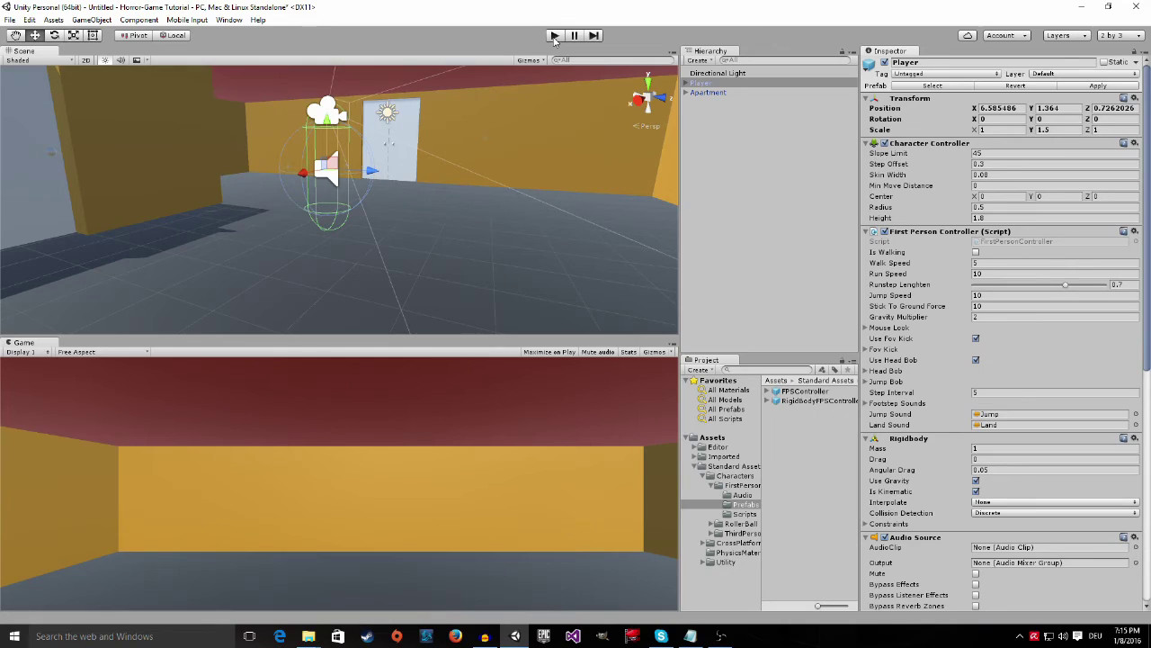
# Turn on Maximize on Play for the Game view and play-test the rescaled Player by walking around the apartment and its doors
pyautogui.click(549, 354)
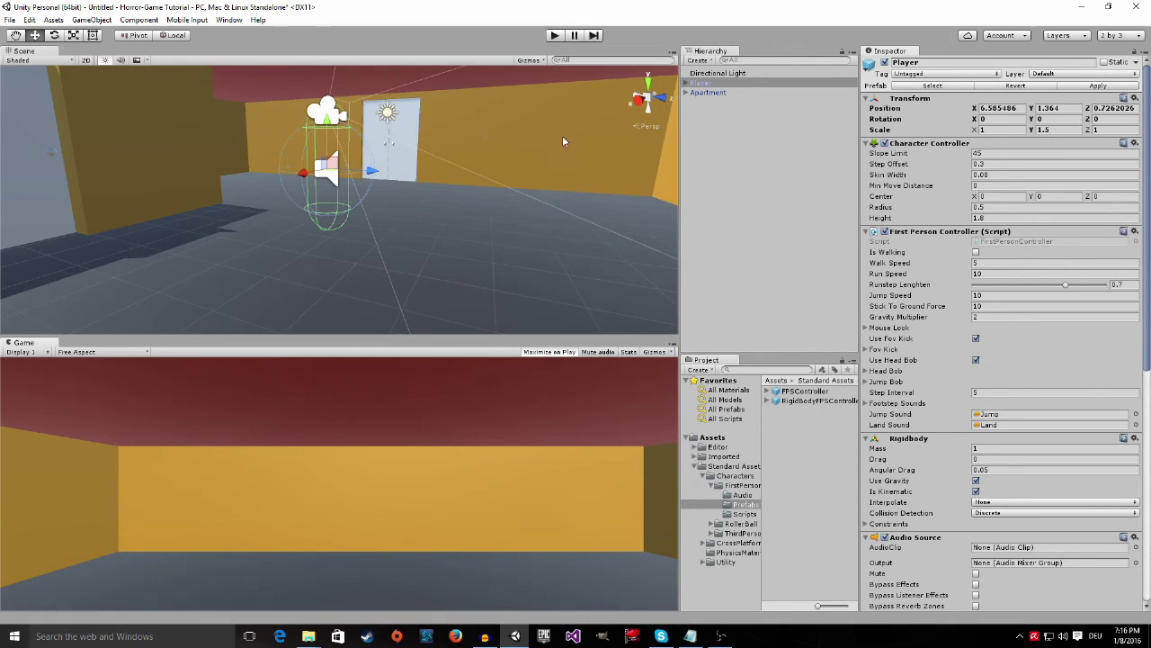
pyautogui.click(553, 36)
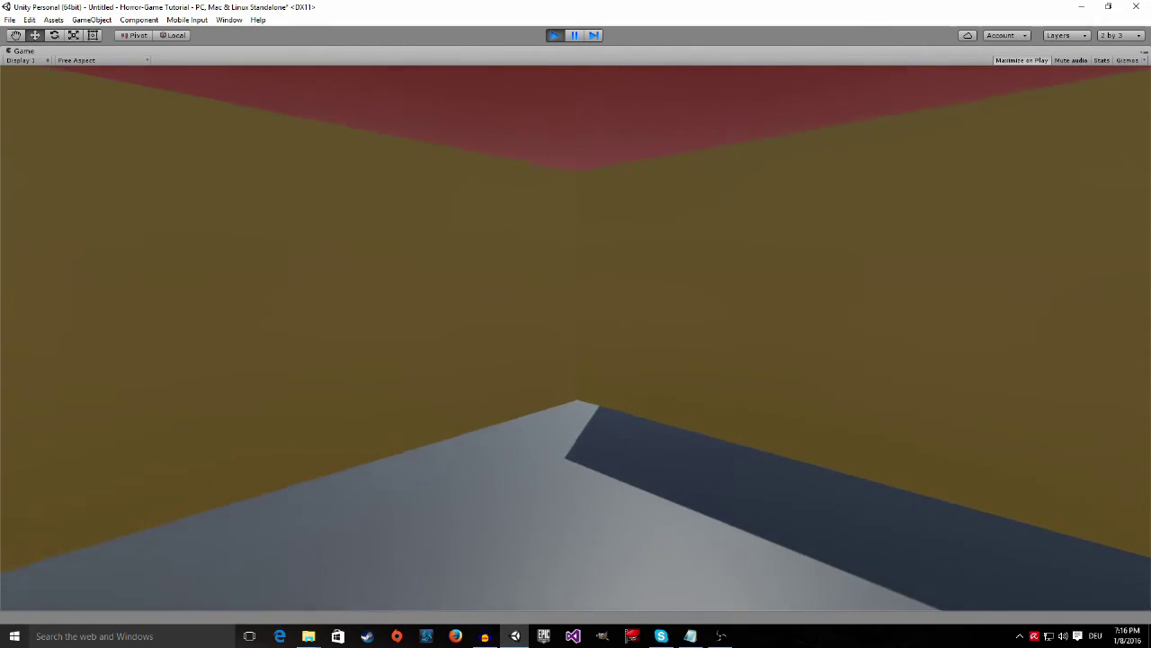
pyautogui.press('w')
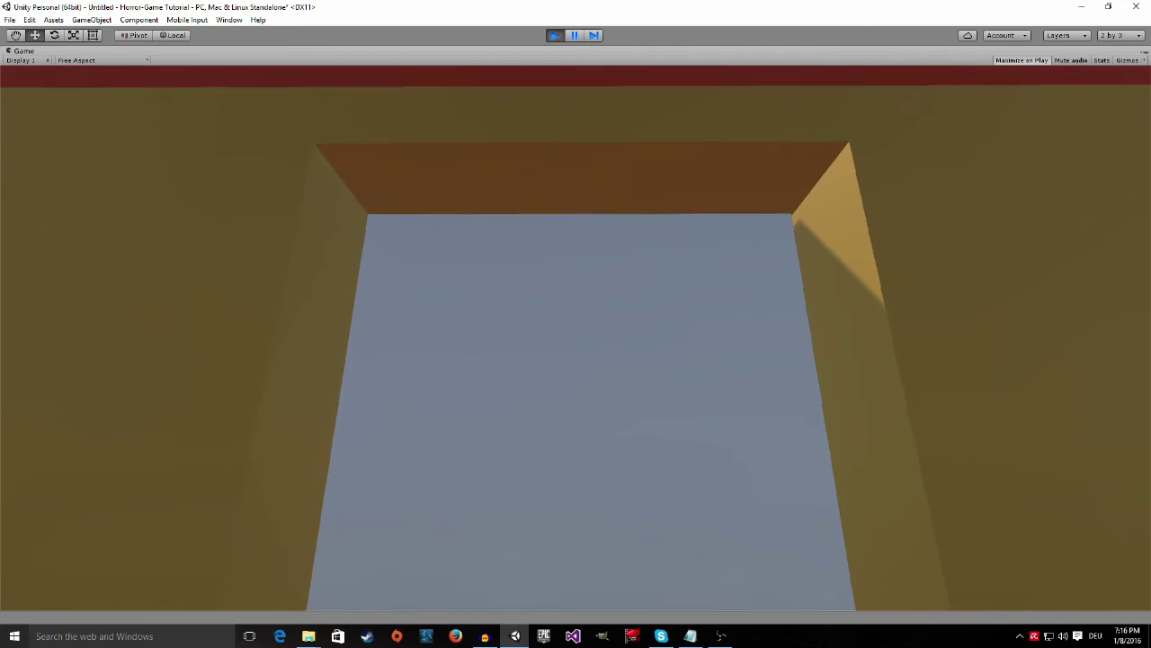
pyautogui.press('w')
pyautogui.press('w')
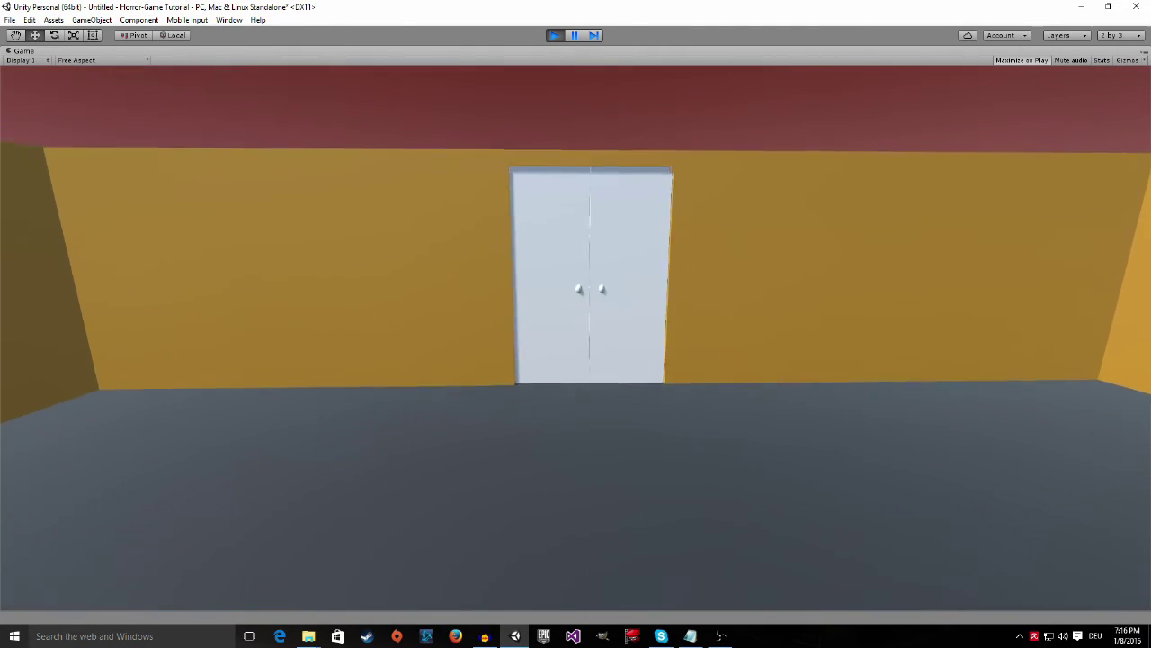
pyautogui.press('w')
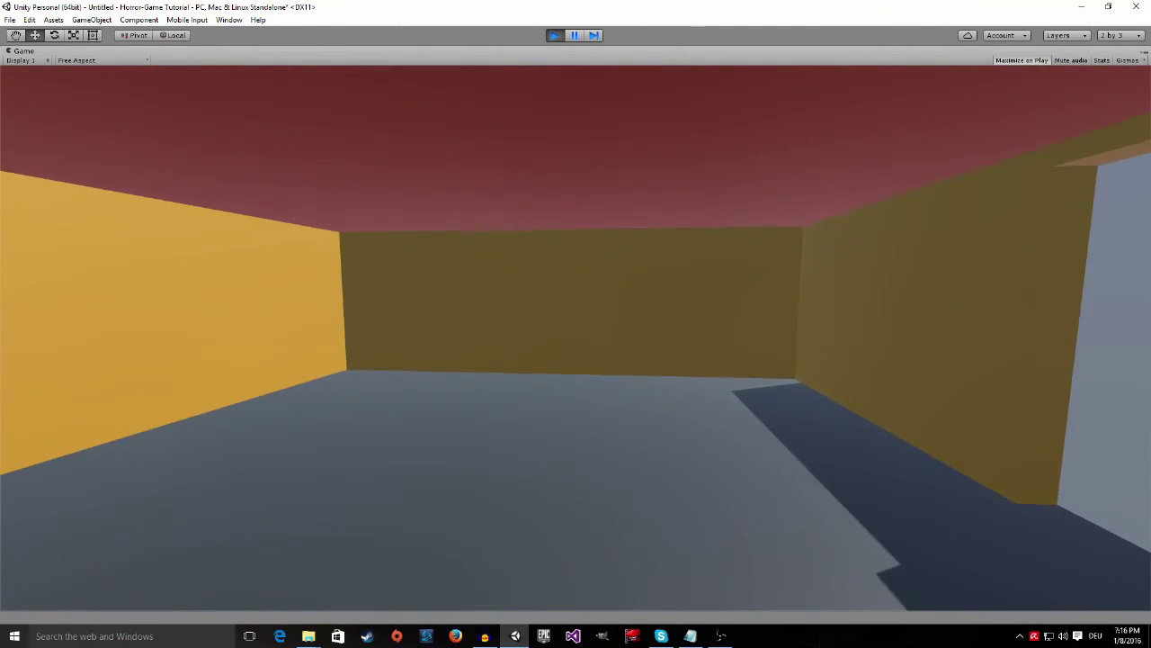
pyautogui.press('a')
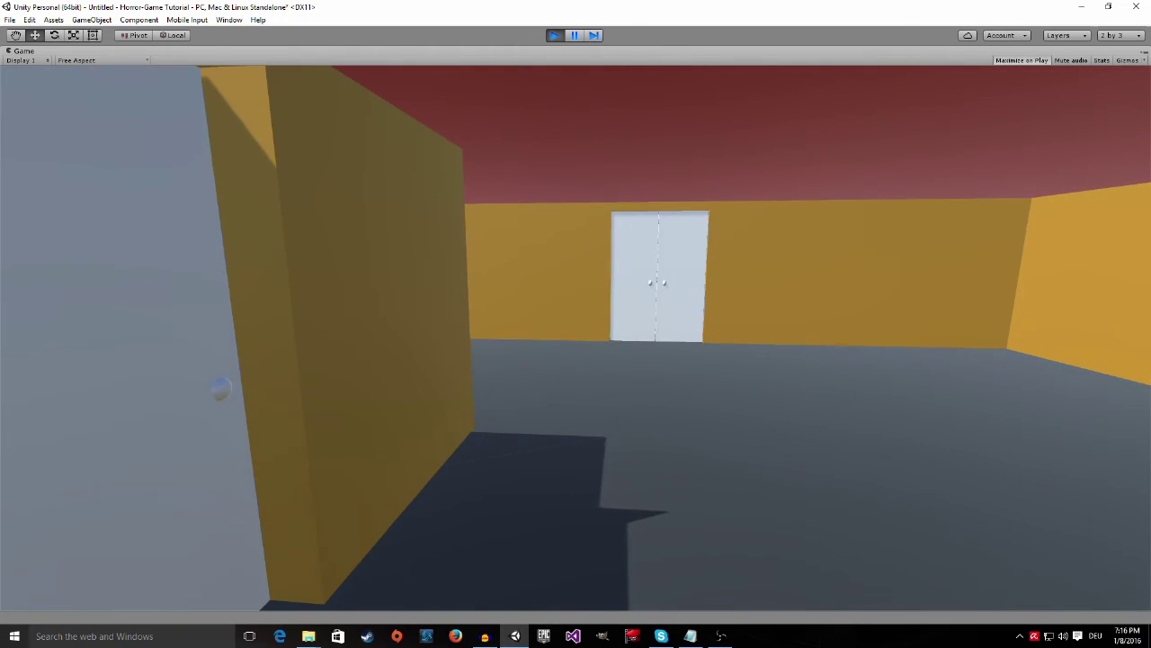
pyautogui.press('d')
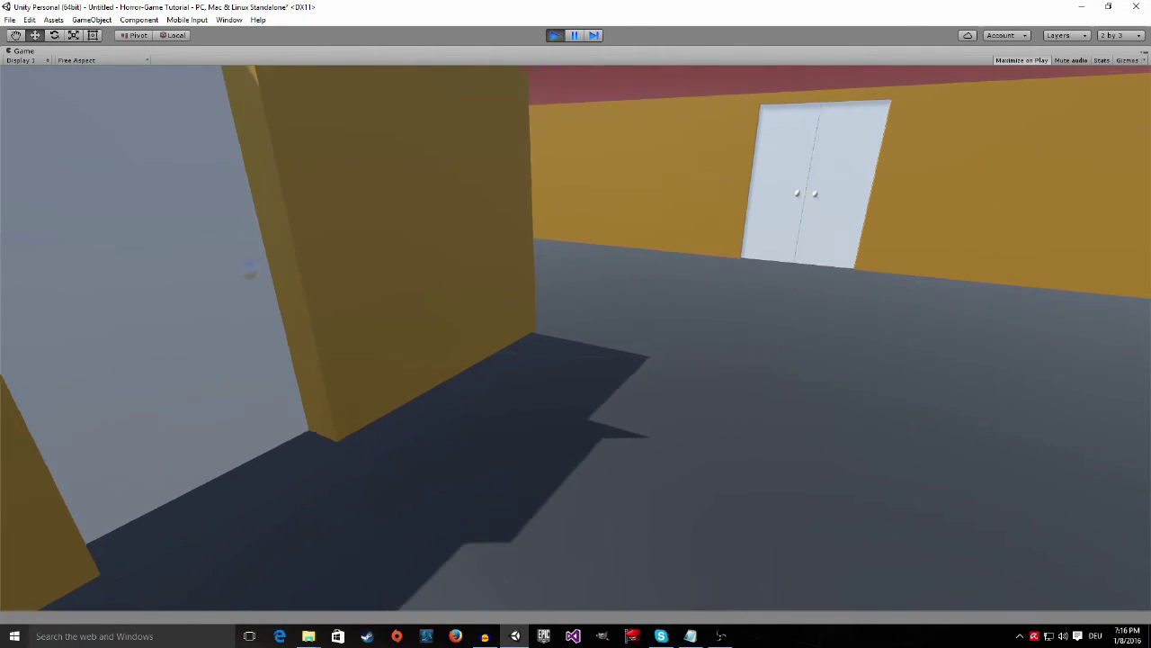
pyautogui.press('w')
pyautogui.press('w')
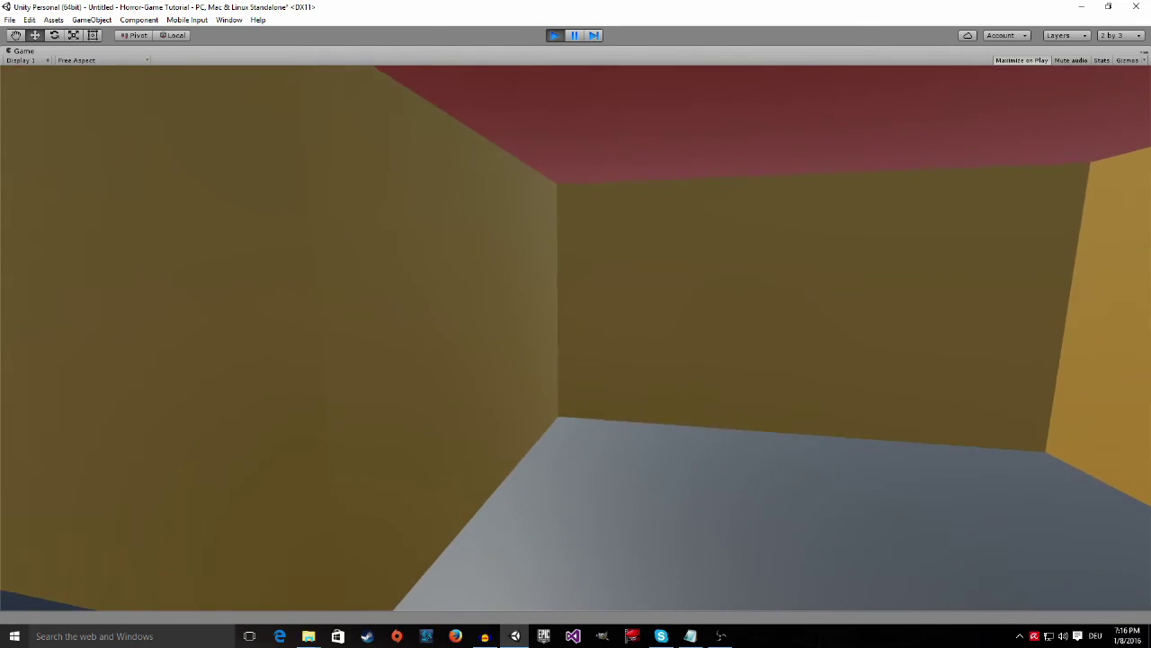
pyautogui.press('w')
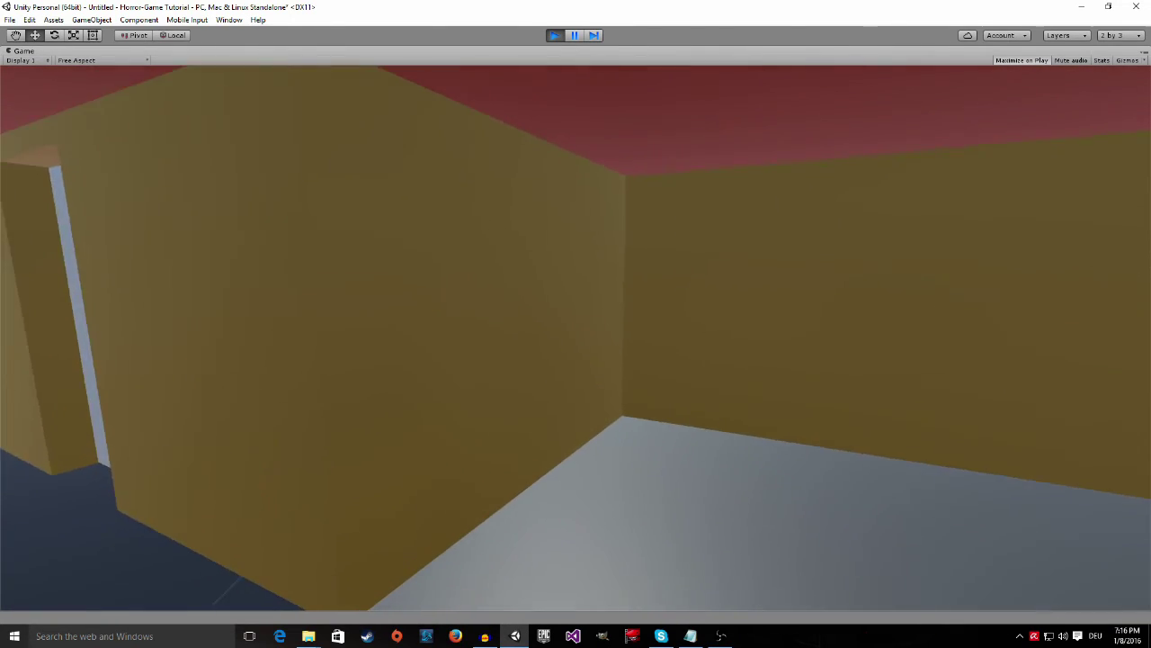
pyautogui.press('w')
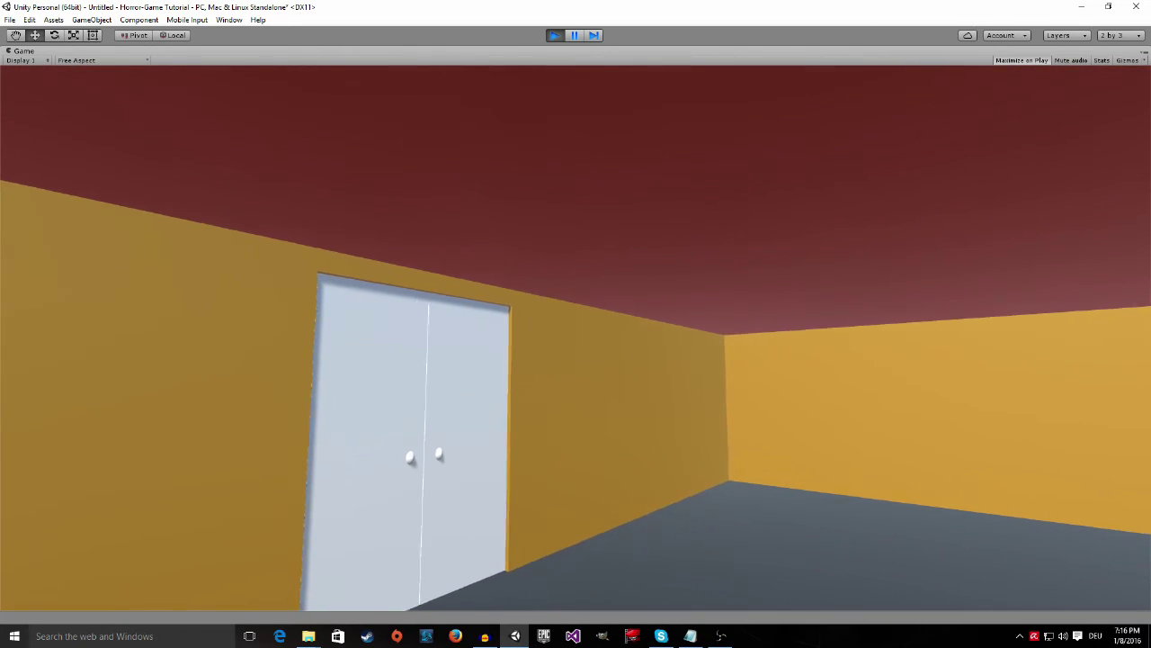
pyautogui.press('d')
pyautogui.press('w')
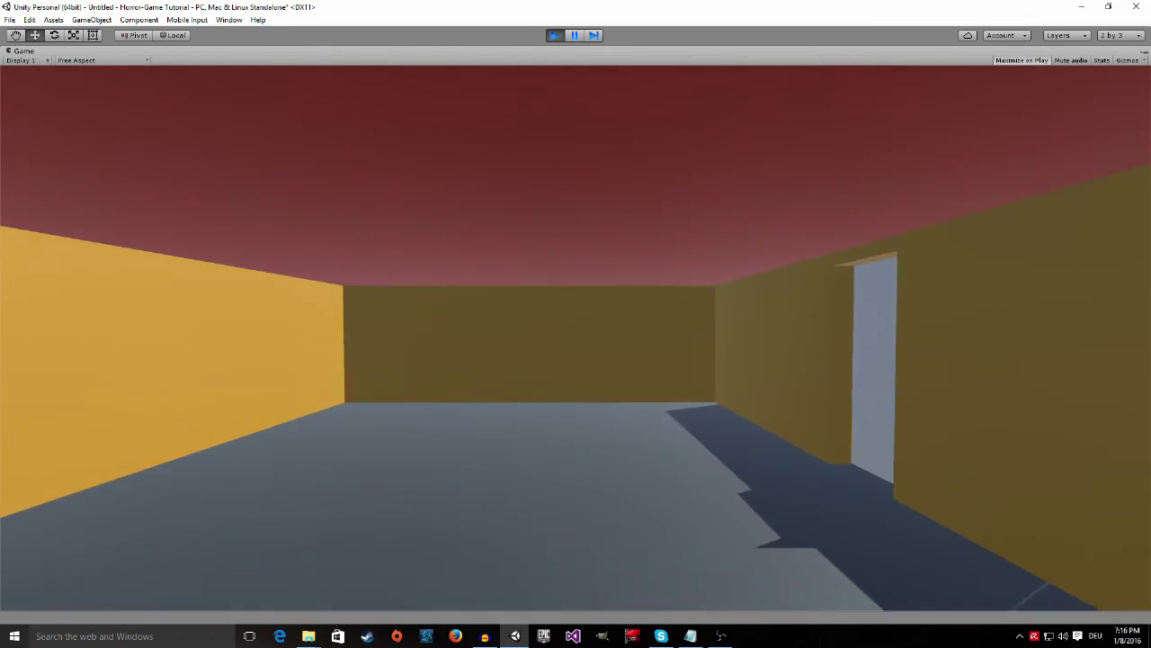
pyautogui.press('w')
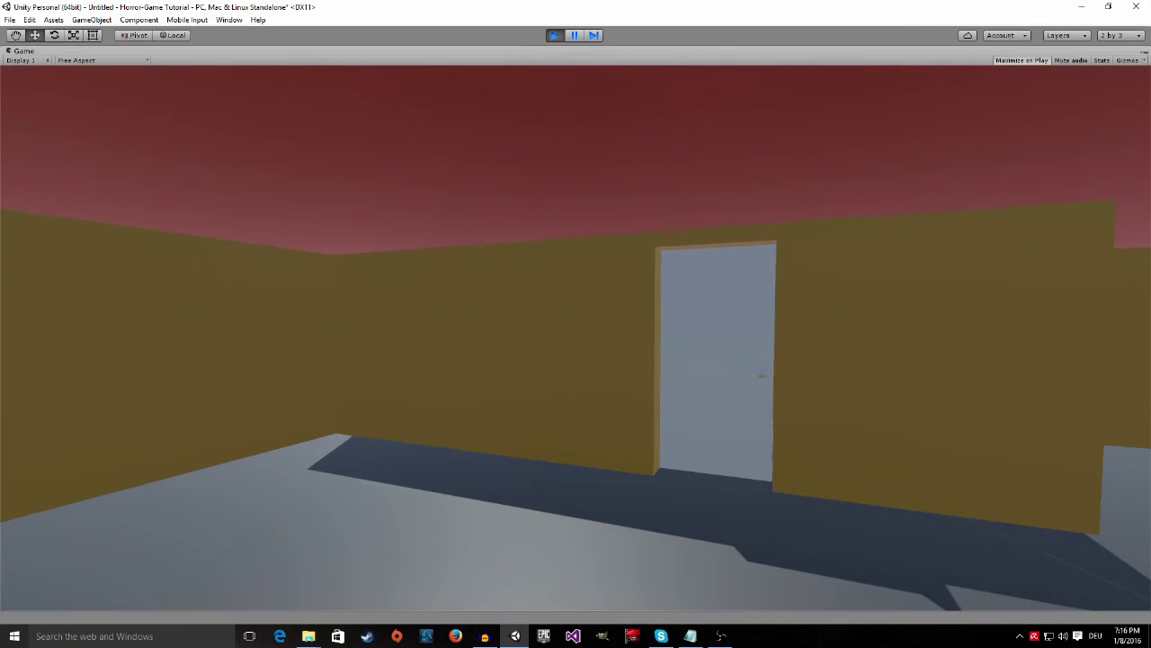
pyautogui.press('w')
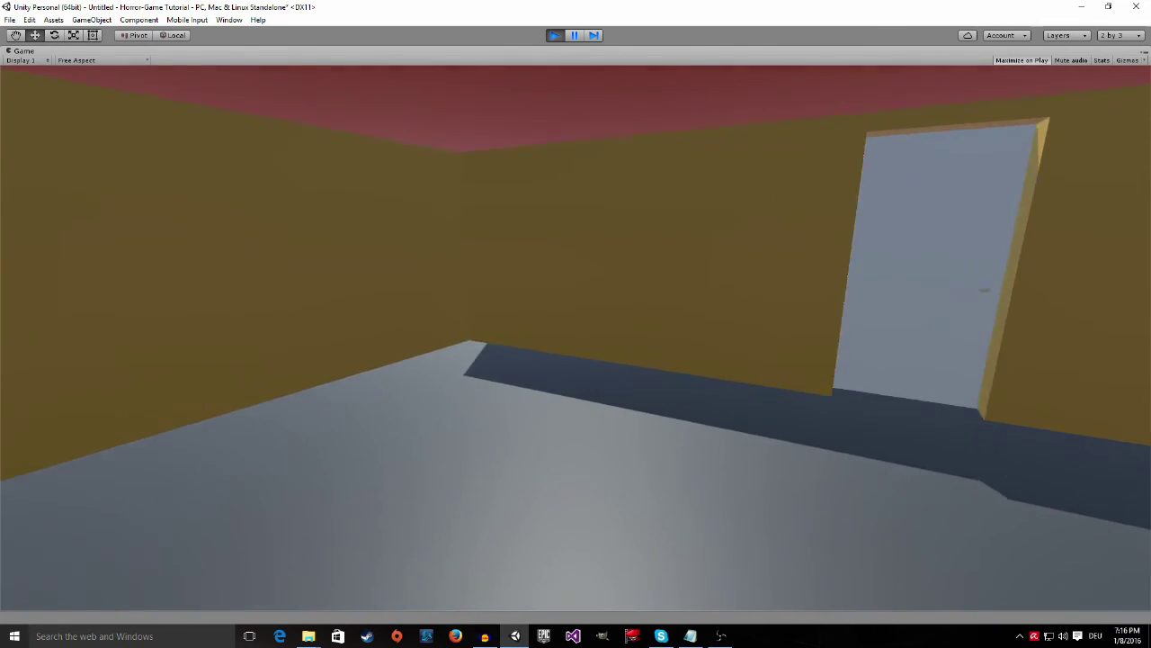
pyautogui.press('w')
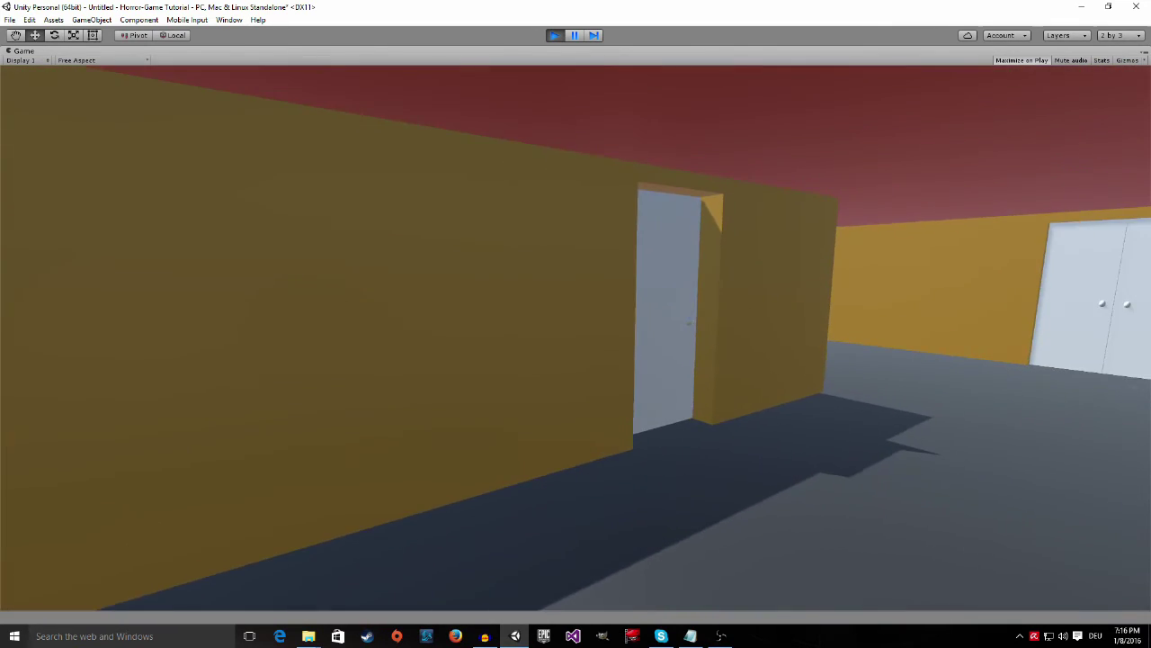
pyautogui.press('w')
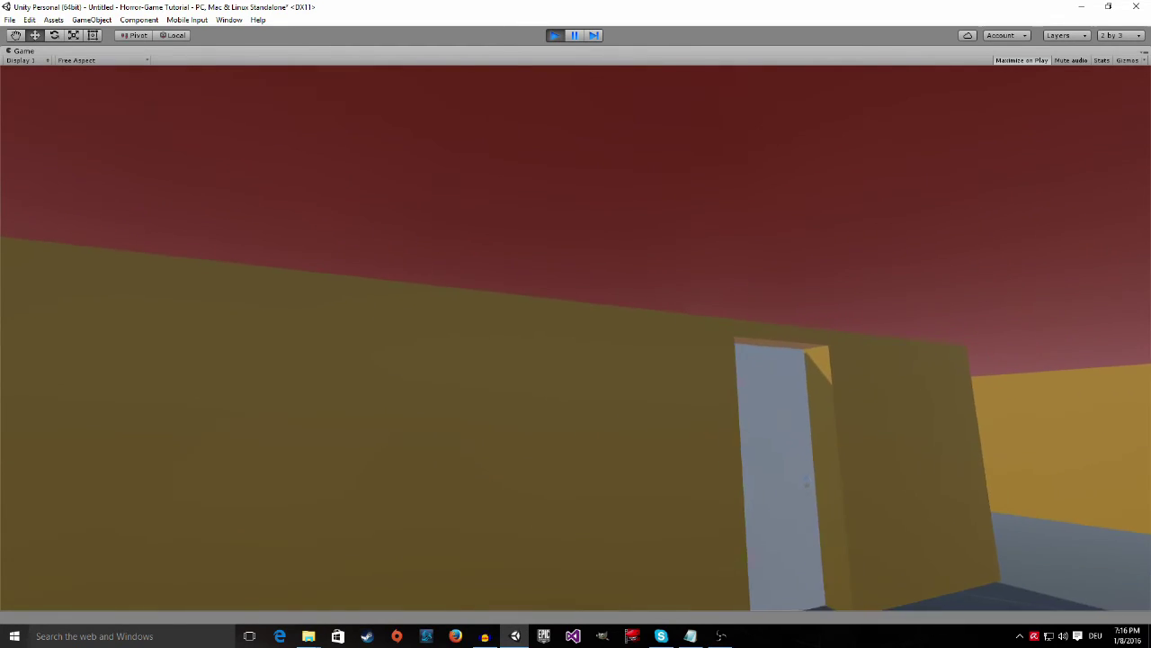
pyautogui.press('w')
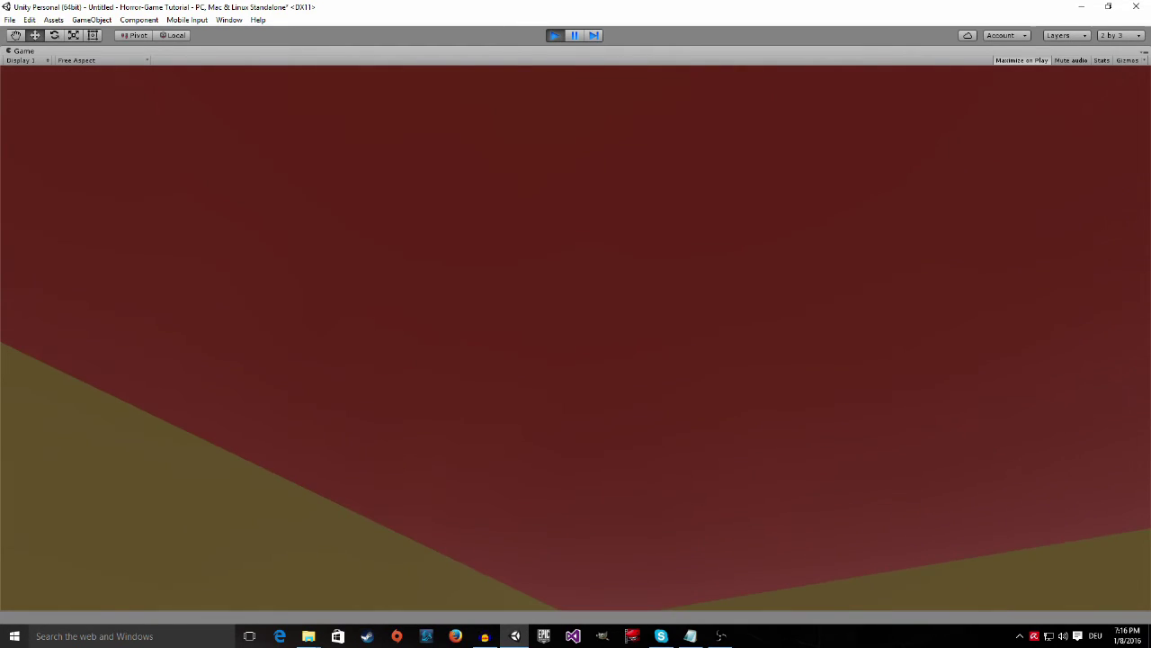
pyautogui.press('w')
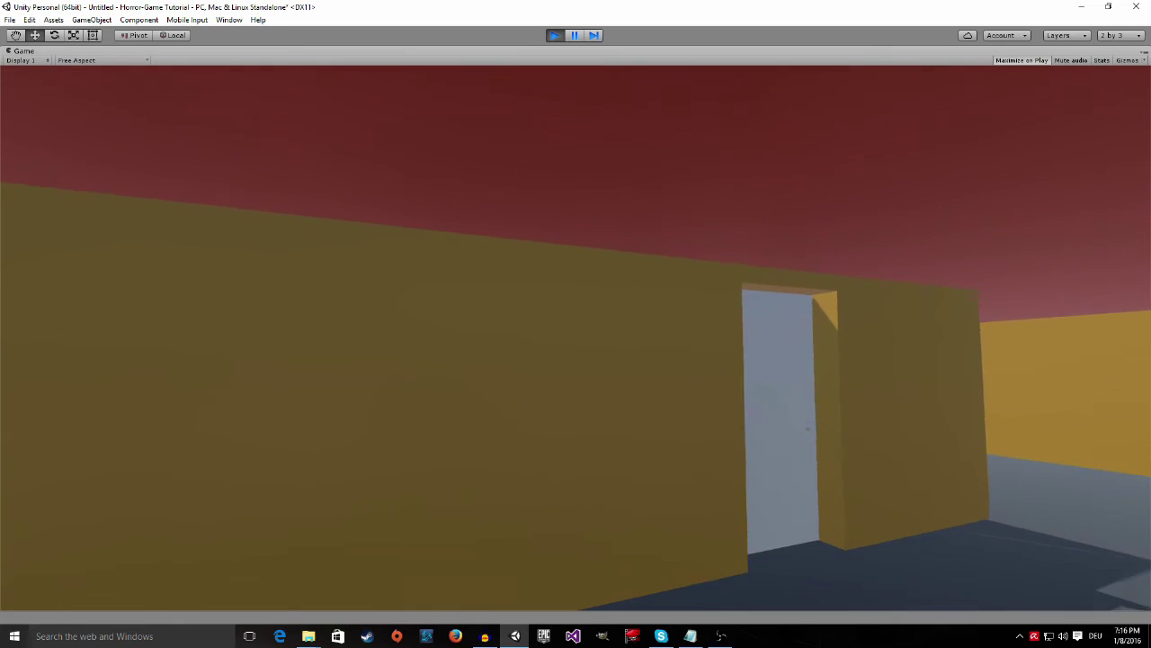
pyautogui.press('w')
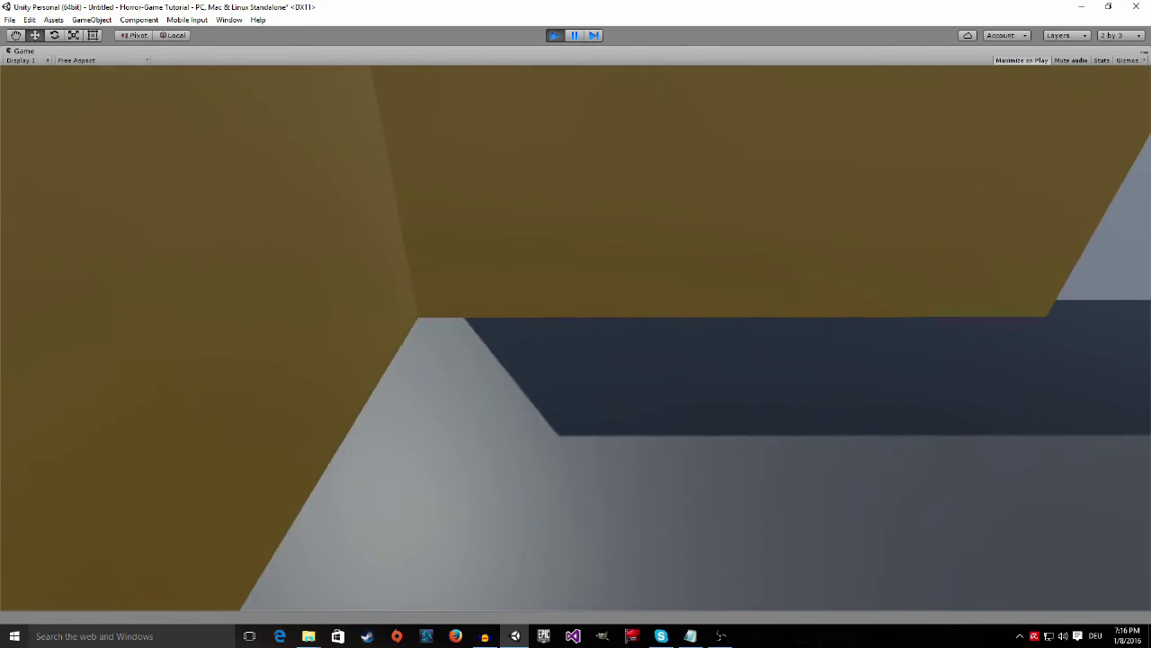
pyautogui.press('s')
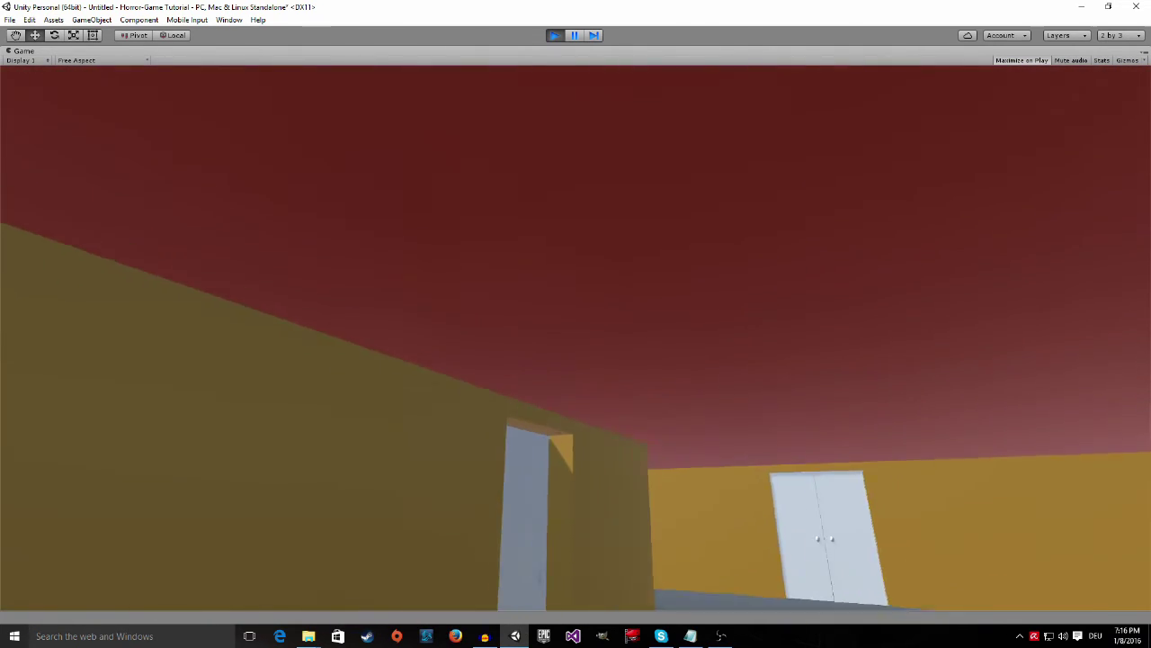
pyautogui.press('a')
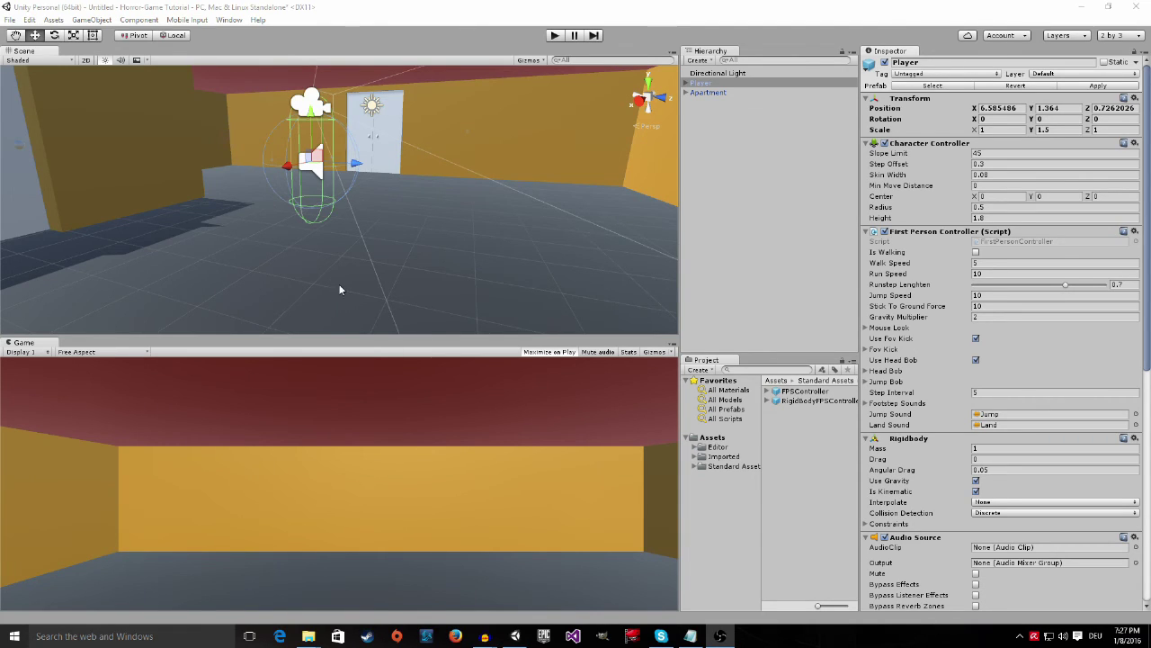
# Create a new folder named Scenes directly inside the project's Assets folder
pyautogui.moveTo(387, 252); pyautogui.dragTo(200, 189, button='right')
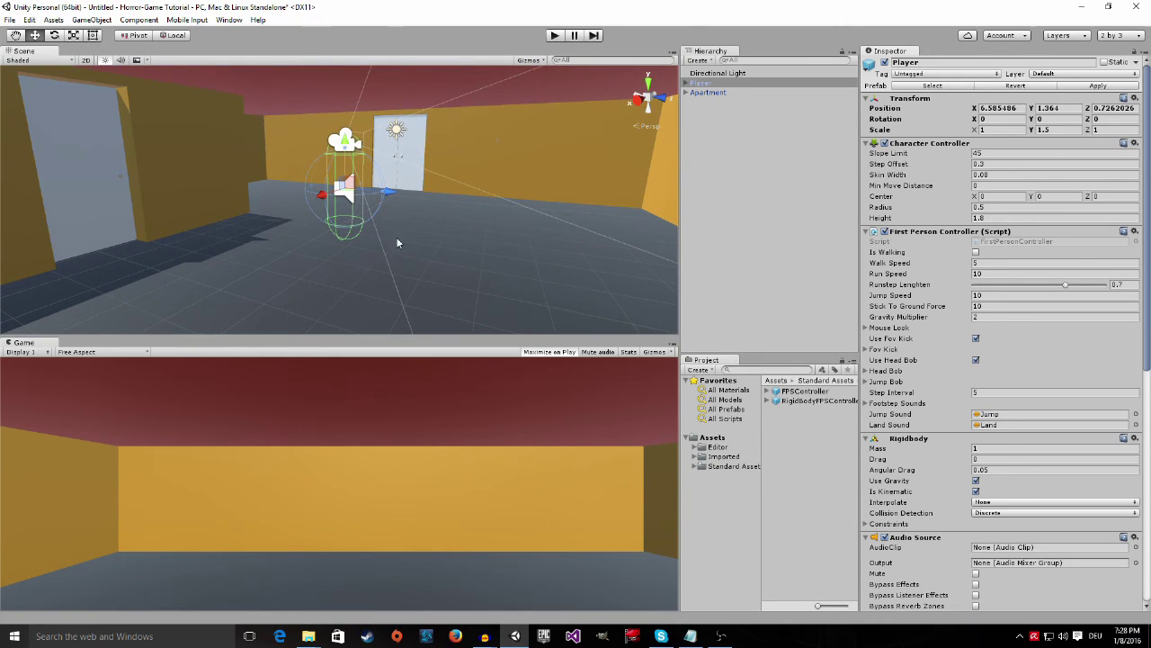
pyautogui.click(710, 438)
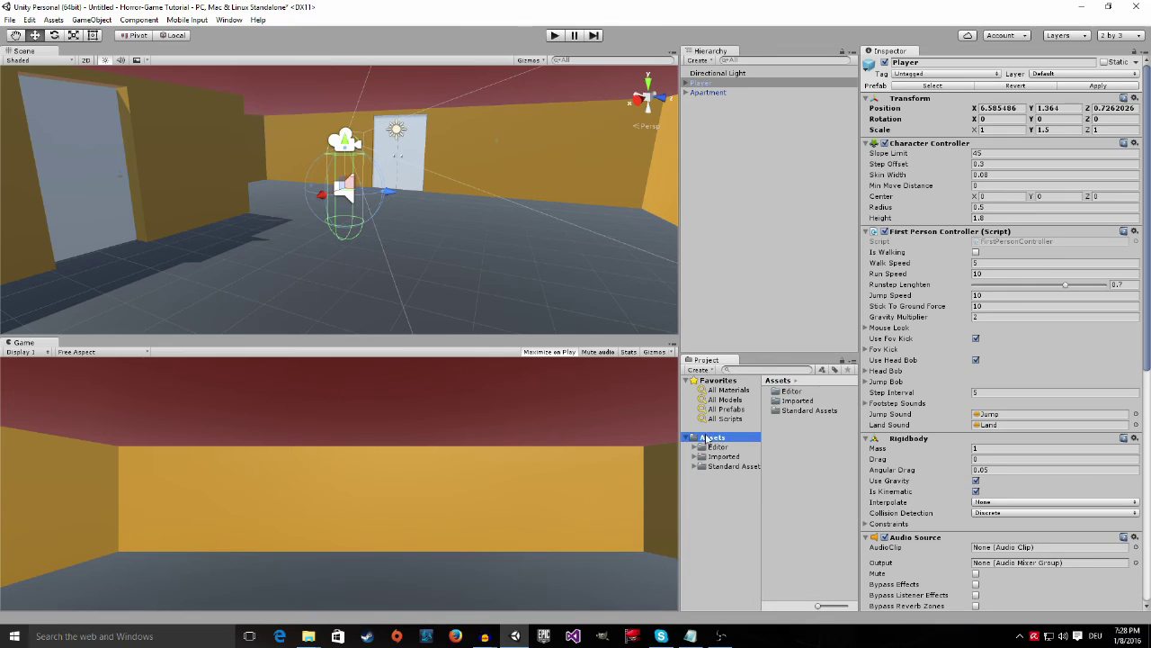
pyautogui.rightClick(719, 445)
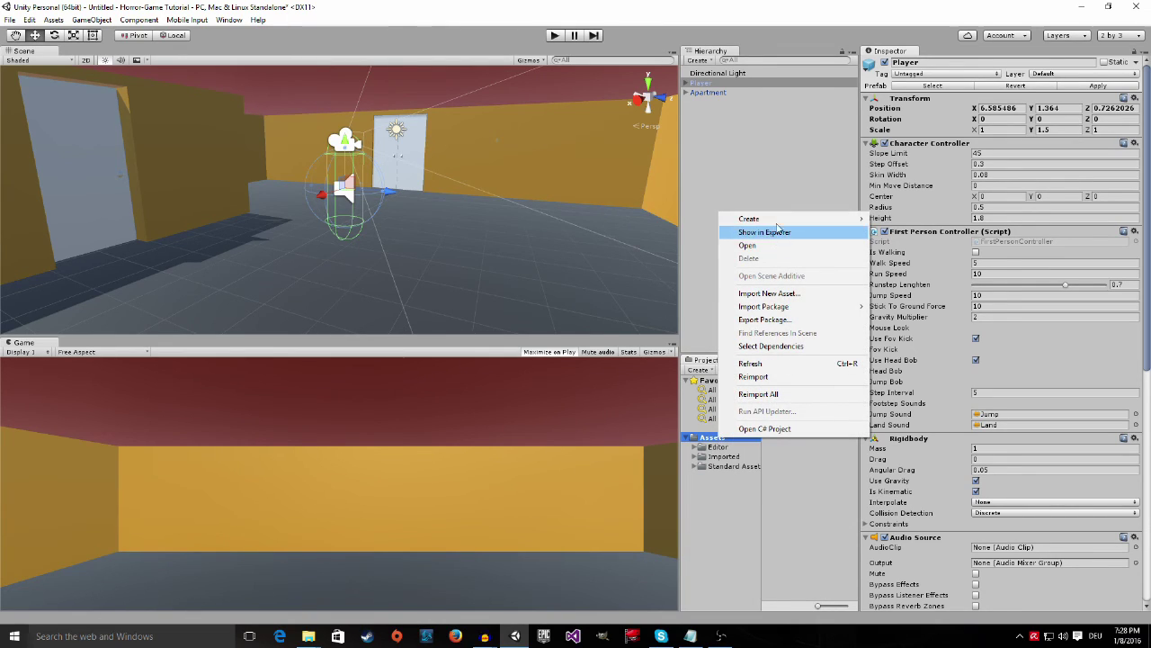
pyautogui.moveTo(783, 222)
pyautogui.click(892, 221)
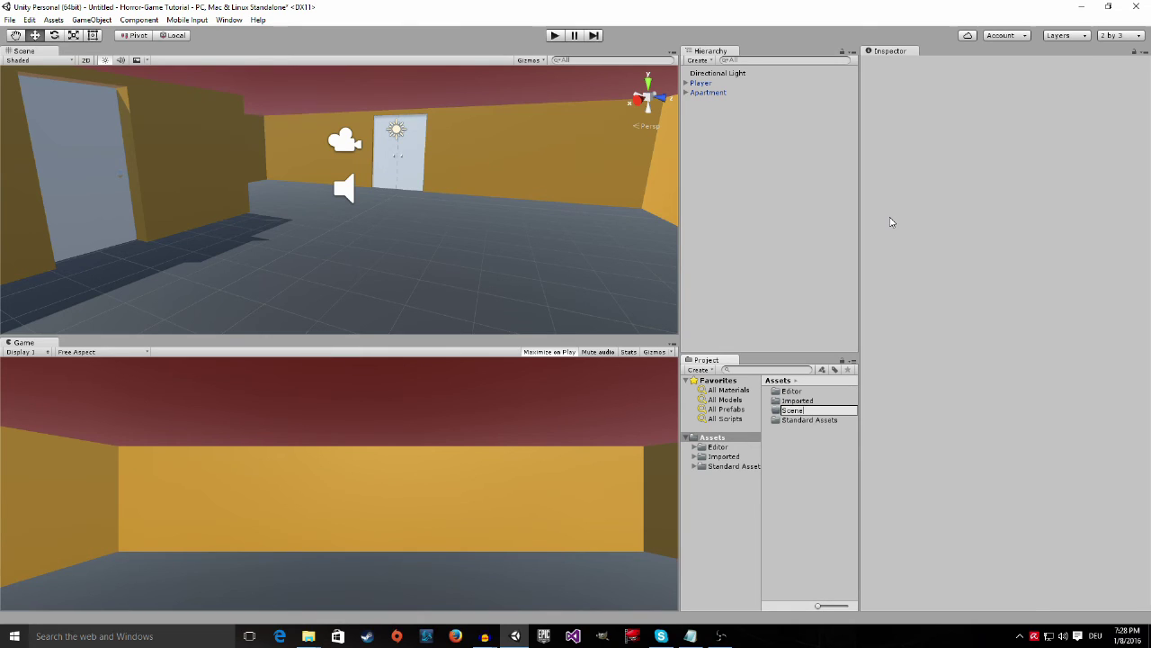
pyautogui.press('Return')
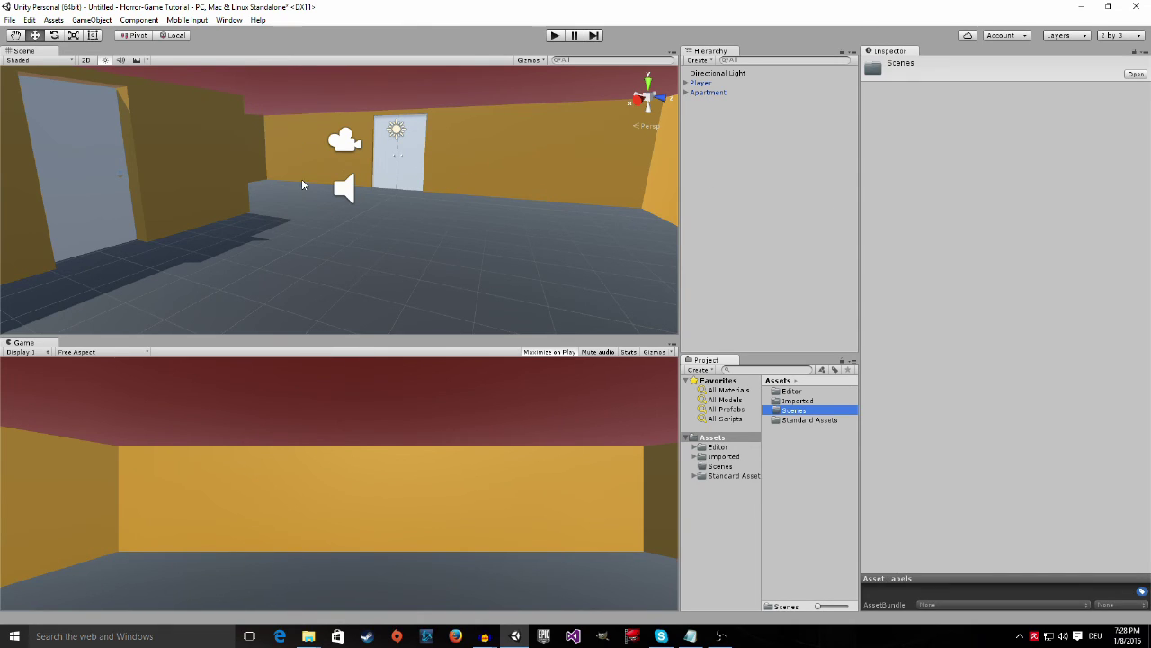
# Save the current scene as Scene_Apartment inside the Scenes folder and open that folder in the project assets
pyautogui.moveTo(337, 201); pyautogui.dragTo(349, 208, button='right')
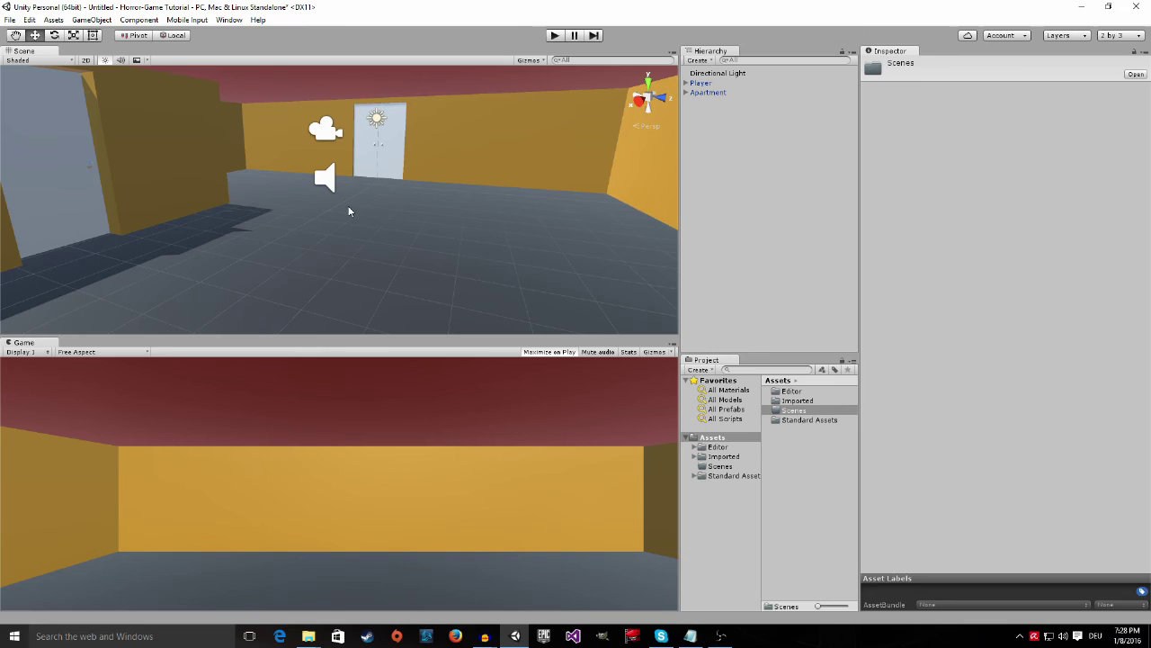
pyautogui.hotkey('ctrl', 's')
pyautogui.moveTo(306, 38); pyautogui.dragTo(554, 103)
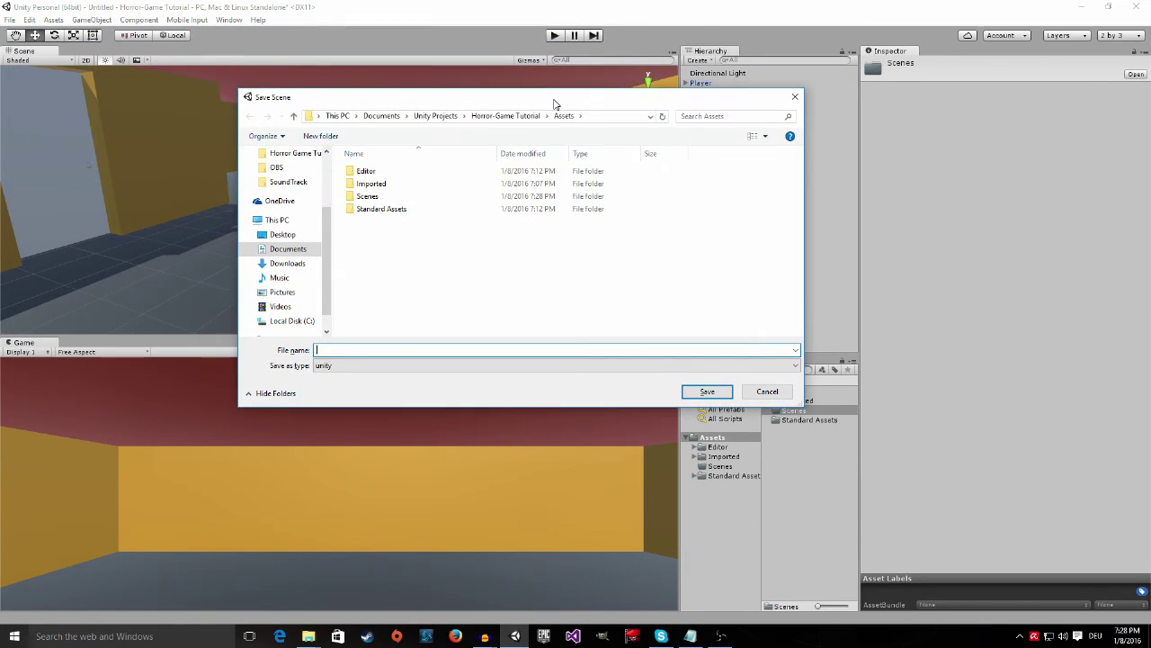
pyautogui.doubleClick(386, 198)
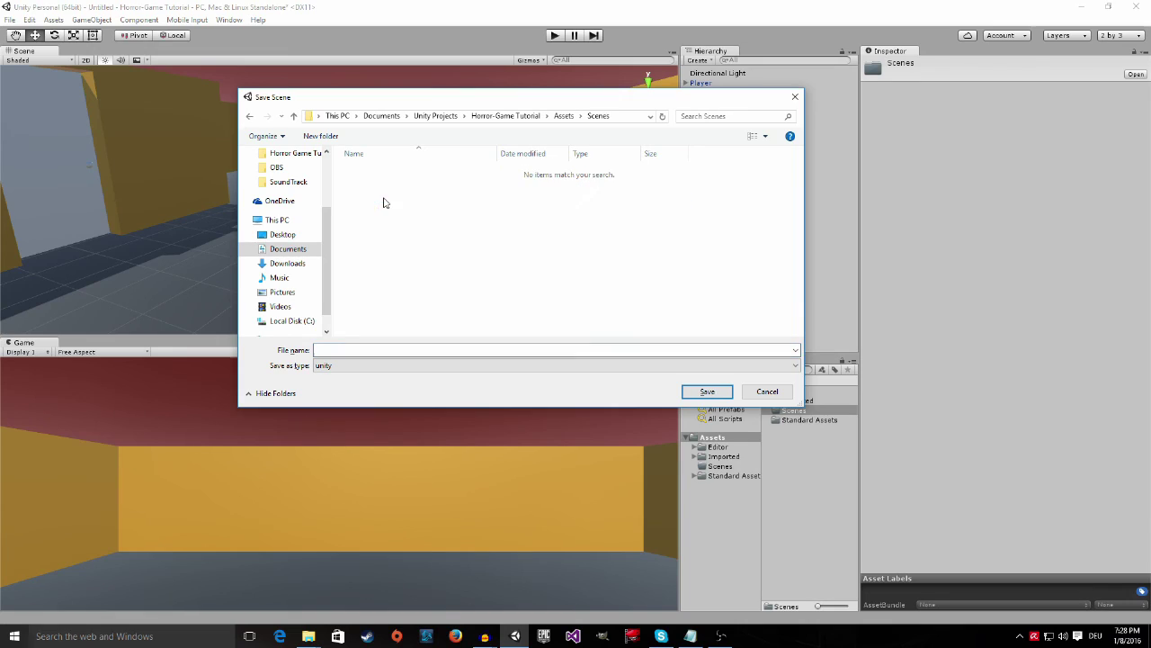
pyautogui.click(340, 351)
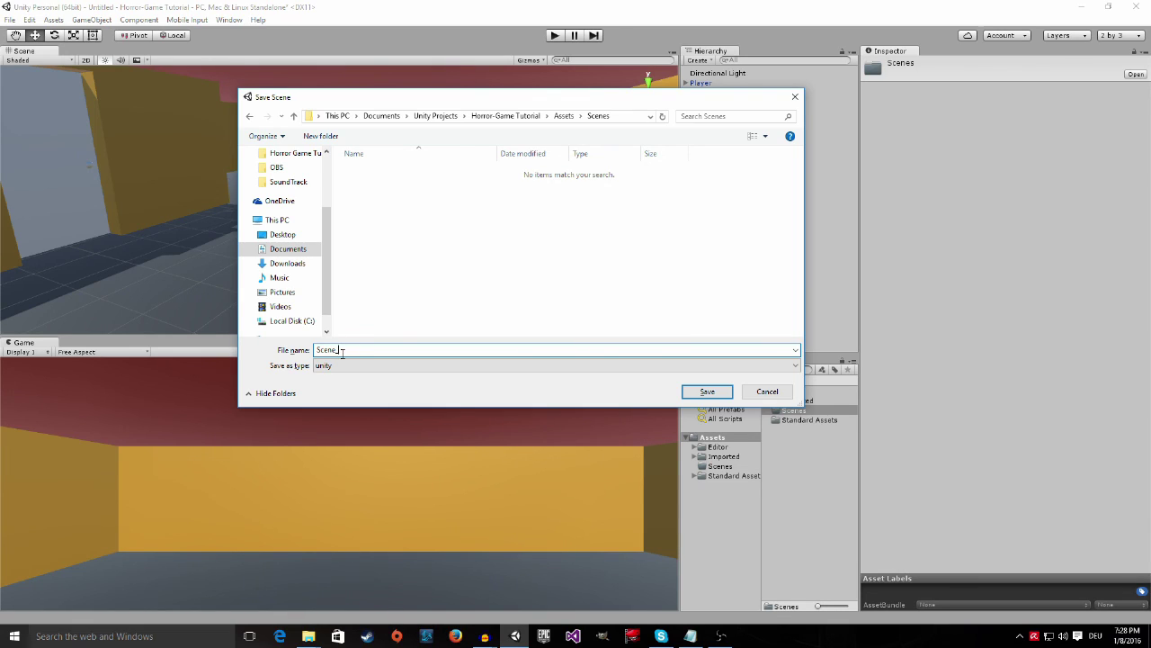
pyautogui.write('Scene_Apartment')
pyautogui.click(695, 395)
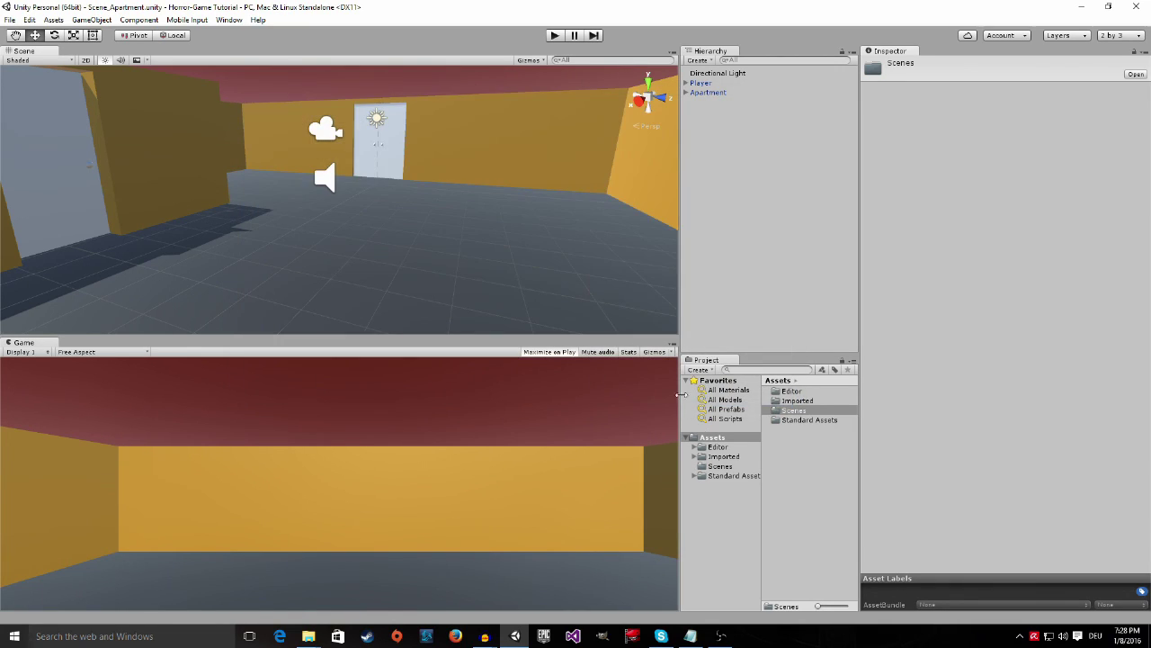
pyautogui.doubleClick(799, 411)
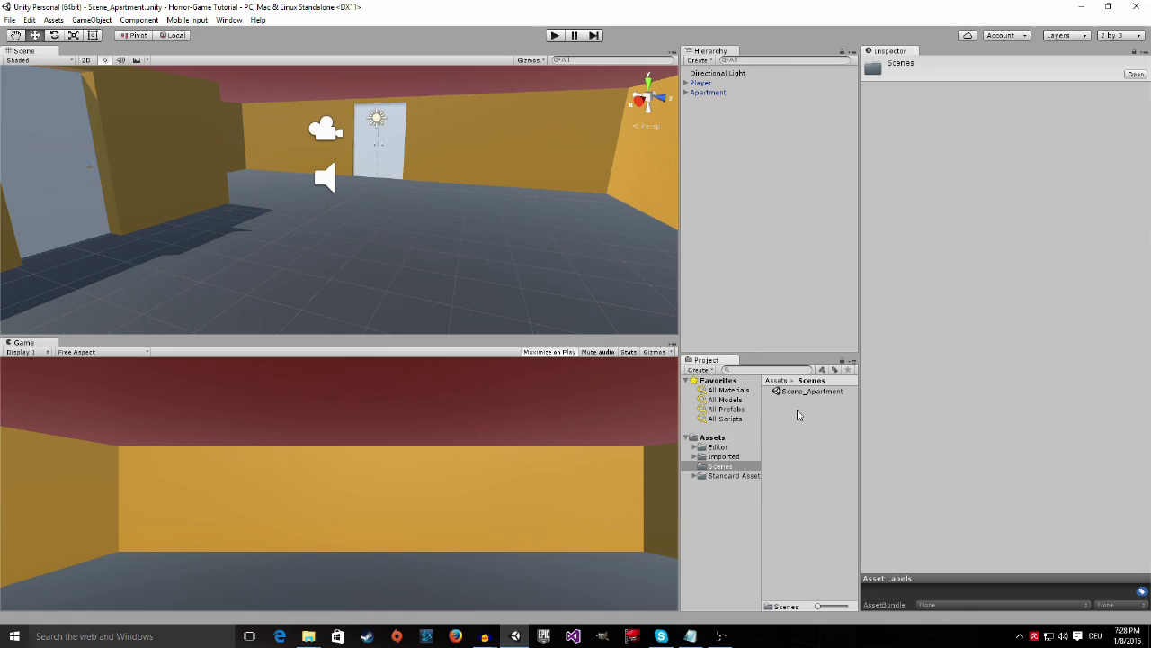